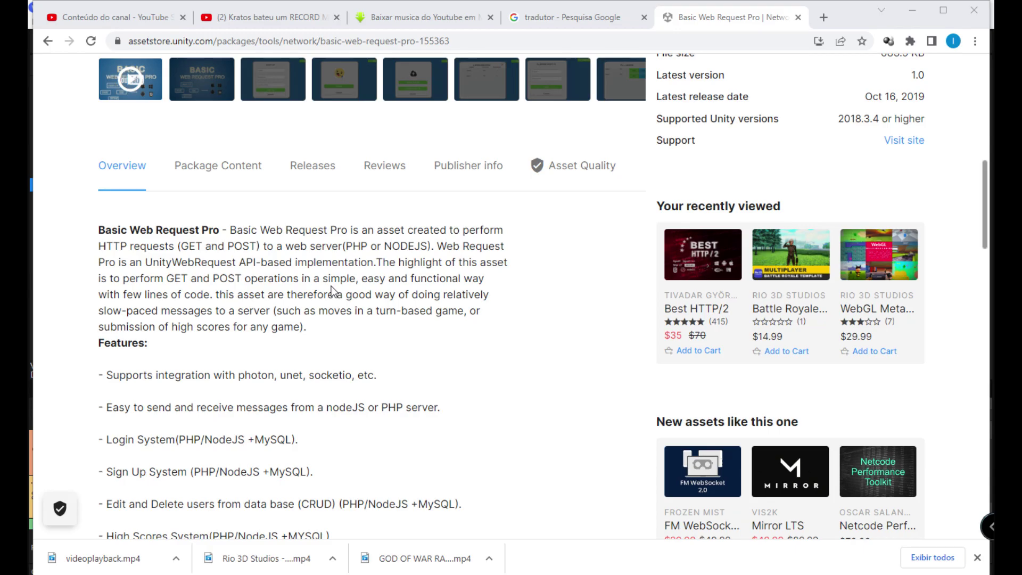
Step: Scroll the store page, then view the React Native and React websites
scroll(333, 291, down, 1)
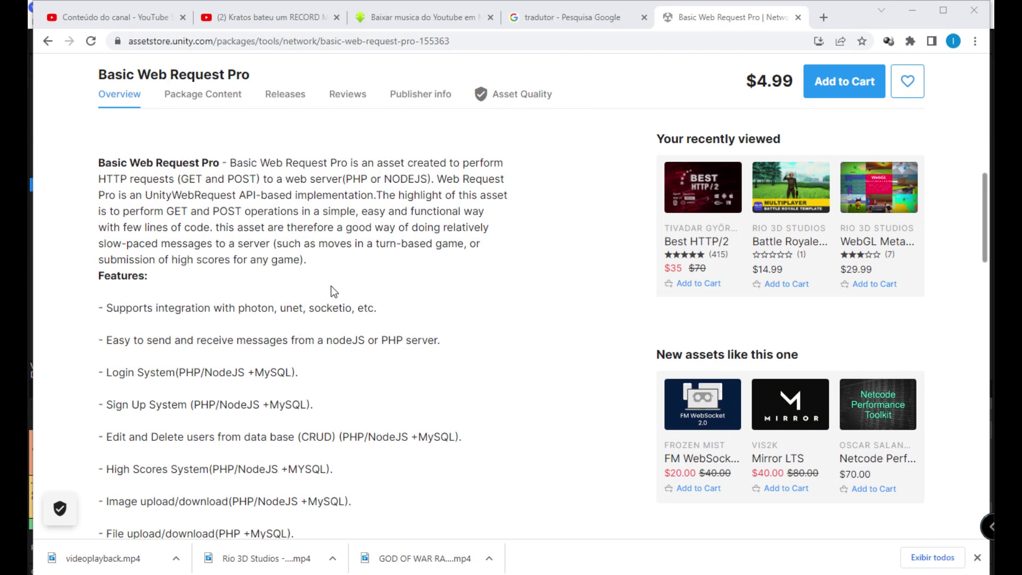
scroll(331, 286, up, 2)
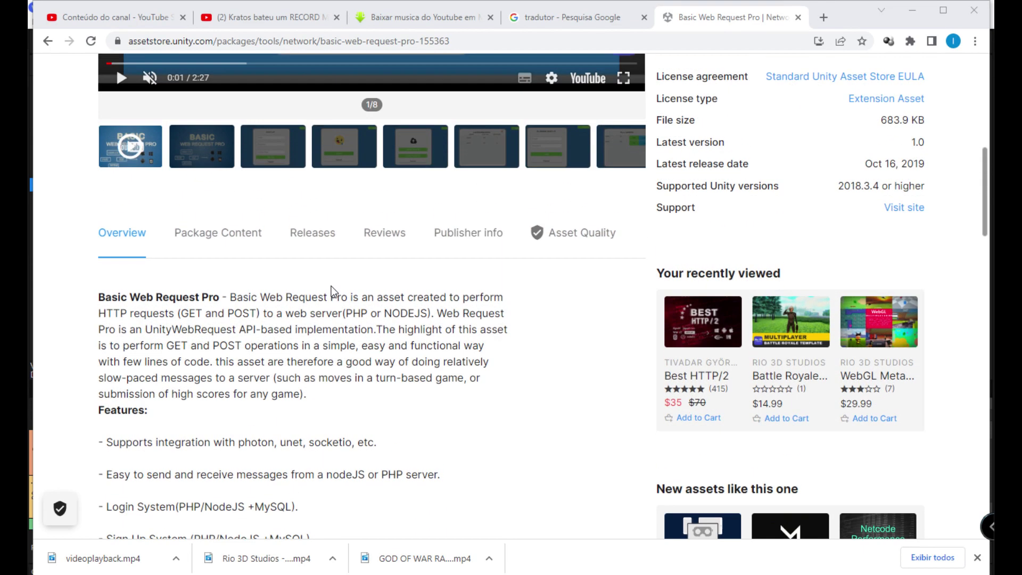
scroll(331, 286, up, 2)
scroll(331, 286, down, 2)
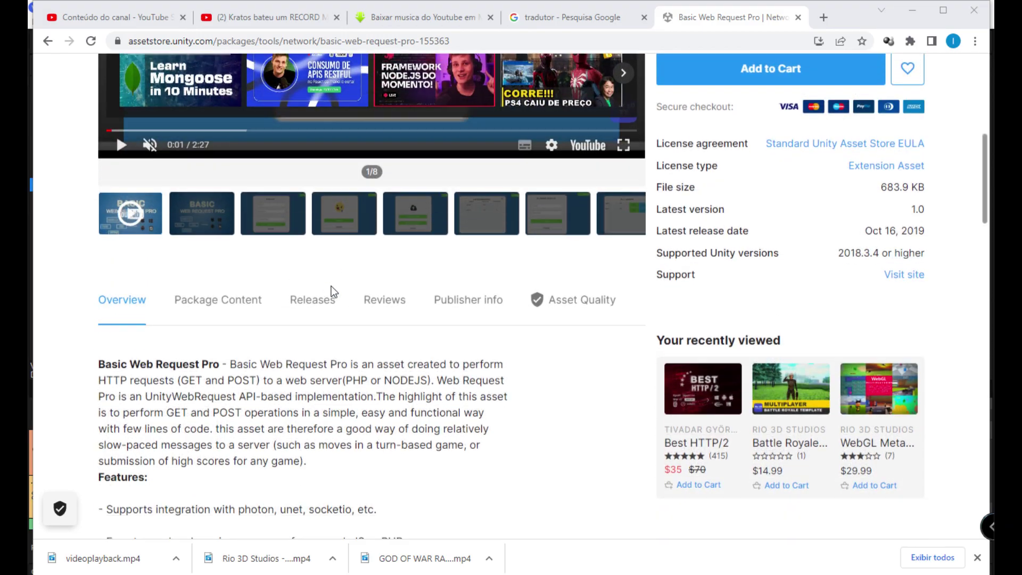
scroll(331, 286, down, 4)
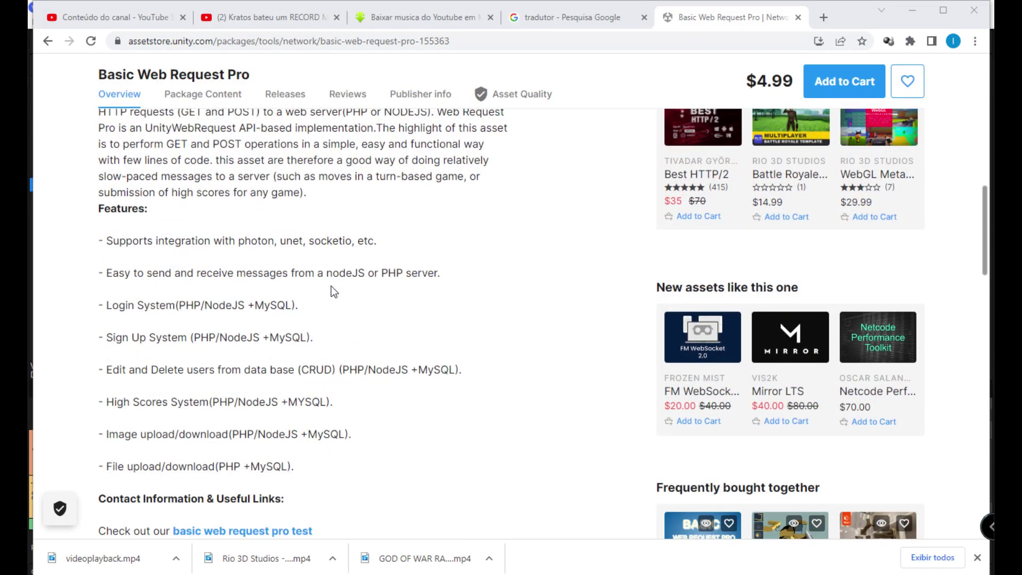
scroll(331, 286, down, 4)
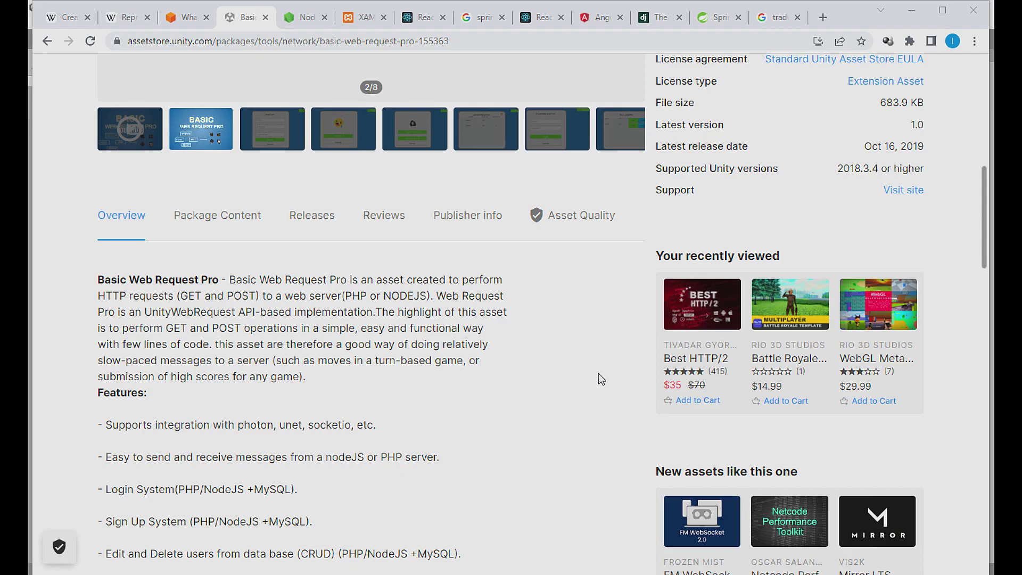
click(417, 18)
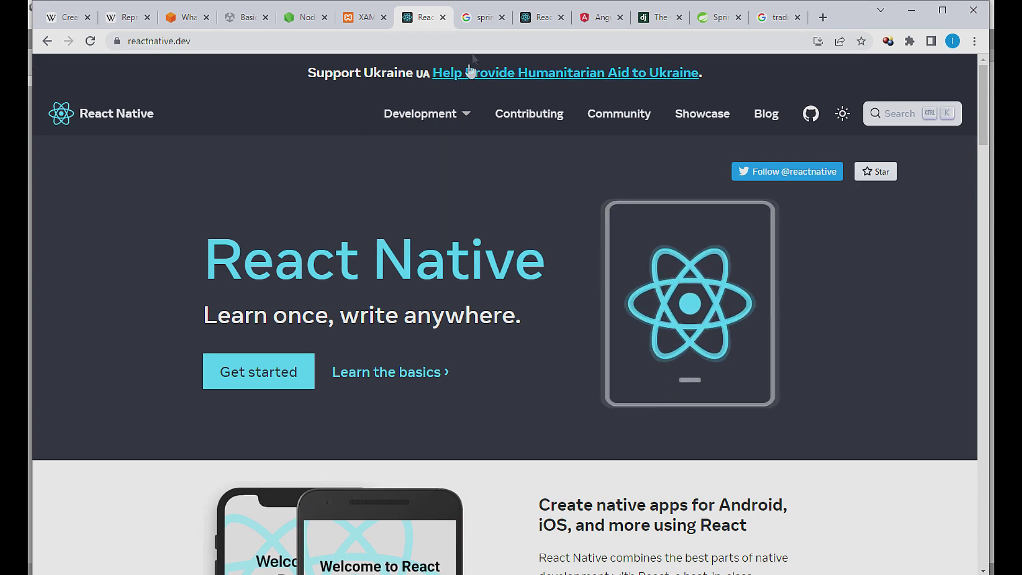
click(537, 19)
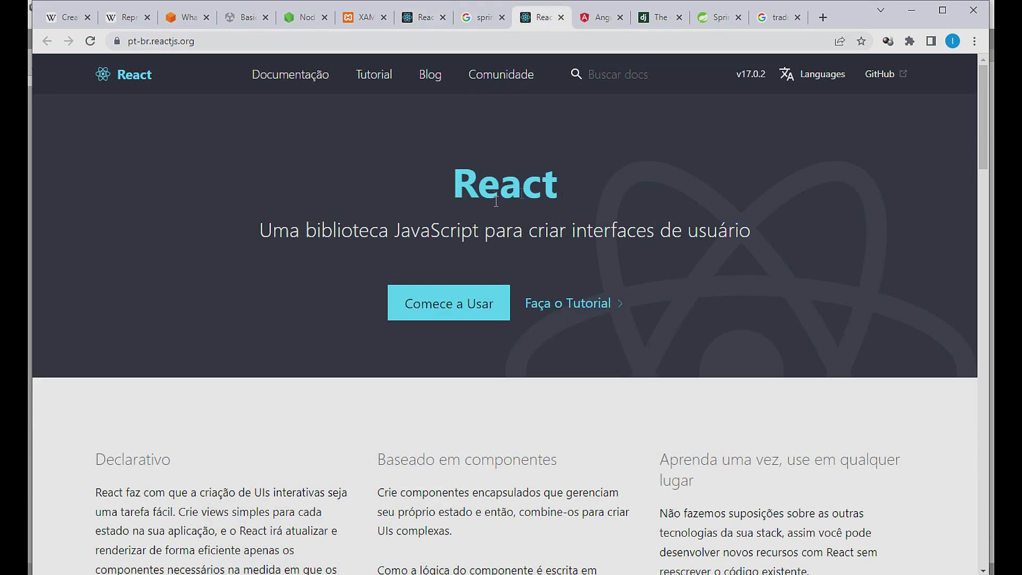
Step: Visit the Angular and Django sites and end on Spring's 'Why Spring?' page after checking Unity
click(597, 17)
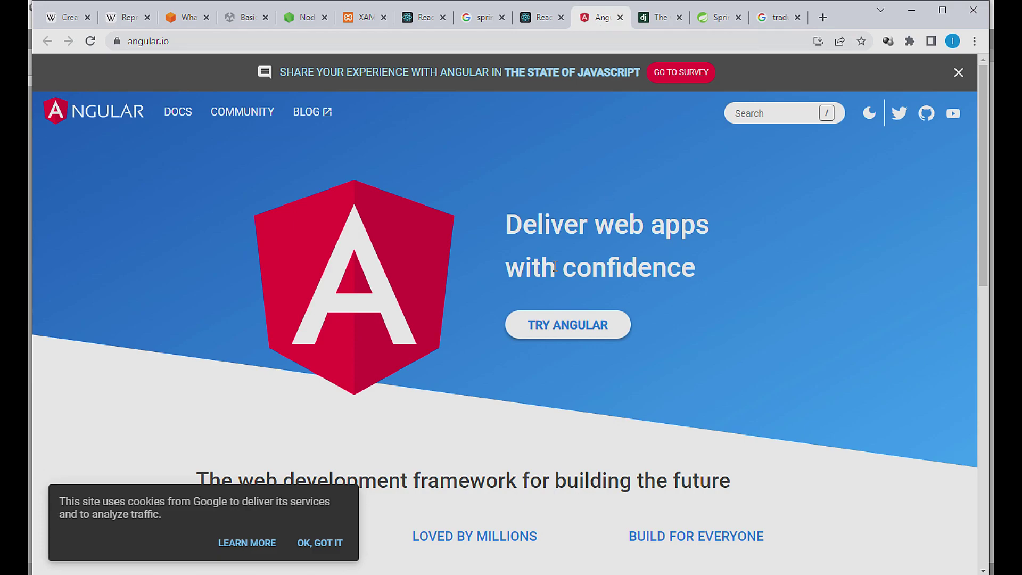
click(660, 18)
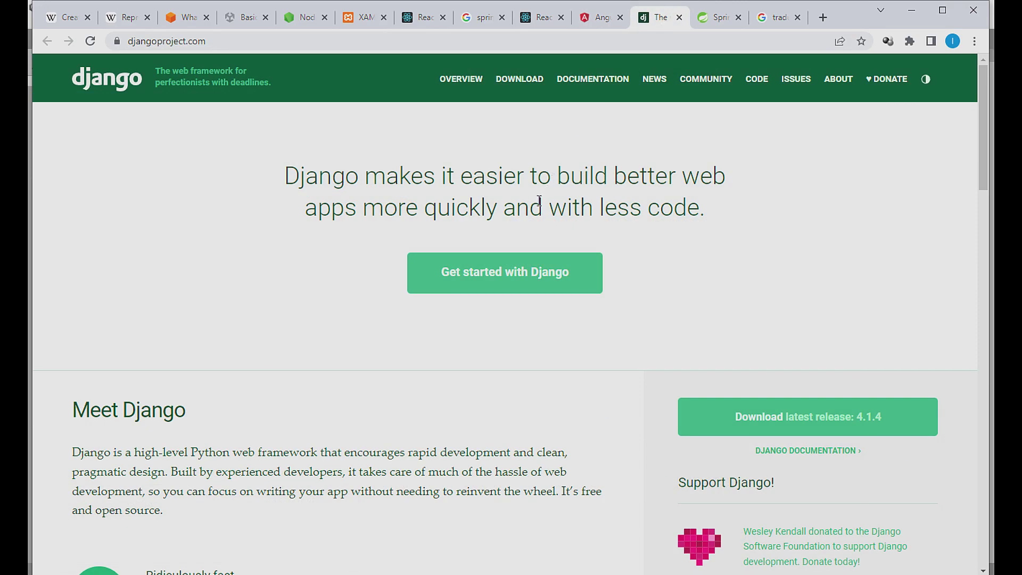
click(719, 18)
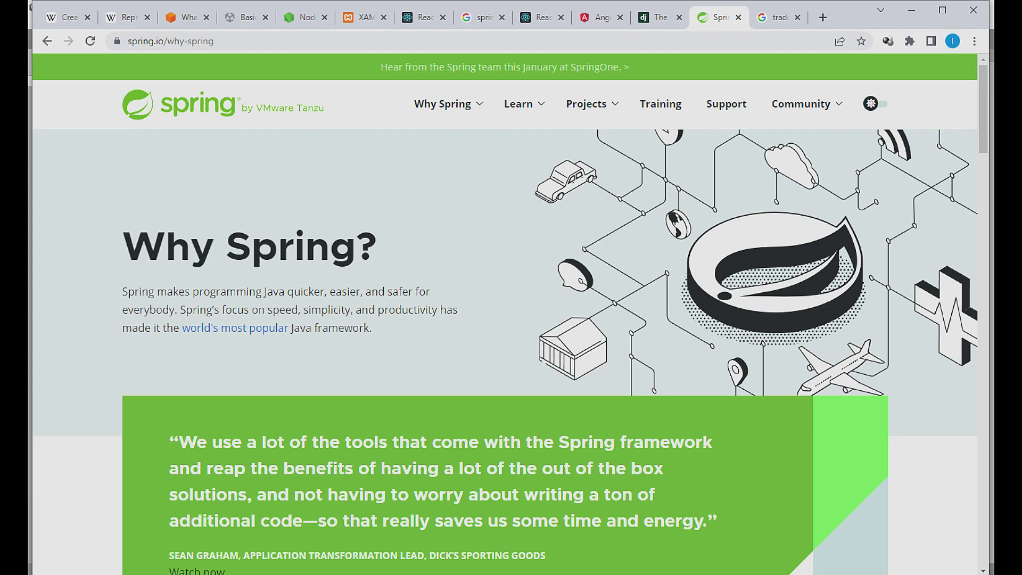
key(alt+Tab)
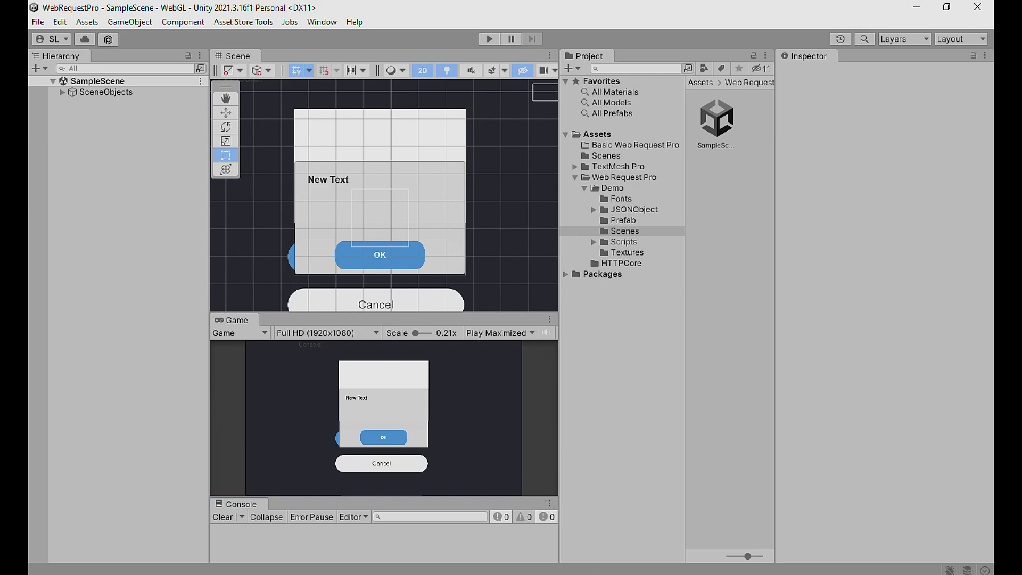
key(alt+Tab)
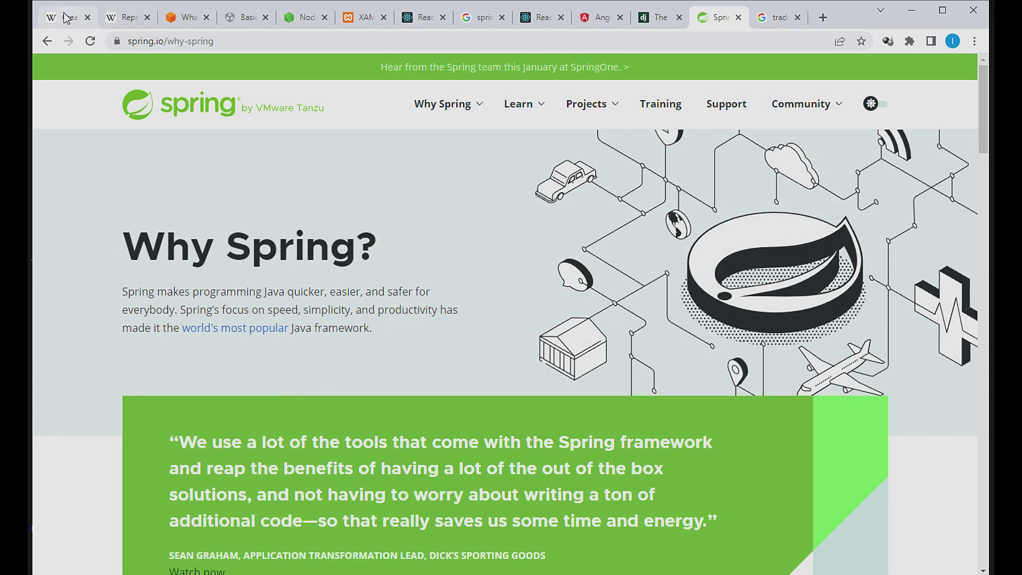
Step: Highlight the title words of the Wikipedia 'Create, read, update and delete' article, then return to the store page
click(68, 17)
drag(167, 133, 213, 137)
click(241, 144)
double_click(241, 139)
drag(290, 137, 315, 140)
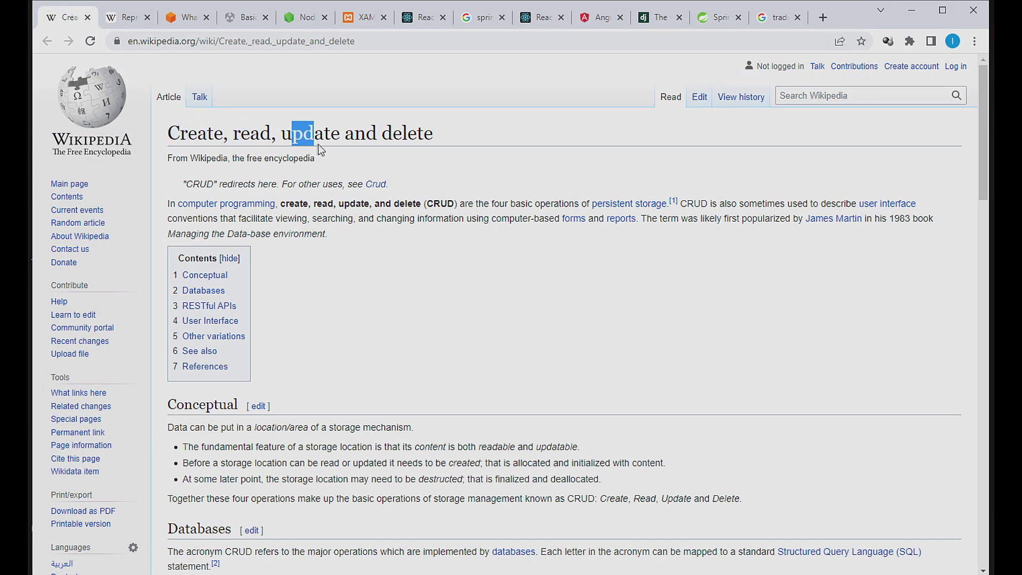
drag(378, 137, 456, 144)
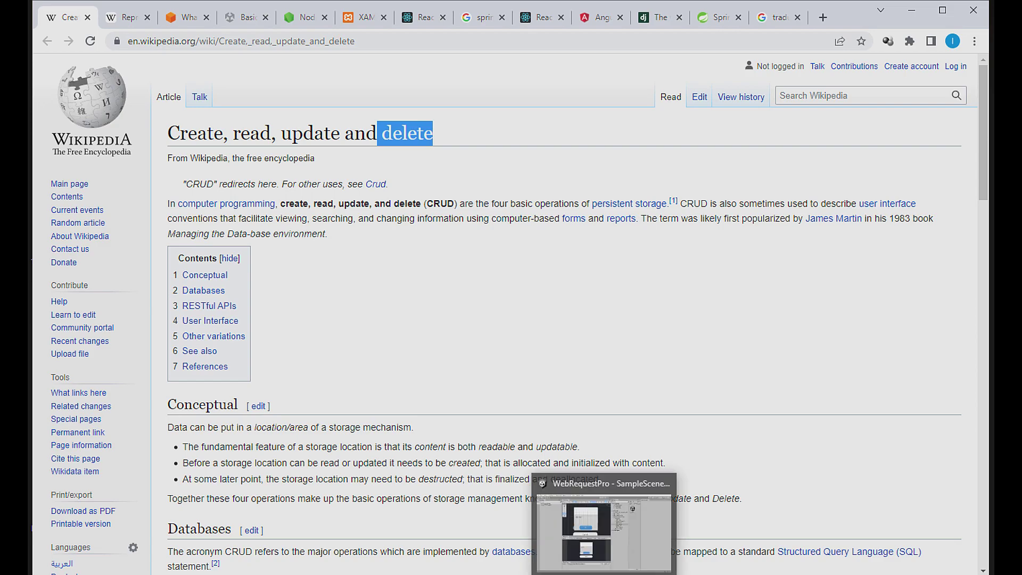
key(ctrl+4)
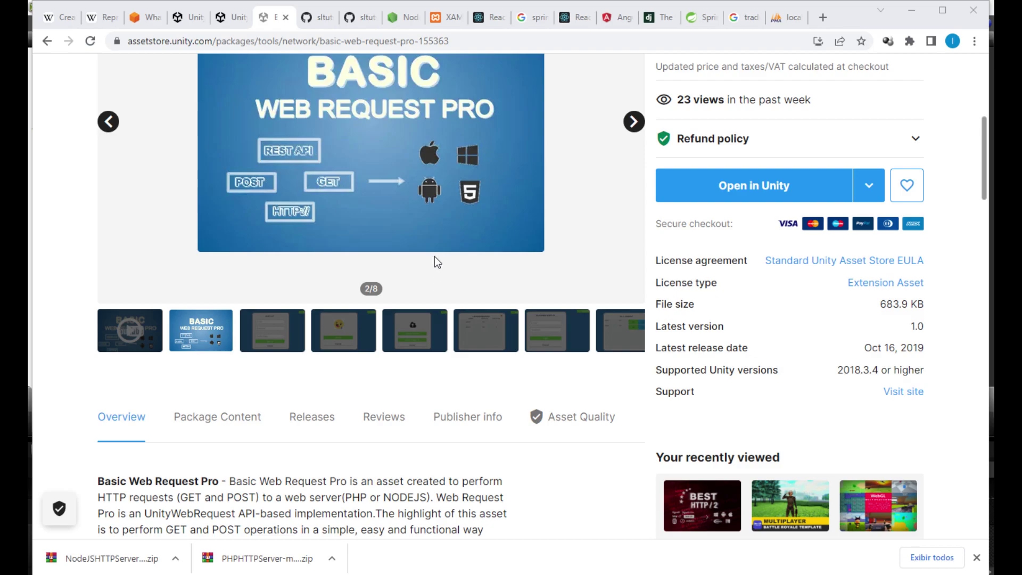
Step: Scroll the Basic Web Request Pro store page, then switch to the Node.js website
scroll(557, 241, down, 2)
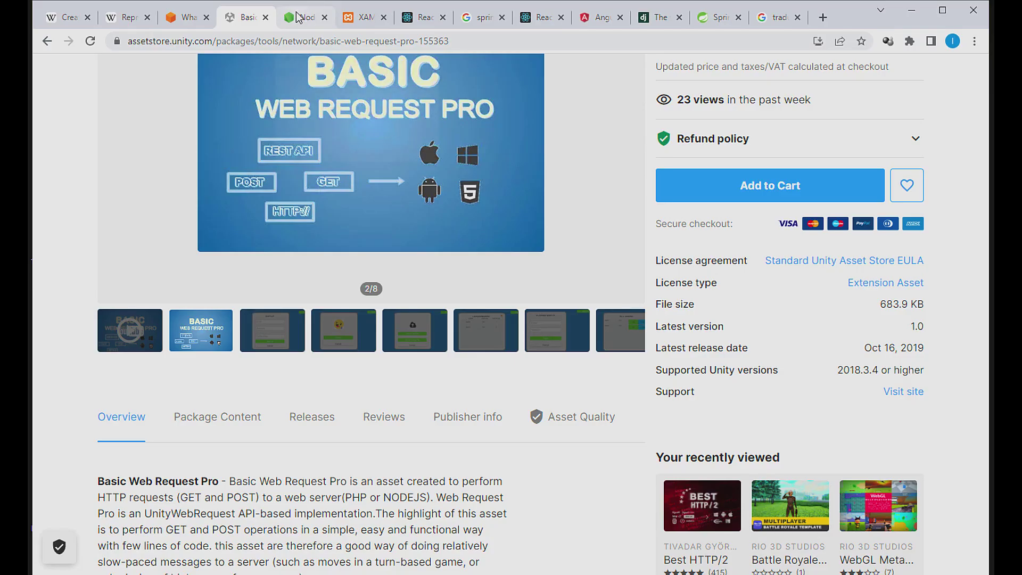
click(297, 17)
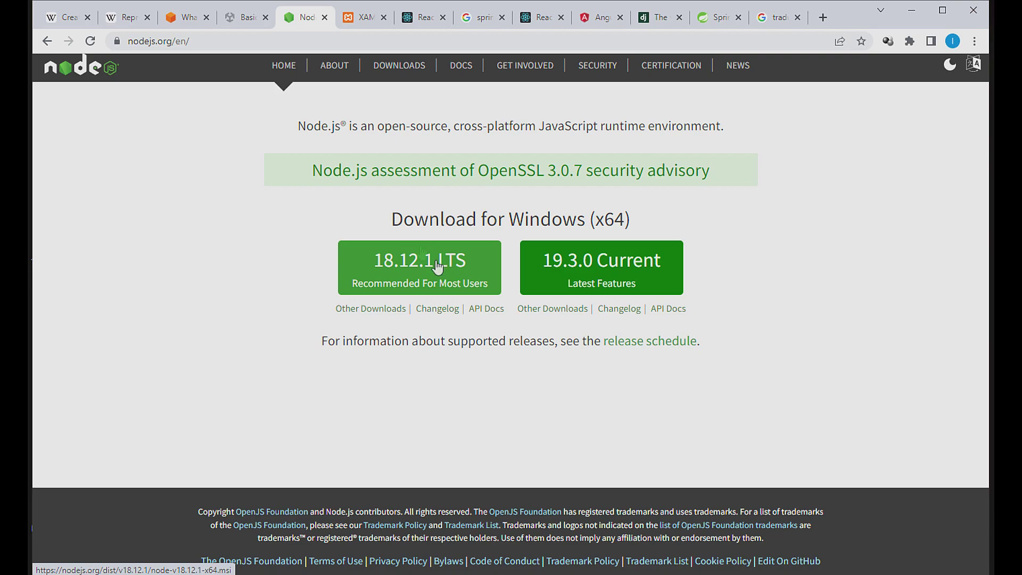
Step: View the XAMPP download page, minimize Unity, Chrome and Unity Hub, and launch XAMPP Control Panel
click(362, 21)
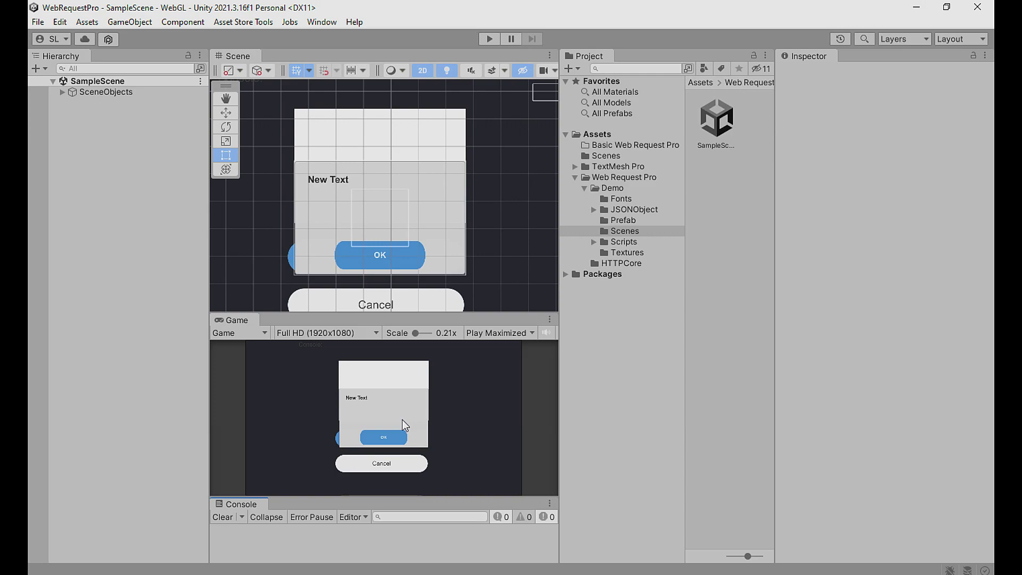
click(916, 8)
click(922, 8)
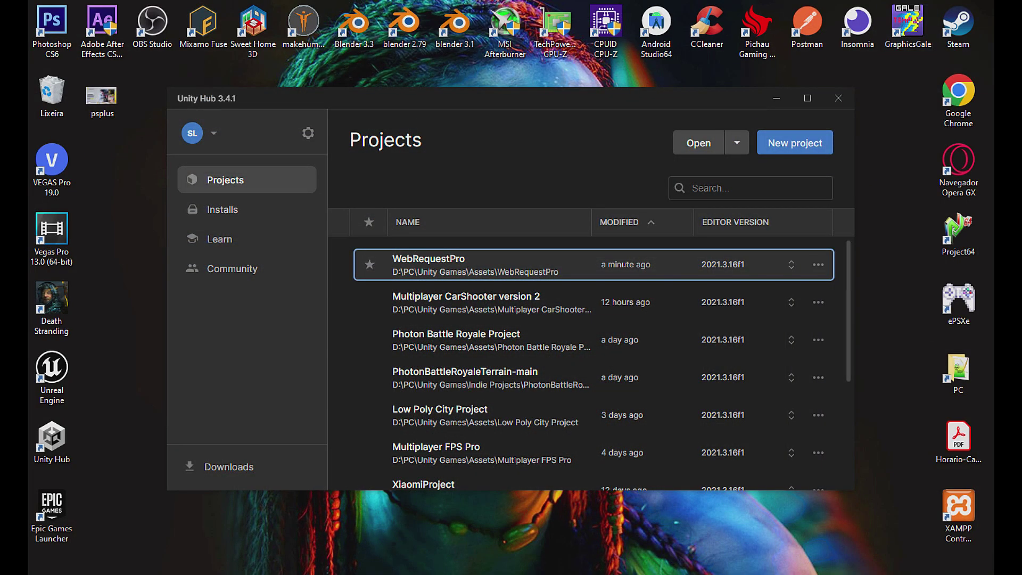
double_click(965, 537)
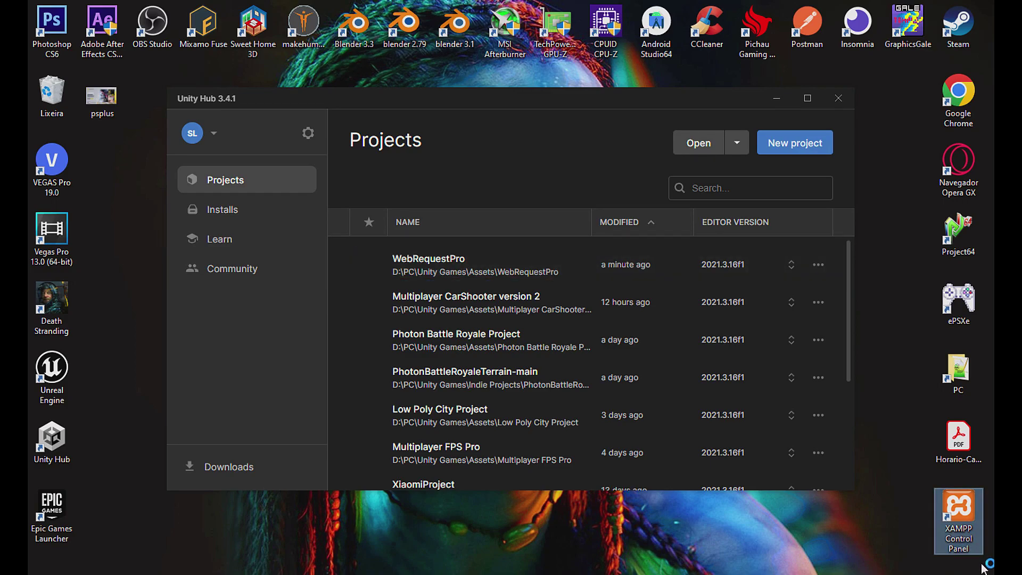
click(778, 99)
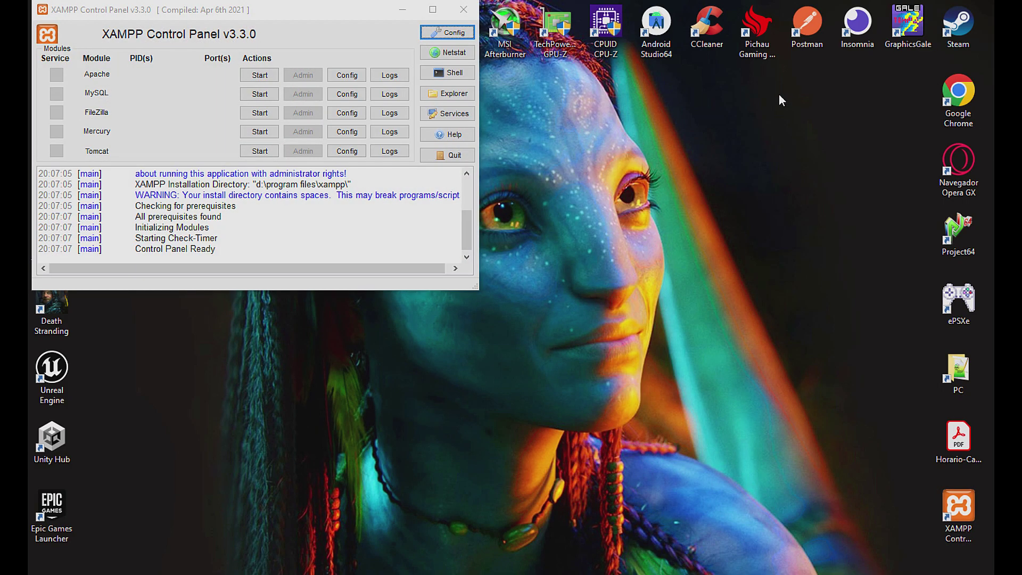
Step: Start the Apache and MySQL modules in XAMPP Control Panel
click(260, 75)
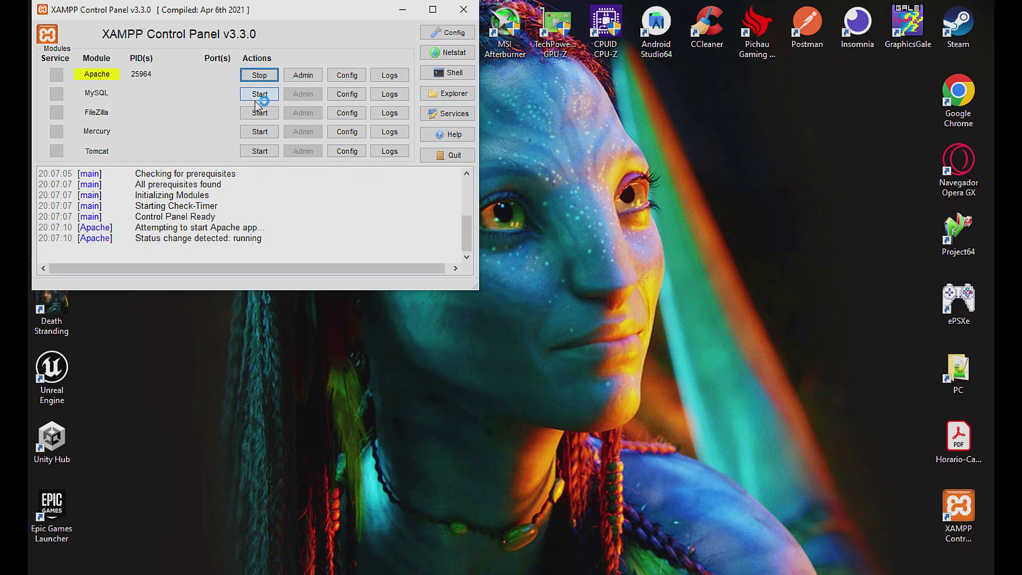
click(259, 98)
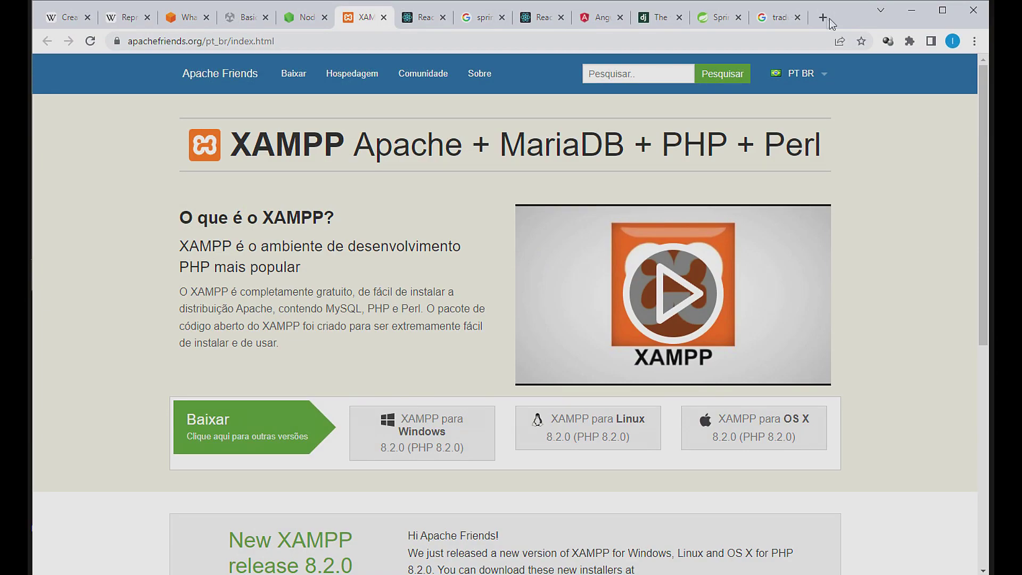
Step: Load localhost in a new Chrome tab and open phpMyAdmin from the XAMPP dashboard
click(823, 18)
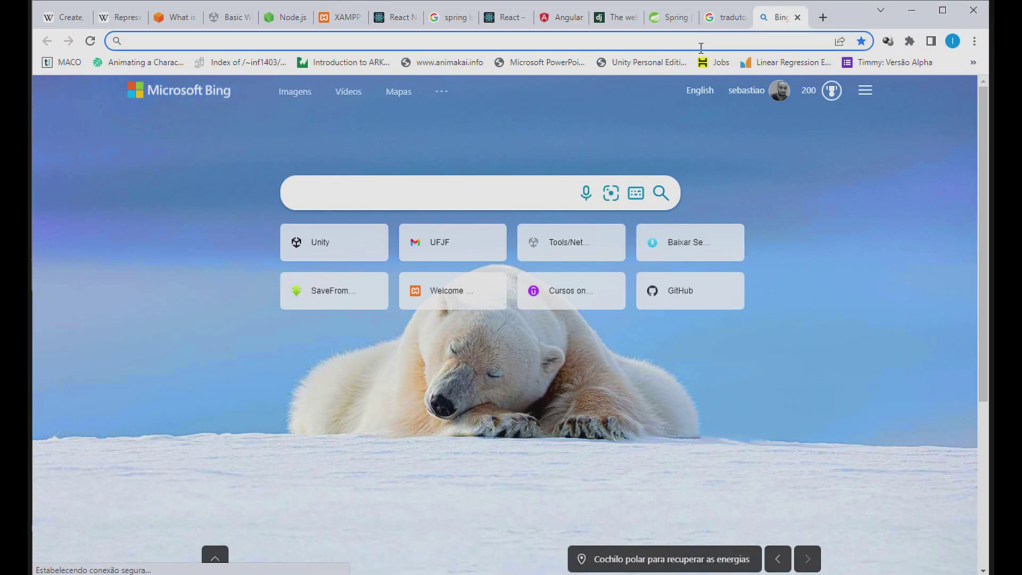
text(localhost:3000)
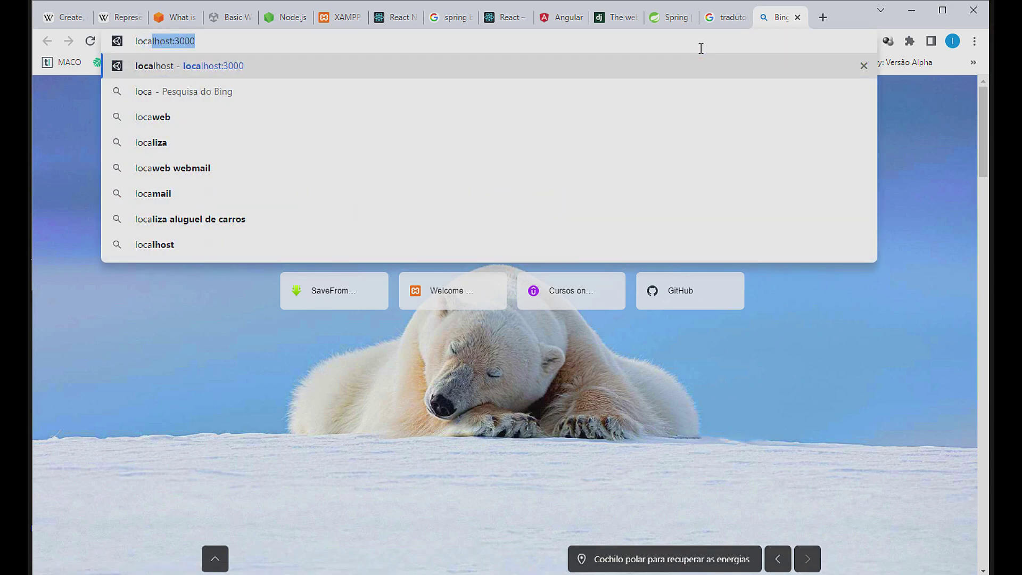
click(229, 42)
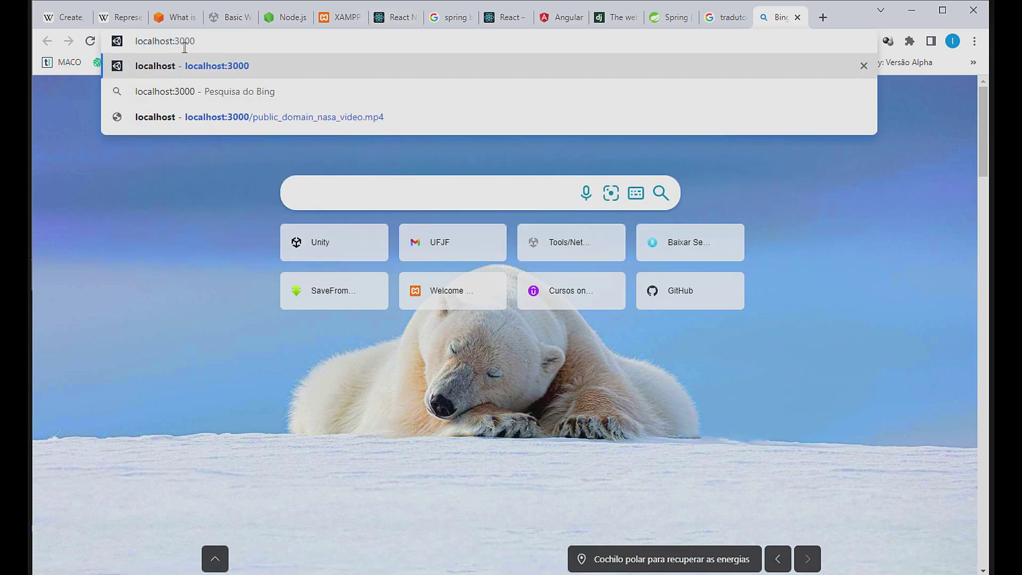
key(shift+End)
key(Delete)
key(Return)
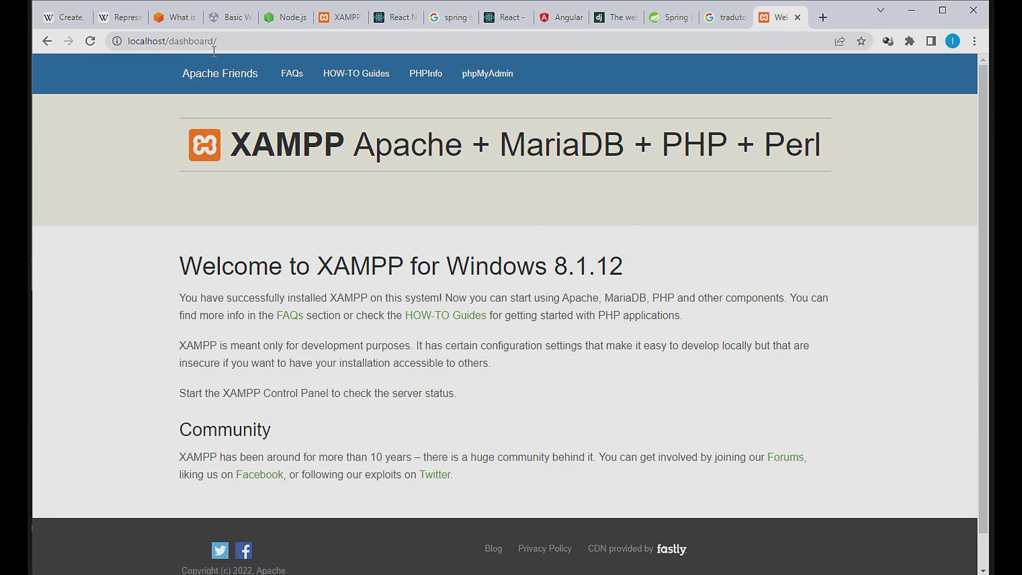
click(495, 79)
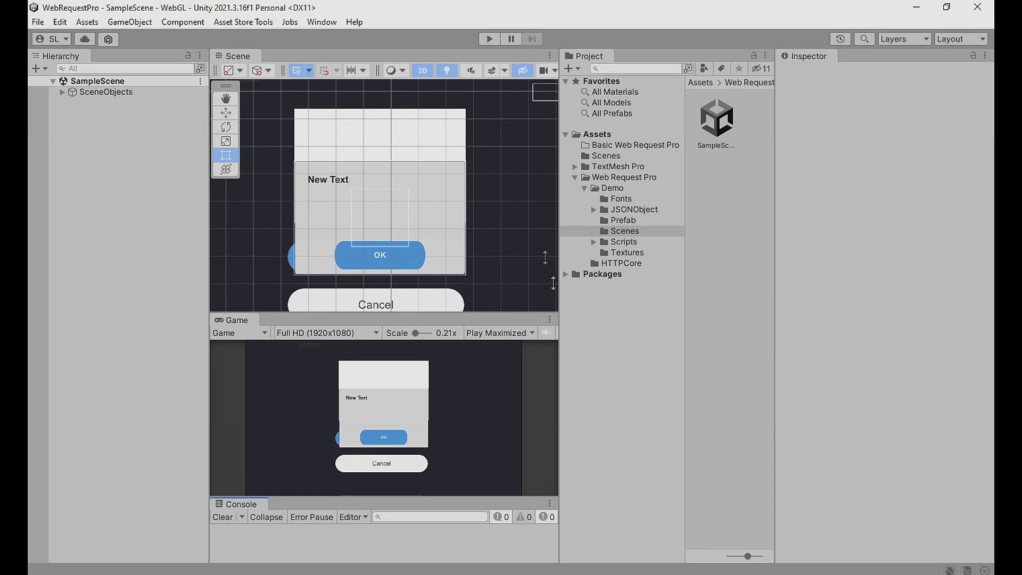
Step: Select HTTPRequestComponent under SceneObjects and confirm every manager's Server Type is PHP
click(62, 93)
click(122, 113)
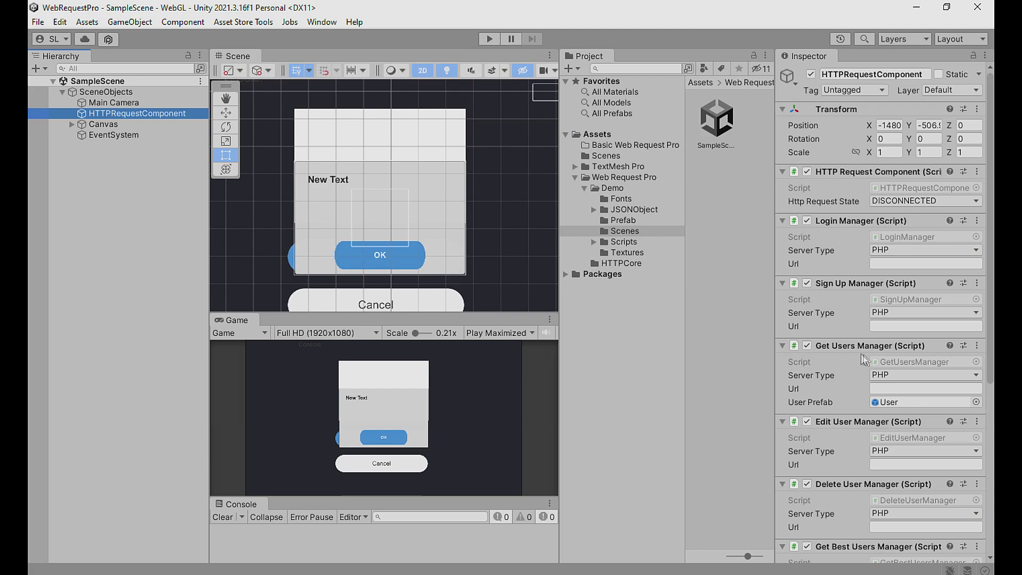
scroll(852, 364, down, 3)
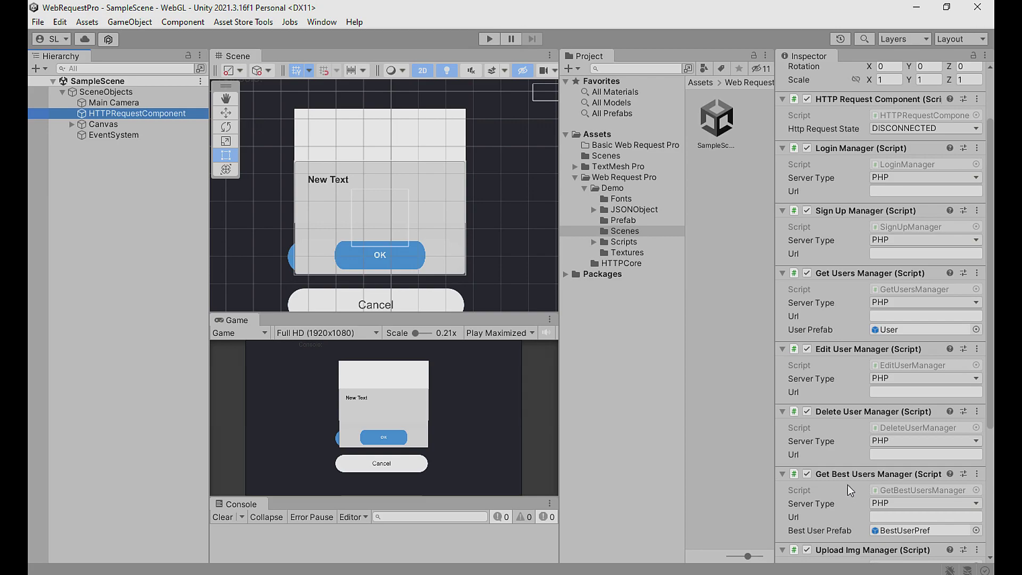
scroll(847, 486, down, 5)
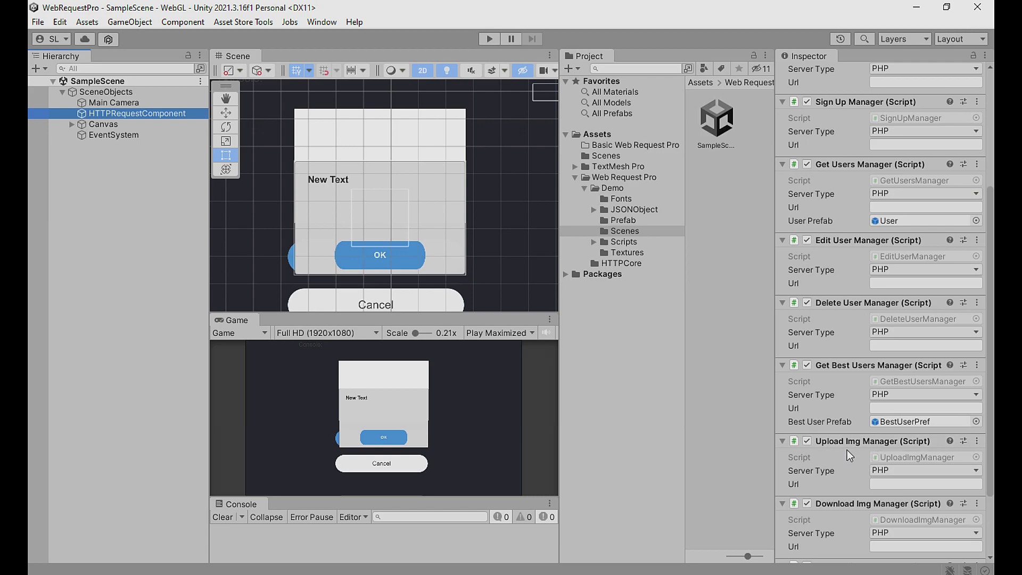
scroll(848, 449, down, 2)
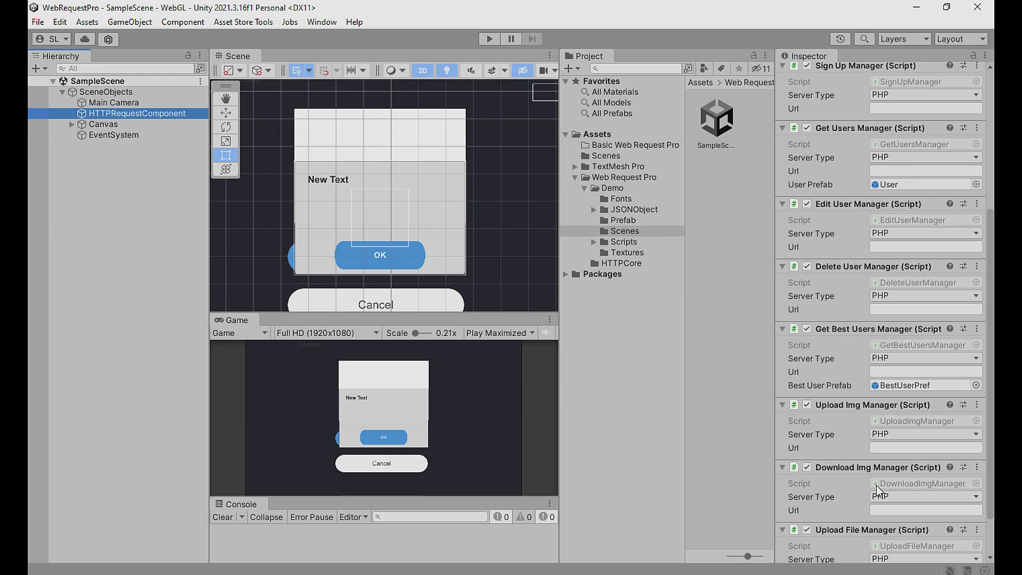
scroll(875, 486, down, 3)
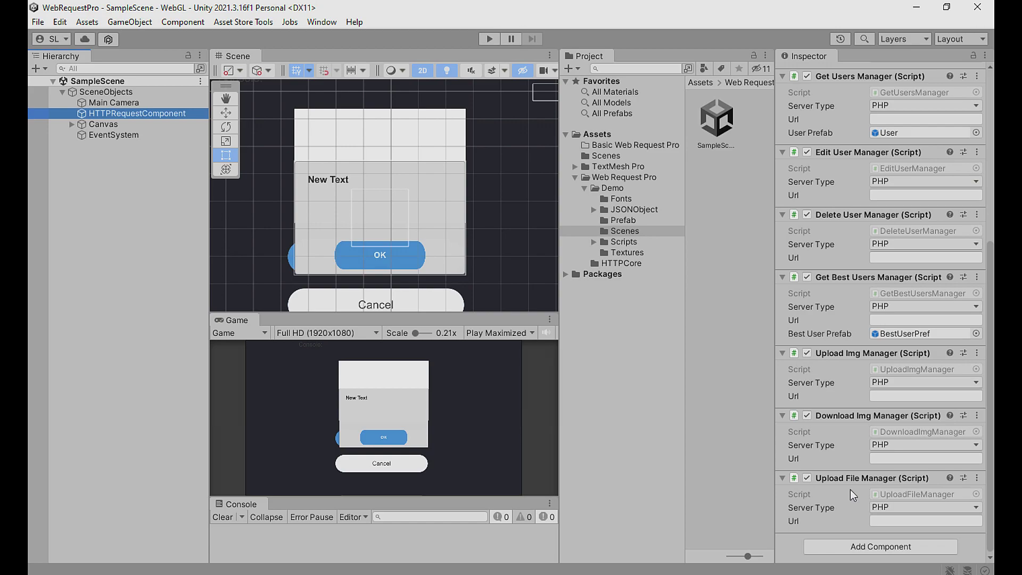
click(490, 41)
Step: Run the scene in Play mode and open the Create New Account form
click(490, 43)
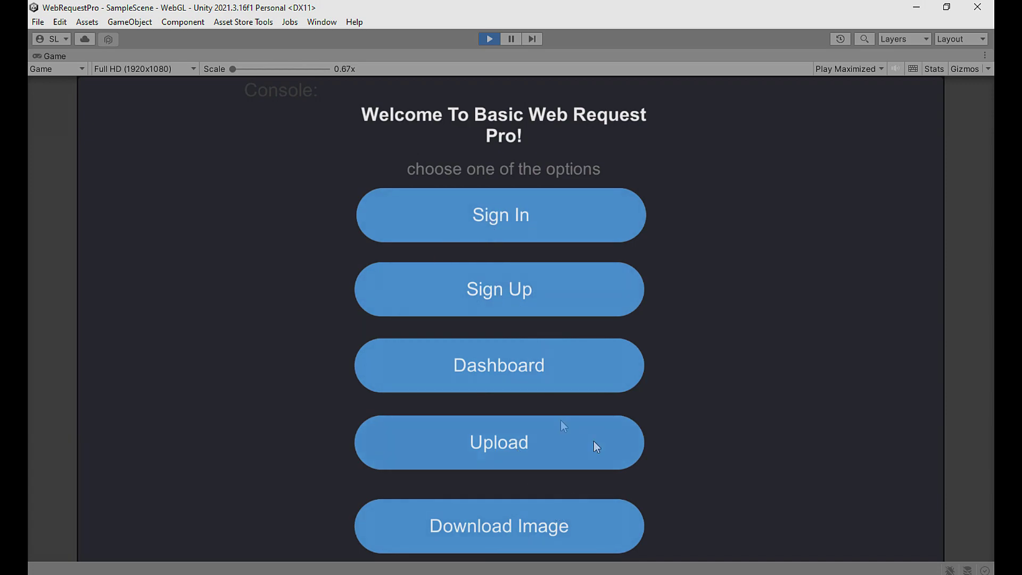
click(505, 297)
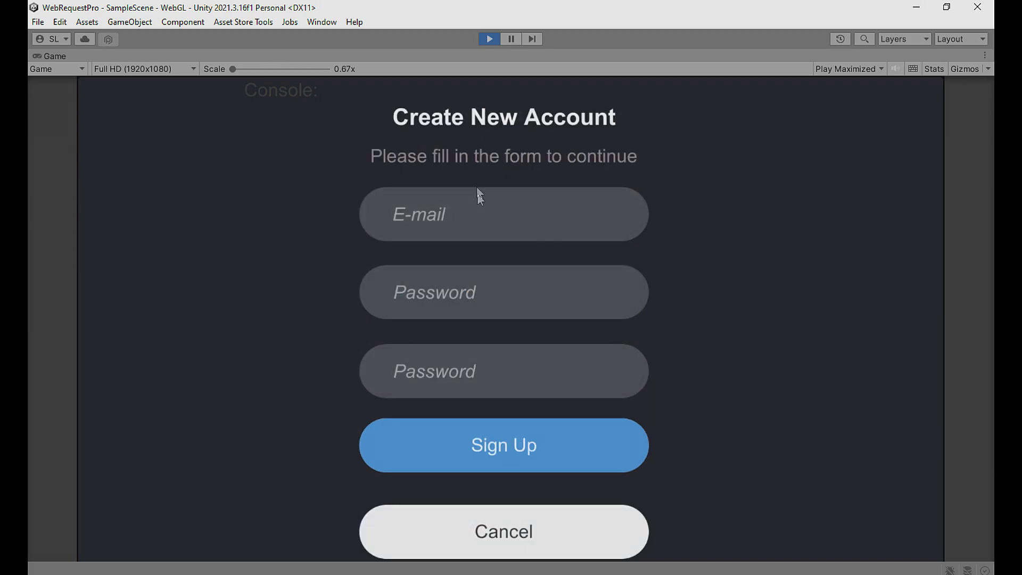
Step: Sign up a new account with an e-mail address and the account password entered twice
click(479, 217)
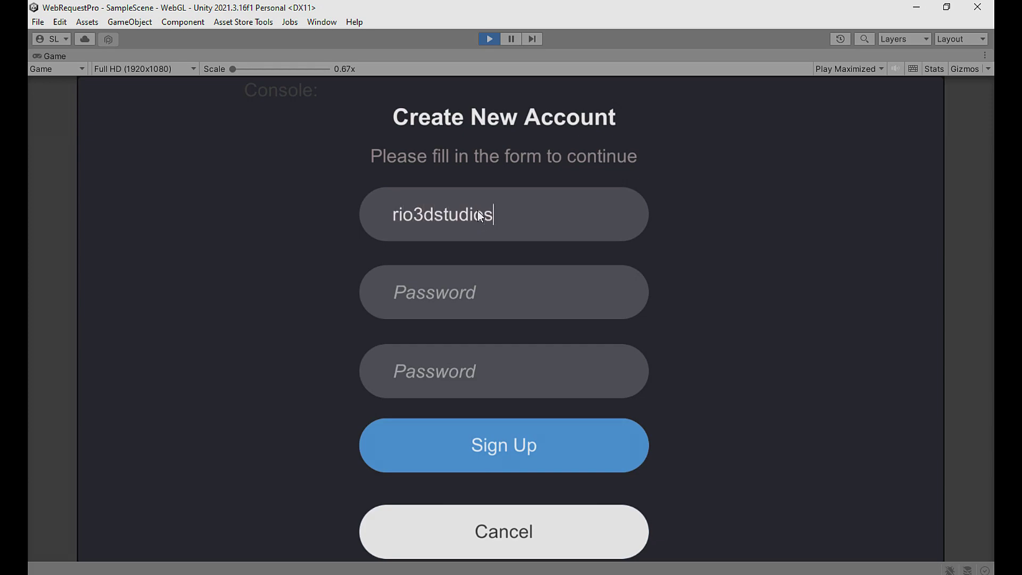
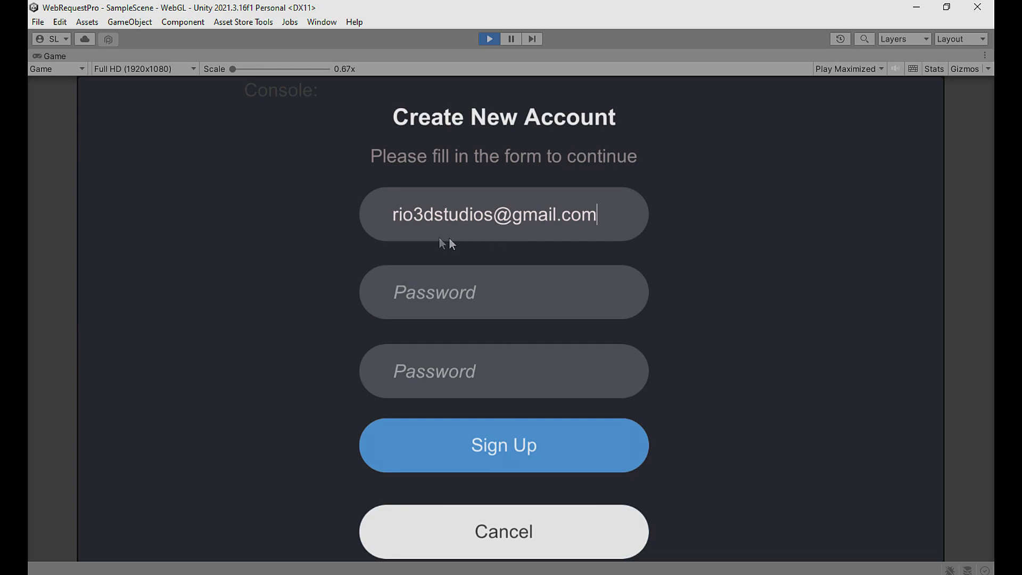
click(495, 301)
text(123)
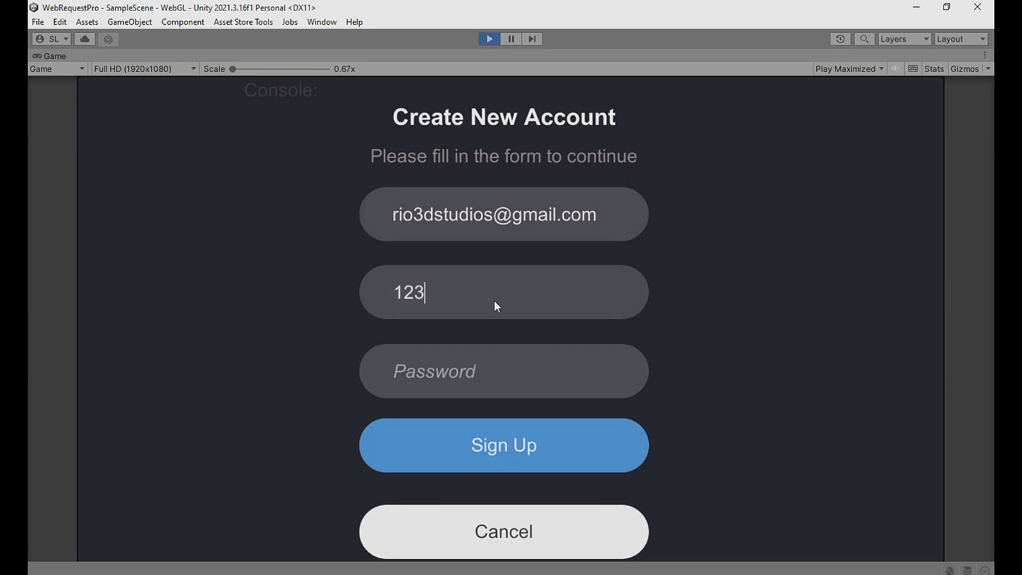
click(476, 373)
text(123)
click(523, 453)
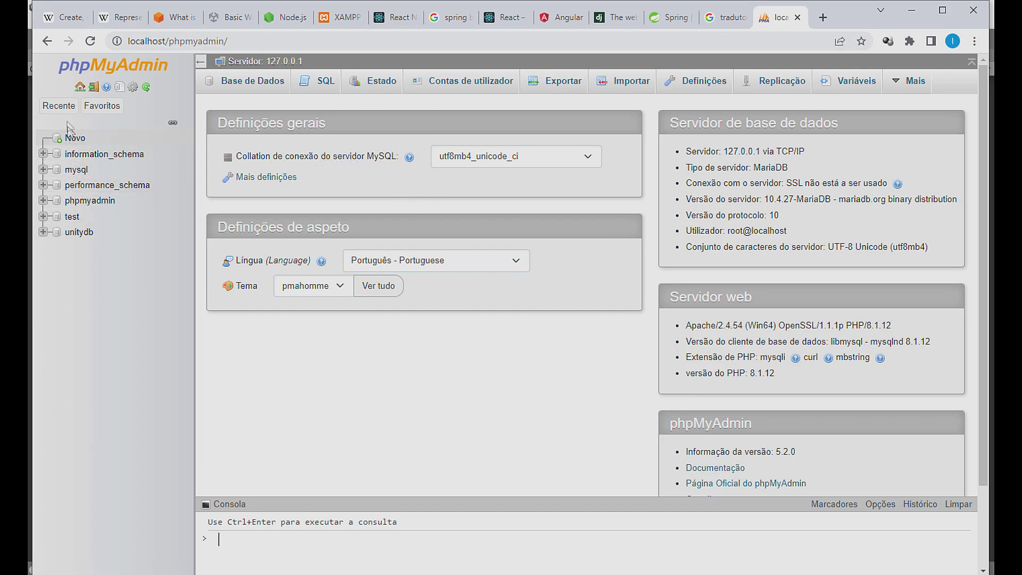
Step: Browse the unitydb users table to find the new user as id 20, then return to Unity
click(87, 234)
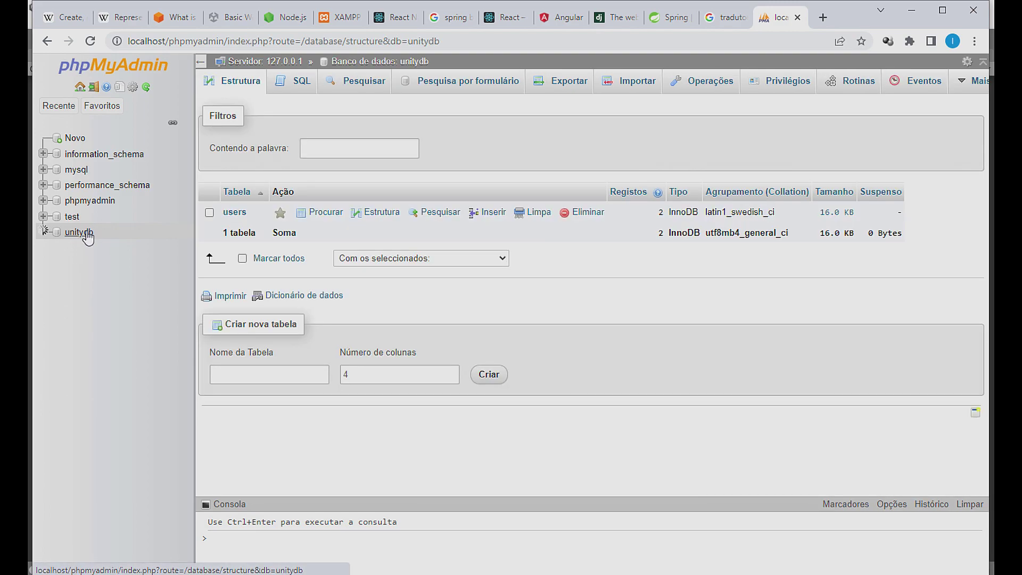
click(234, 213)
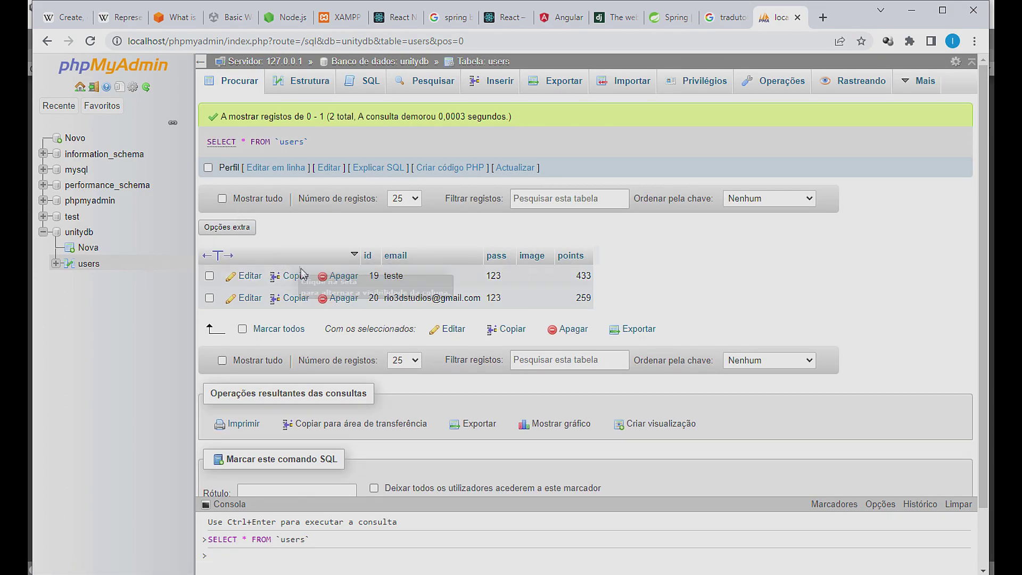
drag(385, 302, 485, 305)
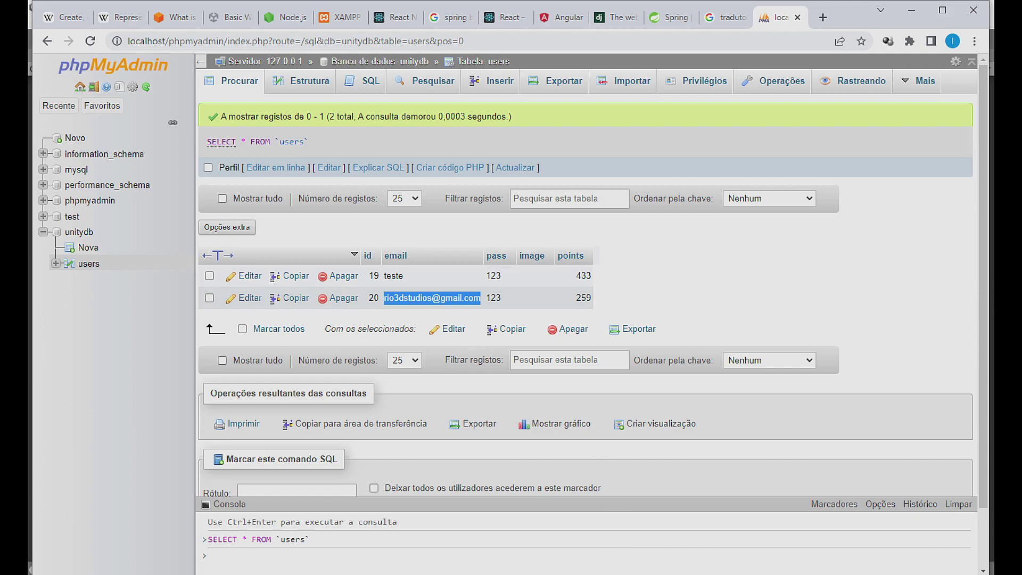
click(602, 535)
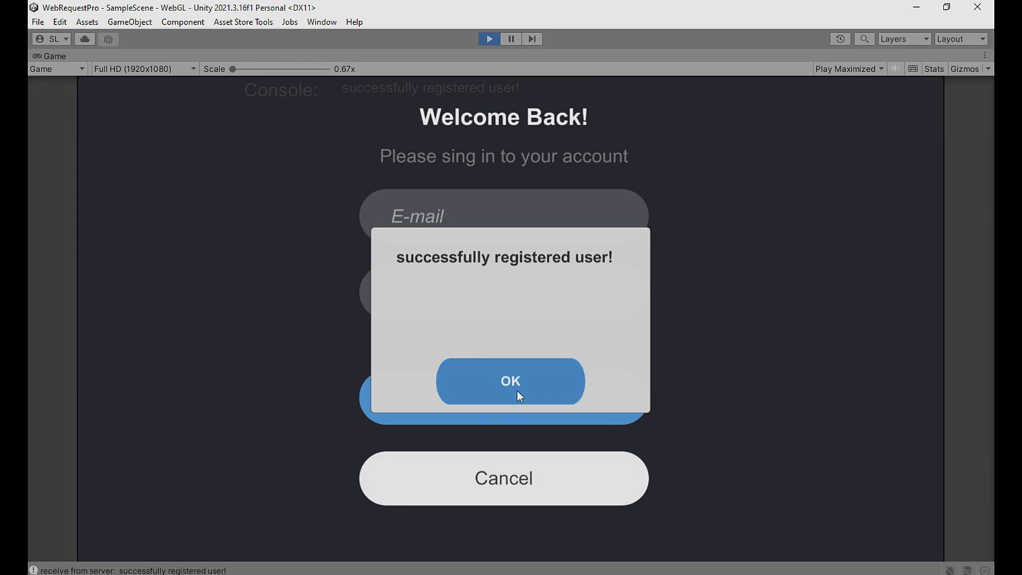
Step: Dismiss the registration success message, stop play mode, and return to the phpMyAdmin browser
click(519, 396)
click(487, 39)
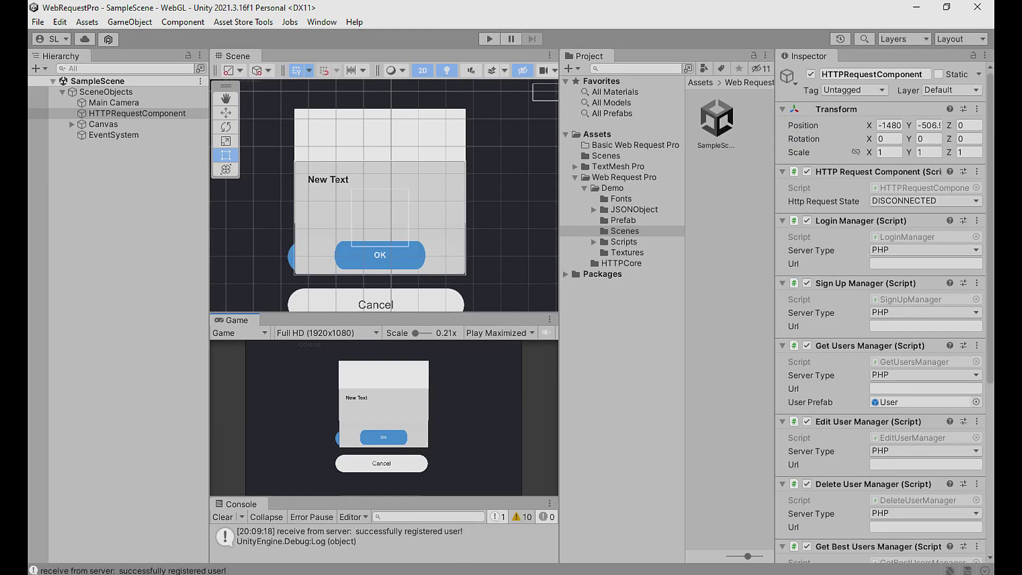
key(alt+Tab)
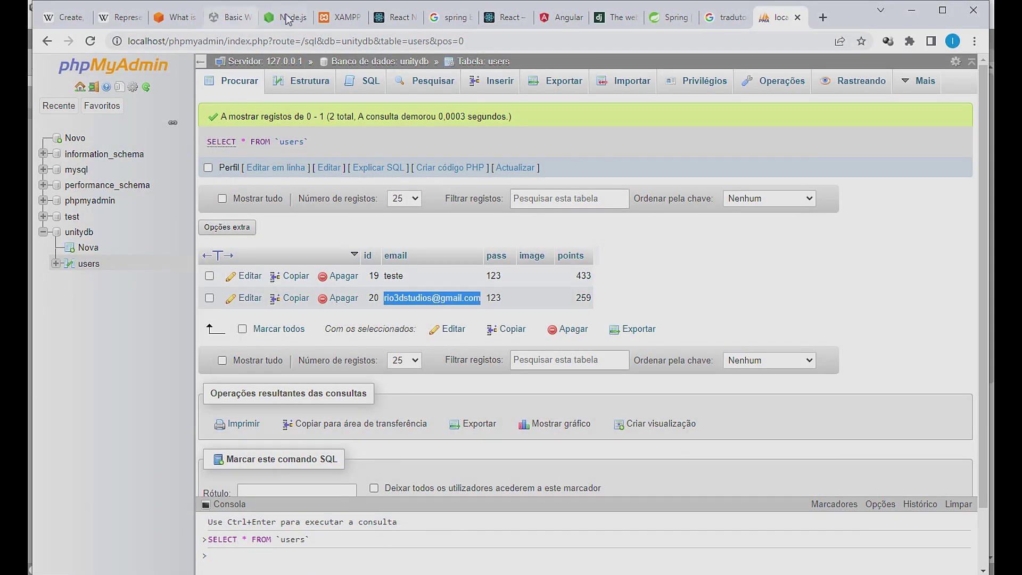
Step: From the Basic Web Request Pro store page, open the PHP Server and NodeJS Server links in new tabs
click(229, 17)
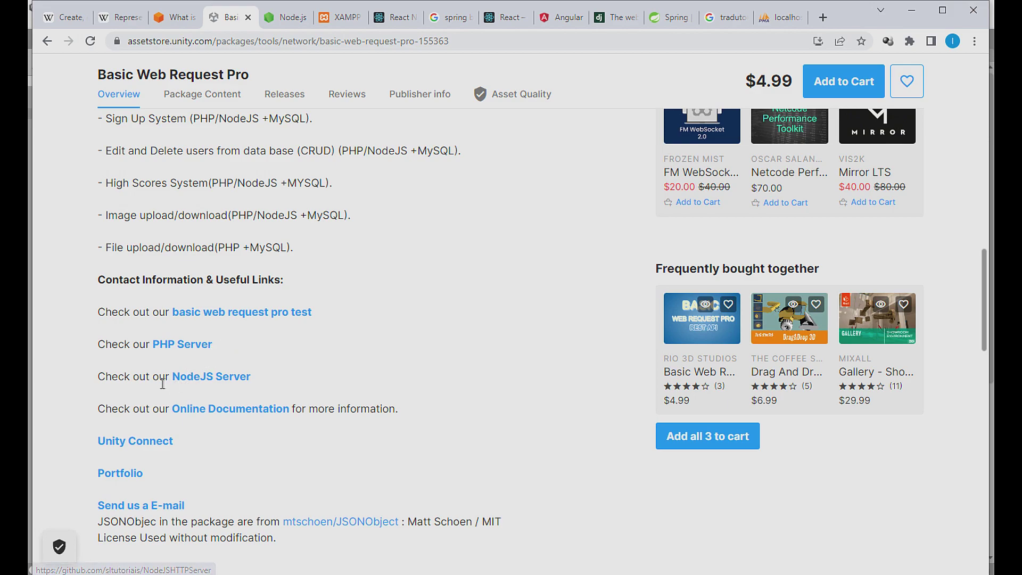
right_click(207, 351)
click(250, 358)
right_click(218, 375)
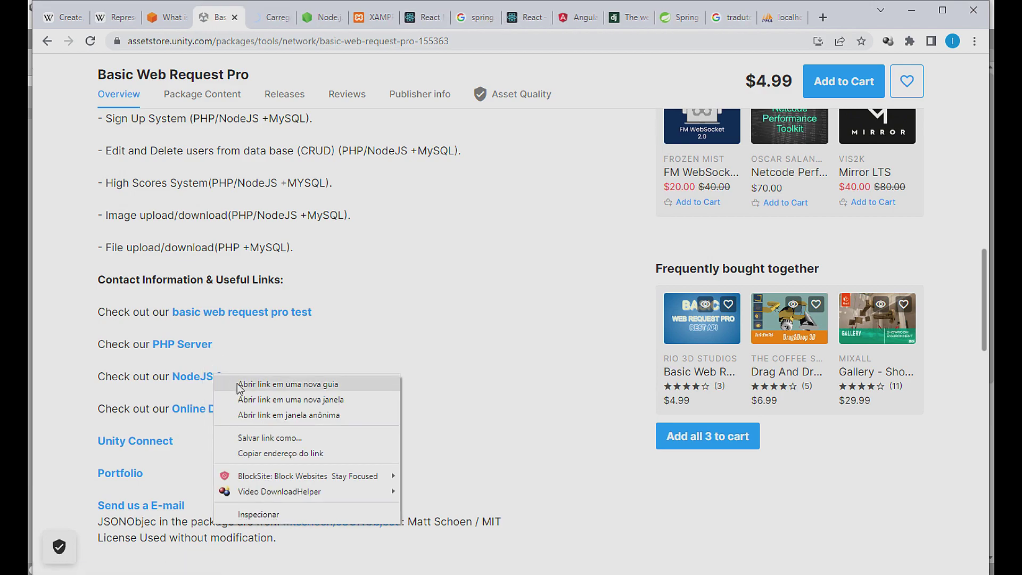
click(287, 384)
click(254, 17)
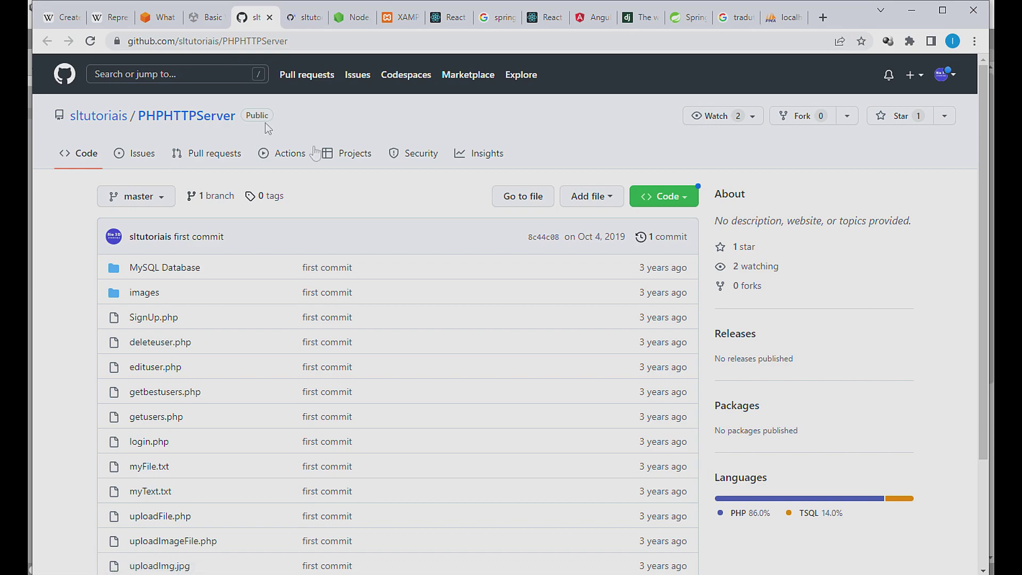
Step: Download the PHPHTTPServer and NodeJSHTTPServer repositories as ZIP files
click(677, 202)
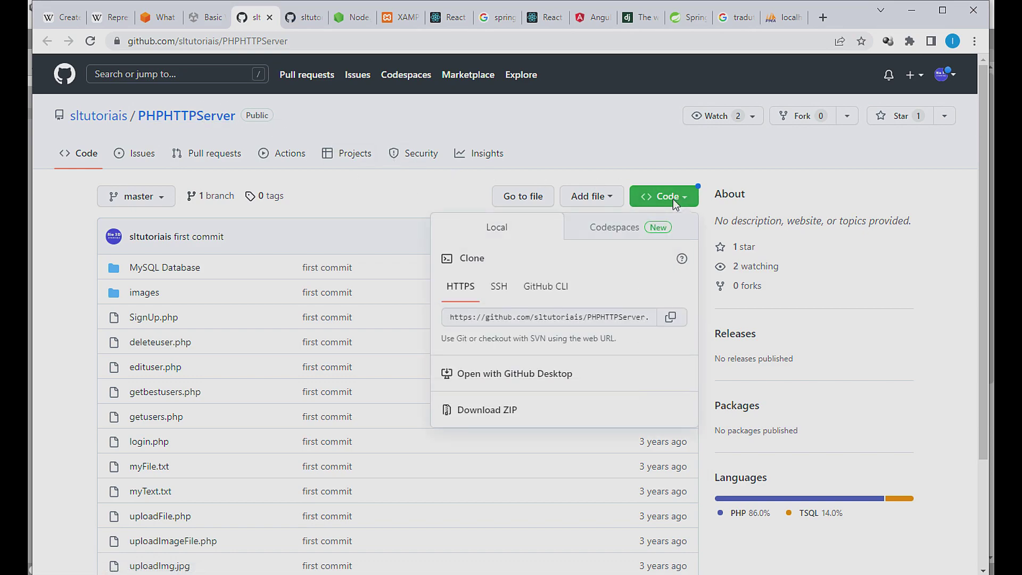
click(522, 413)
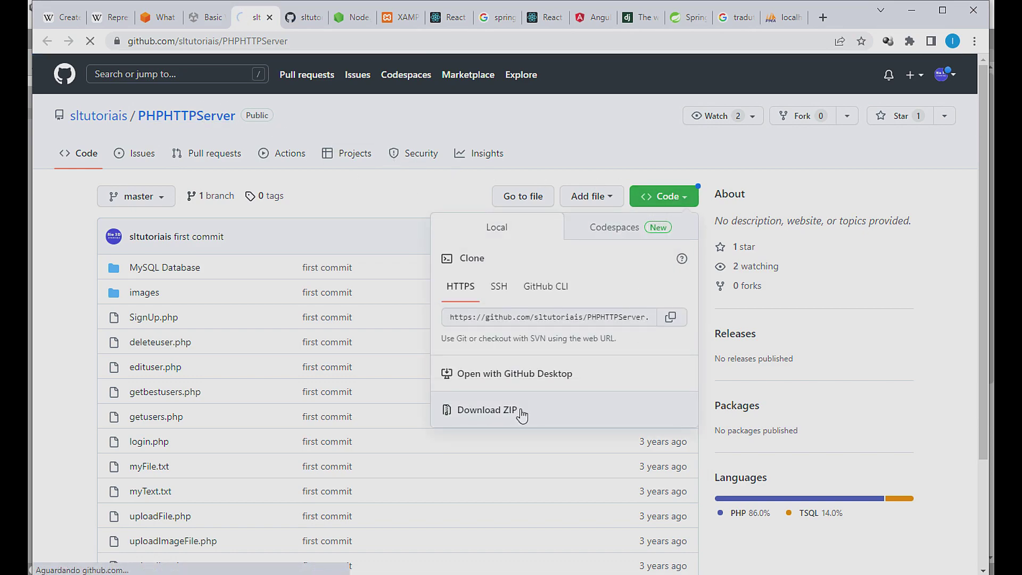
click(301, 17)
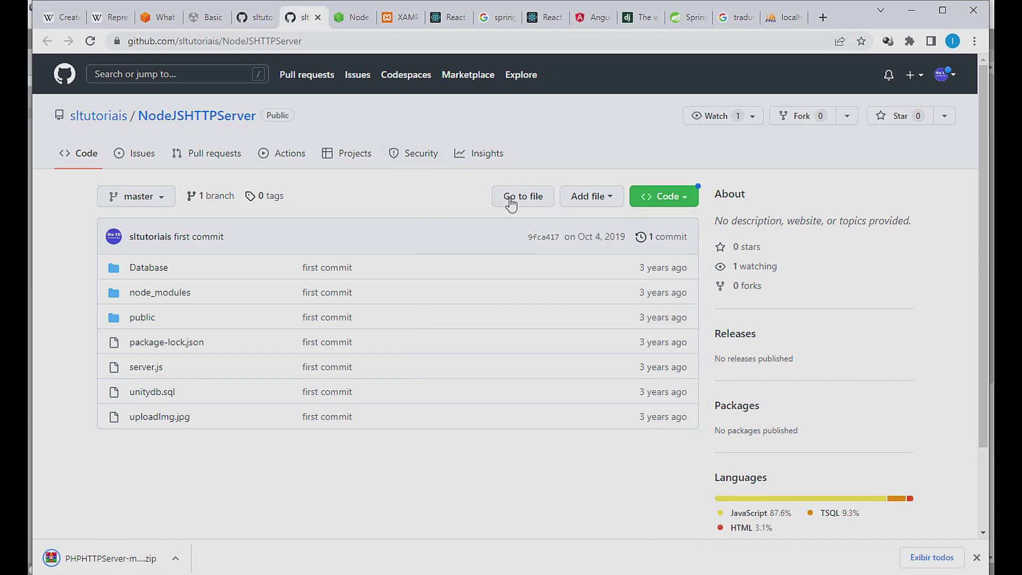
click(670, 203)
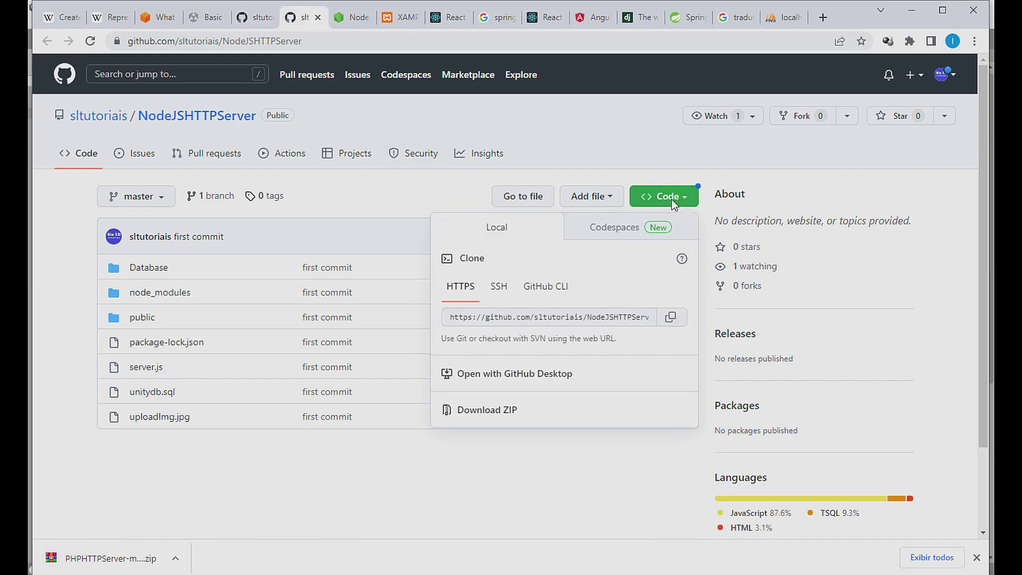
click(502, 418)
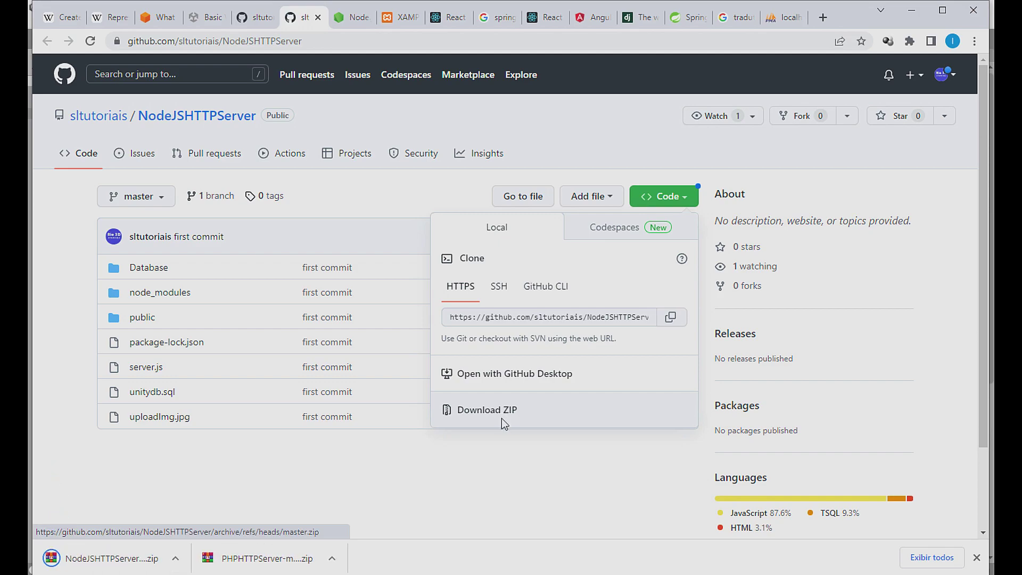
Step: Show the downloaded PHPHTTPServer archive in its folder
click(332, 558)
click(393, 513)
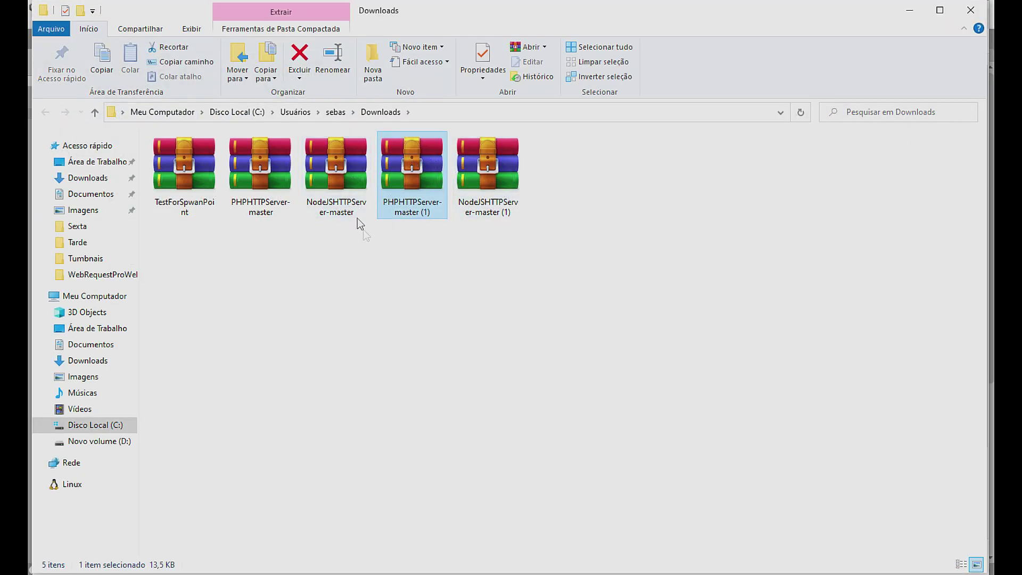
Step: Select the PHPHTTPServer-master zip in Downloads and bring up the XAMPP Control Panel
click(264, 205)
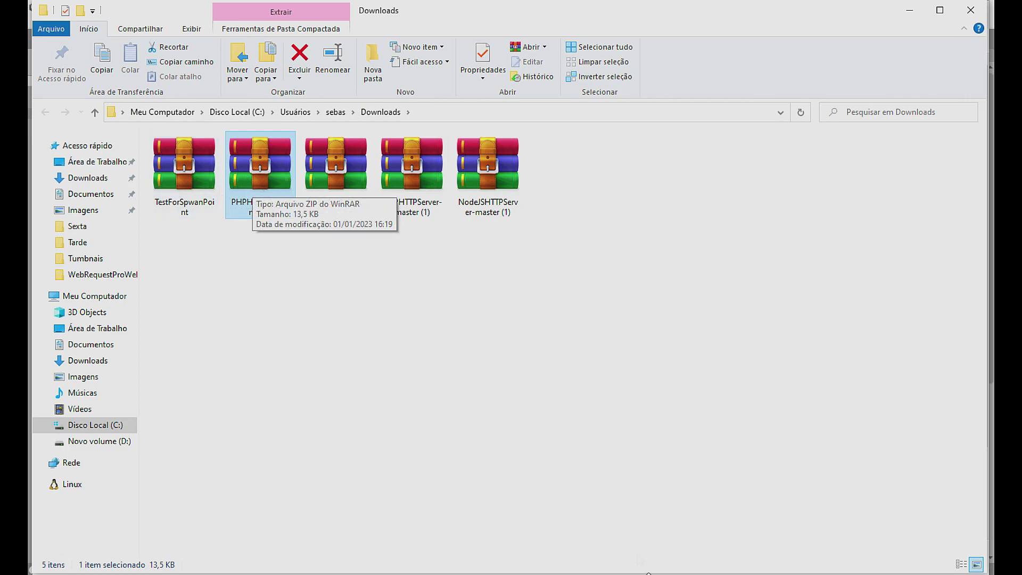
click(640, 559)
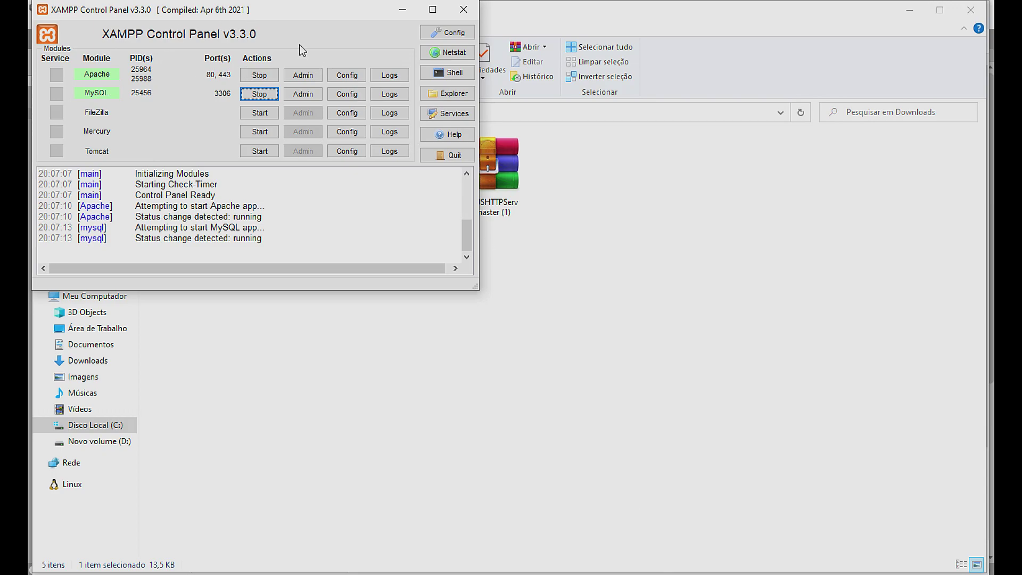
Step: Open the XAMPP installation folder from the Control Panel and enter its htdocs folder
click(448, 94)
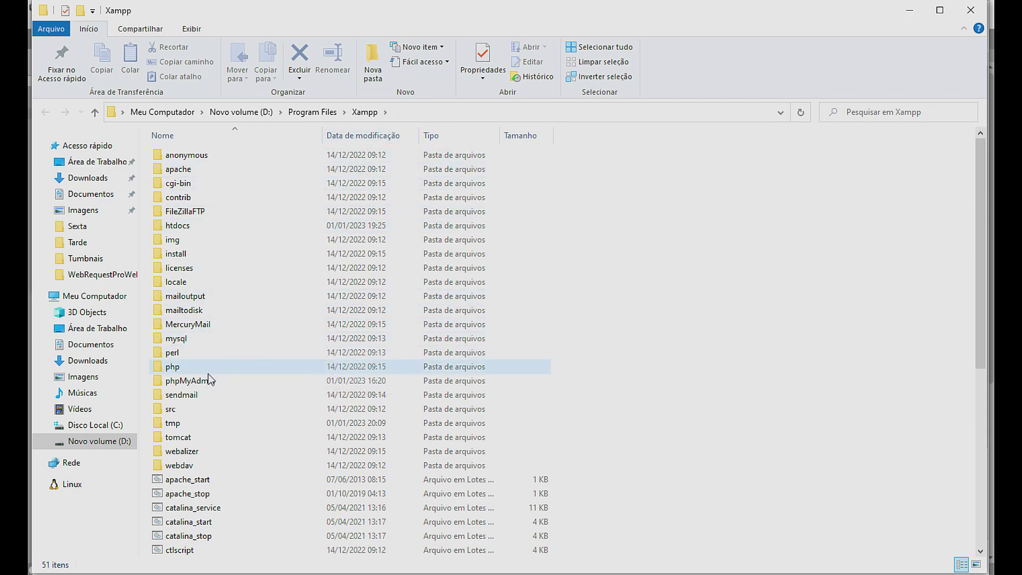
double_click(213, 233)
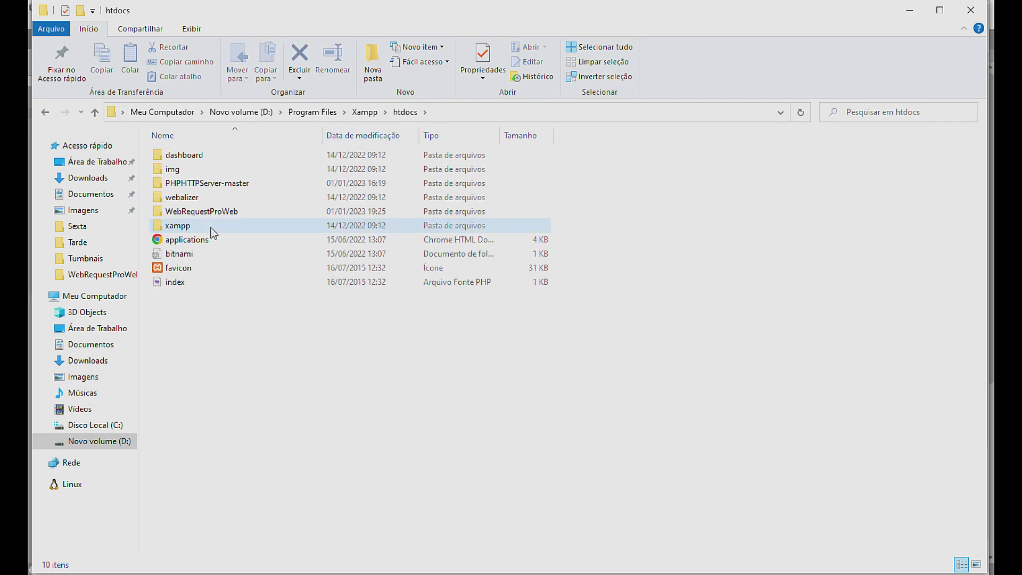
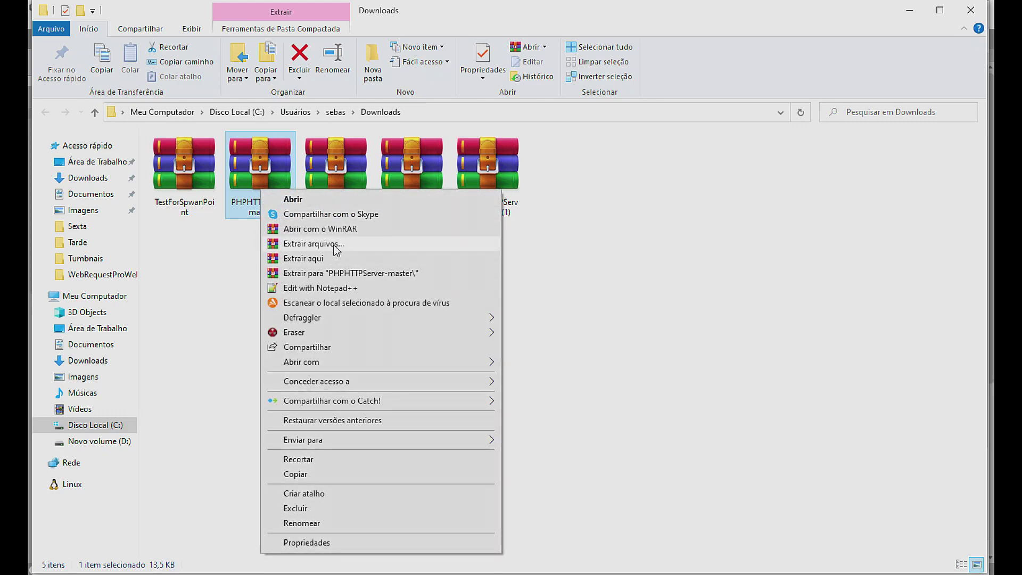
Step: Begin extracting the archive to the XAMPP htdocs folder, then cancel the extraction
click(339, 245)
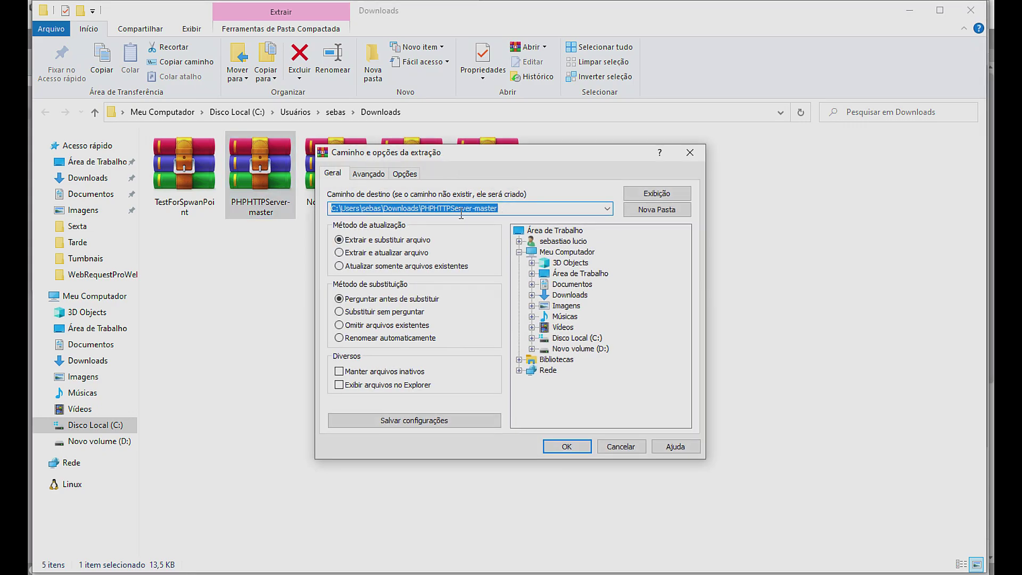
text(D:\Program Files\Xampp\htdocs)
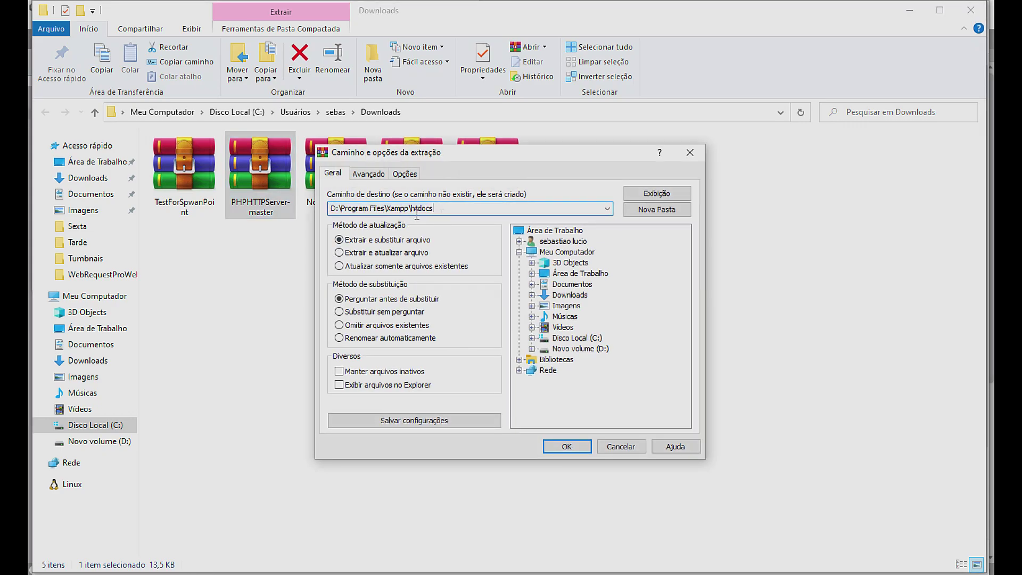
click(621, 446)
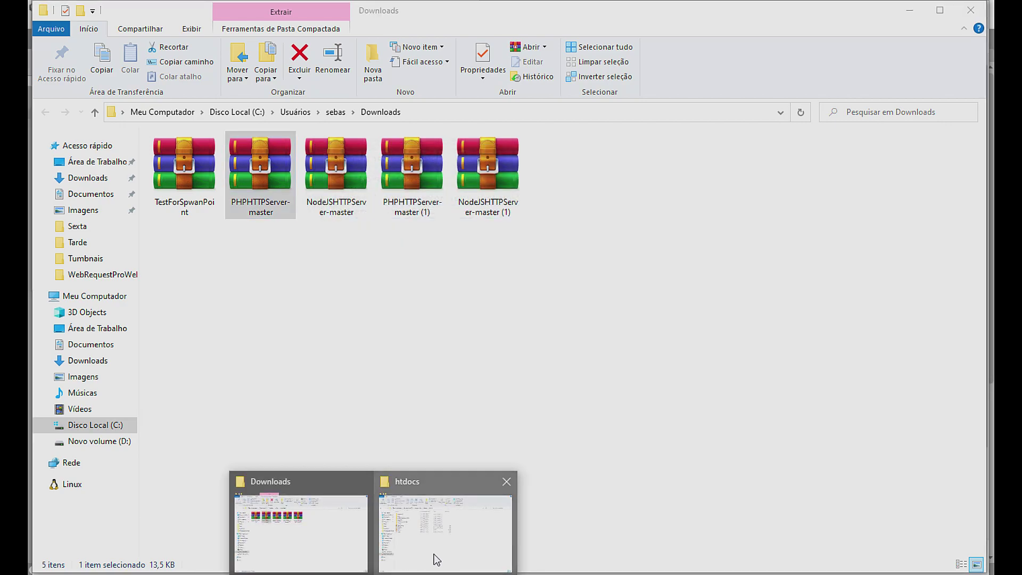
Step: Open unitydb.sql from PHPHTTPServer-master's MySQL Database folder in Notepad++
click(434, 555)
click(218, 186)
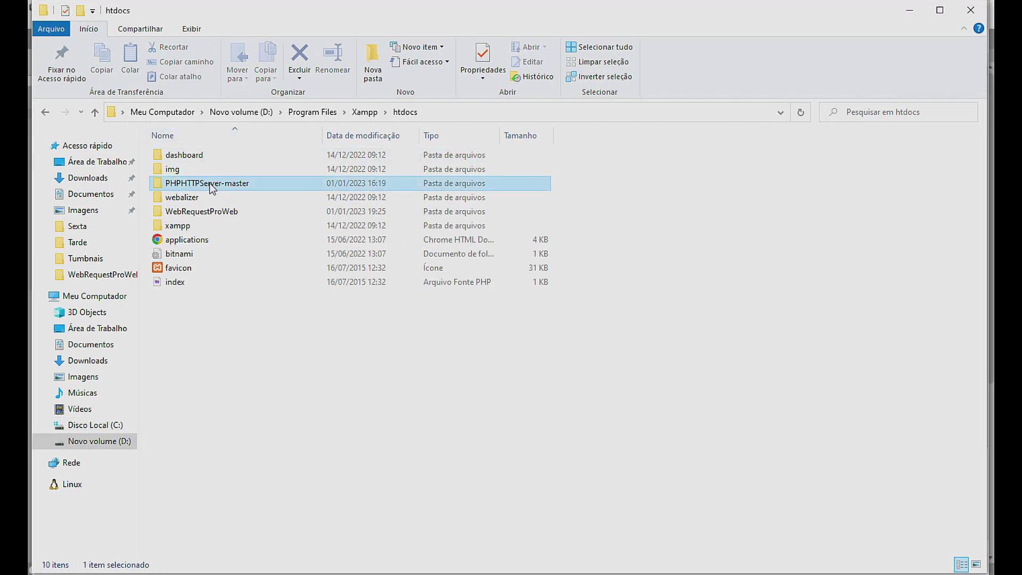
double_click(256, 184)
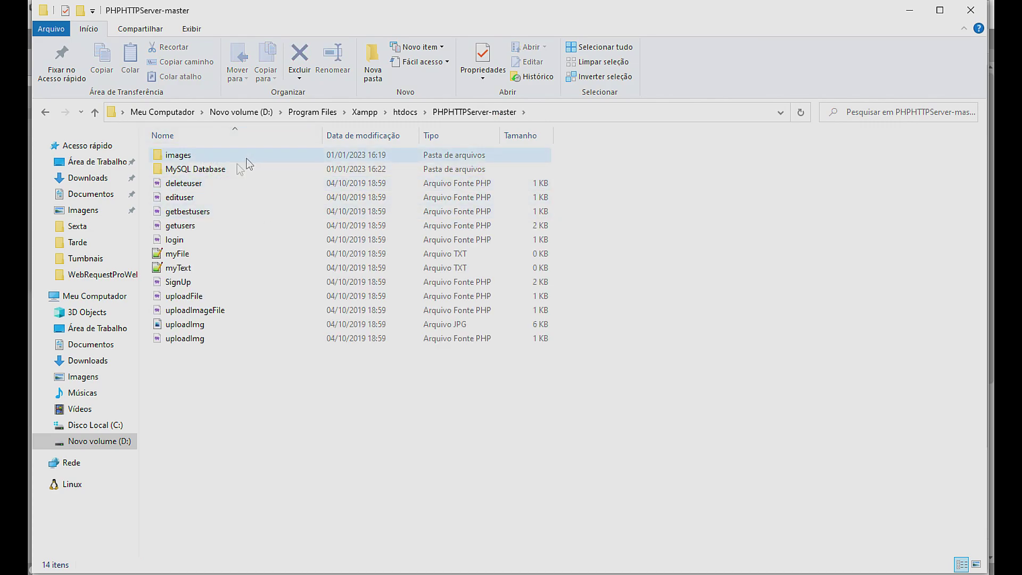
click(209, 184)
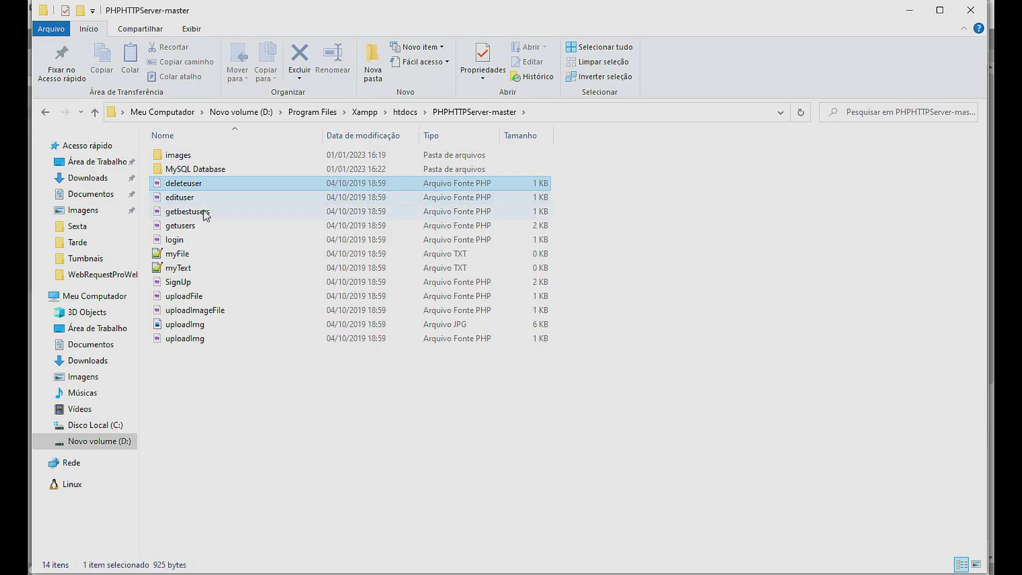
click(203, 197)
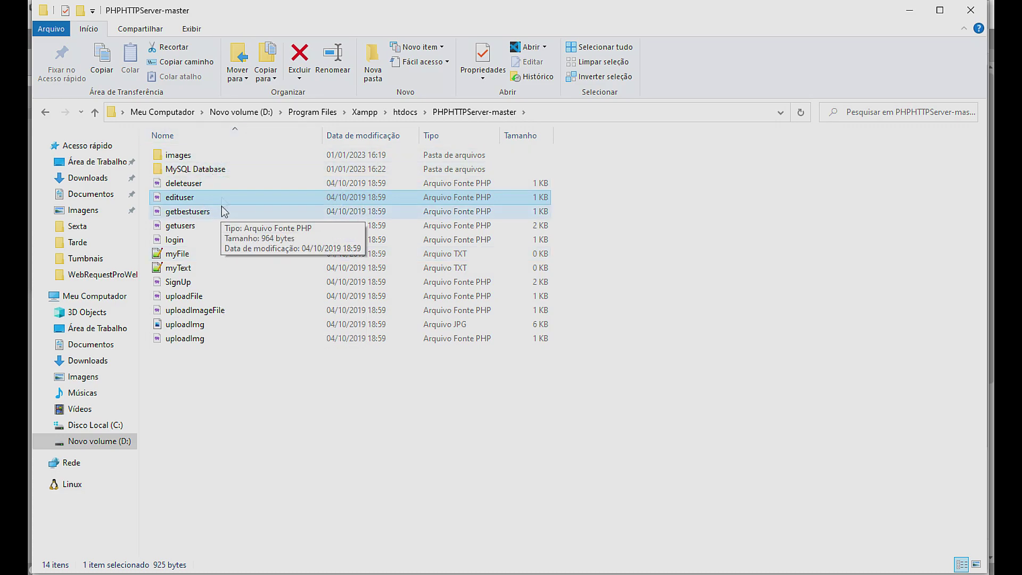
double_click(222, 168)
click(213, 155)
right_click(214, 156)
click(253, 215)
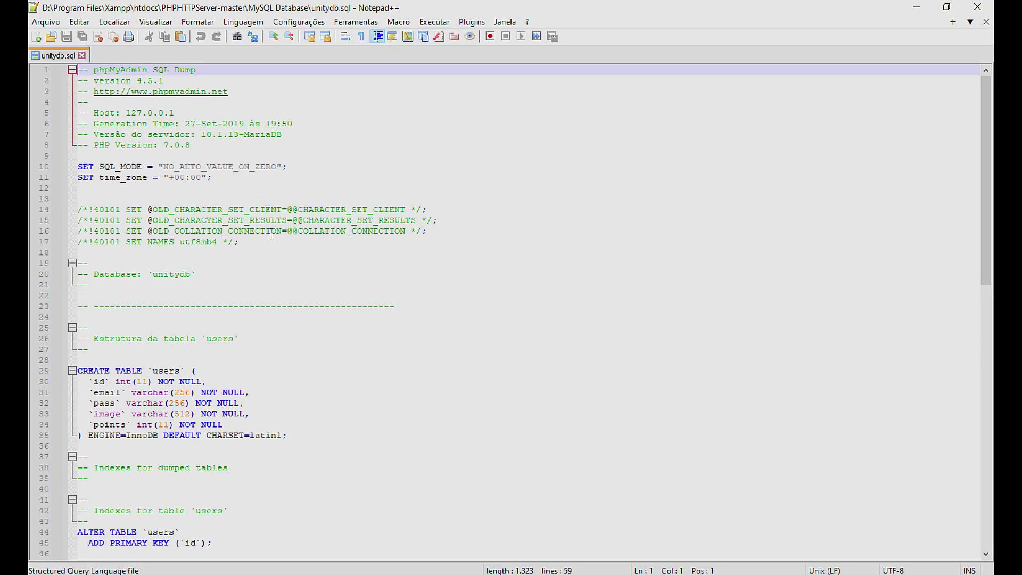
Step: Inspect the users table's id, email and pass columns, then close Notepad++ for the browser
scroll(271, 234, down, 2)
double_click(89, 309)
double_click(166, 308)
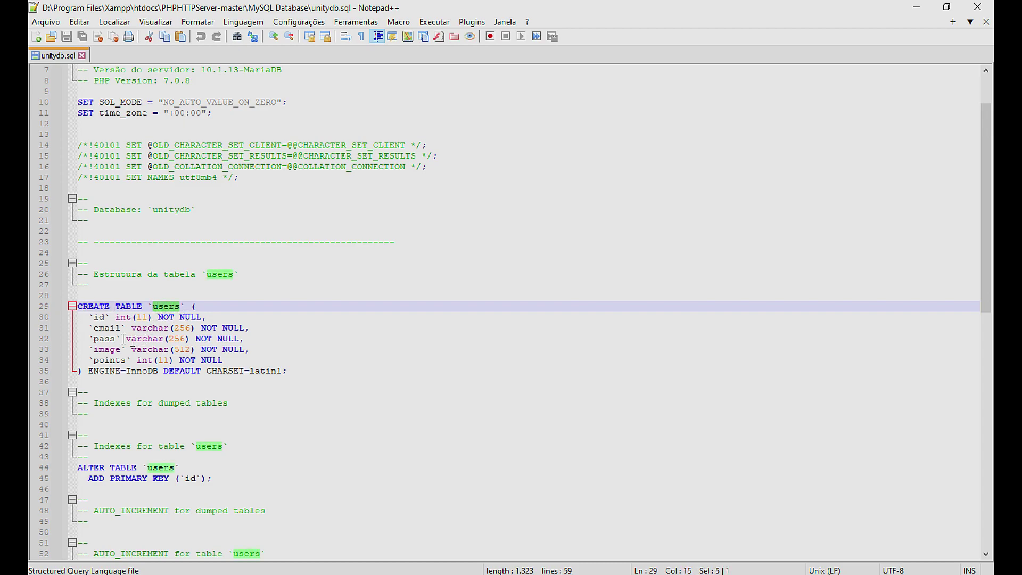
click(102, 317)
double_click(106, 328)
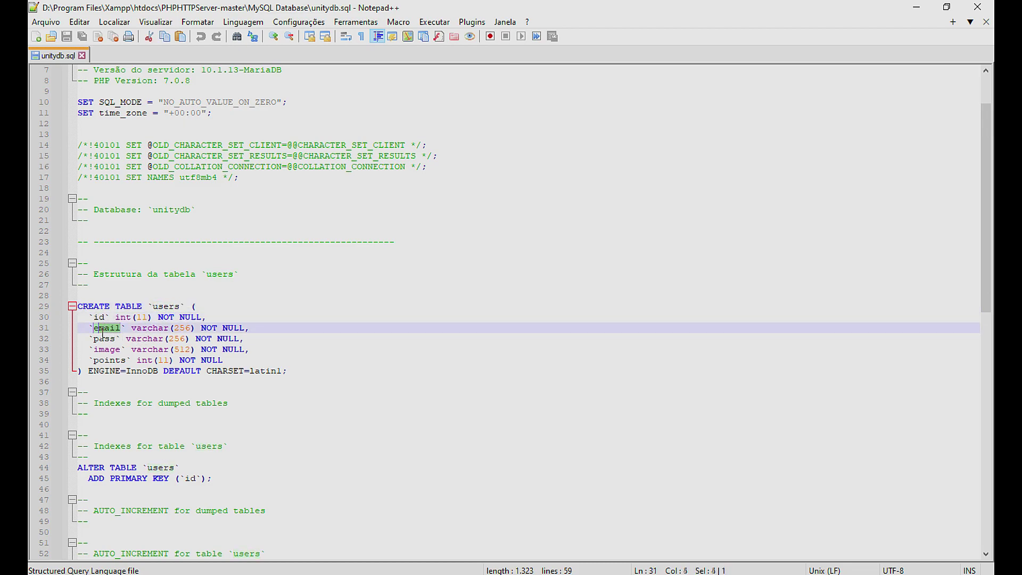
drag(115, 339, 109, 364)
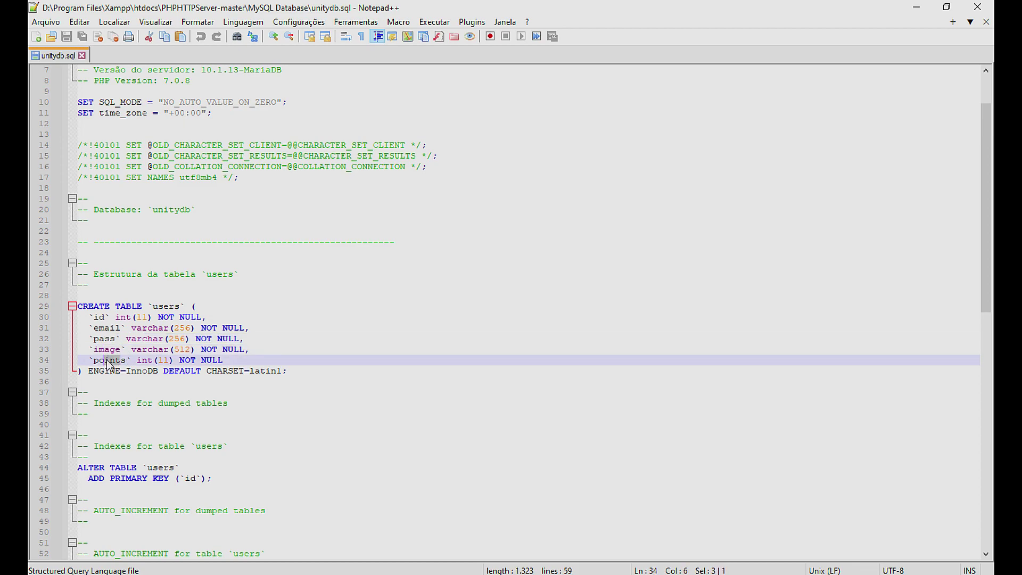
click(130, 396)
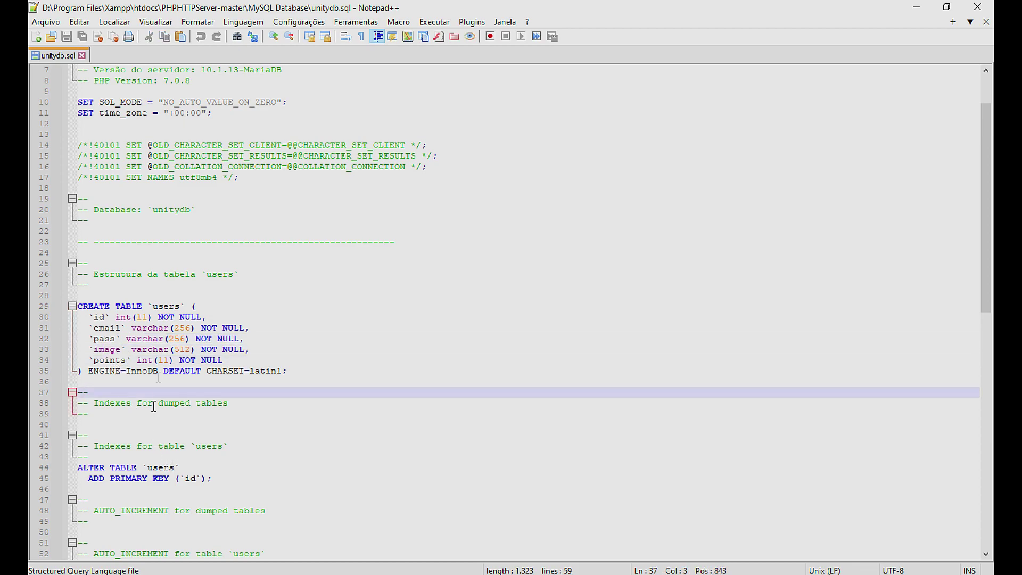
click(978, 7)
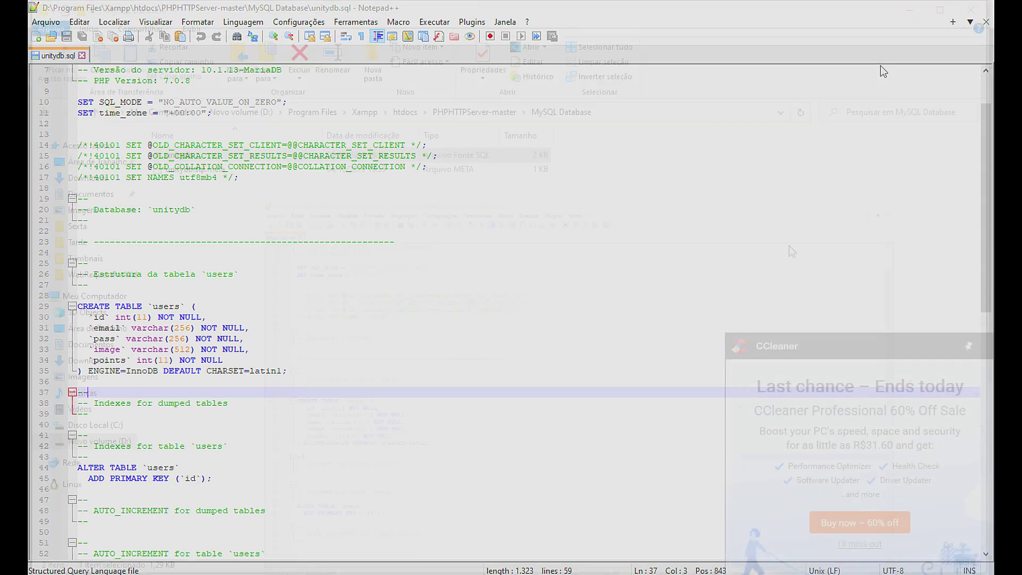
key(alt+Tab)
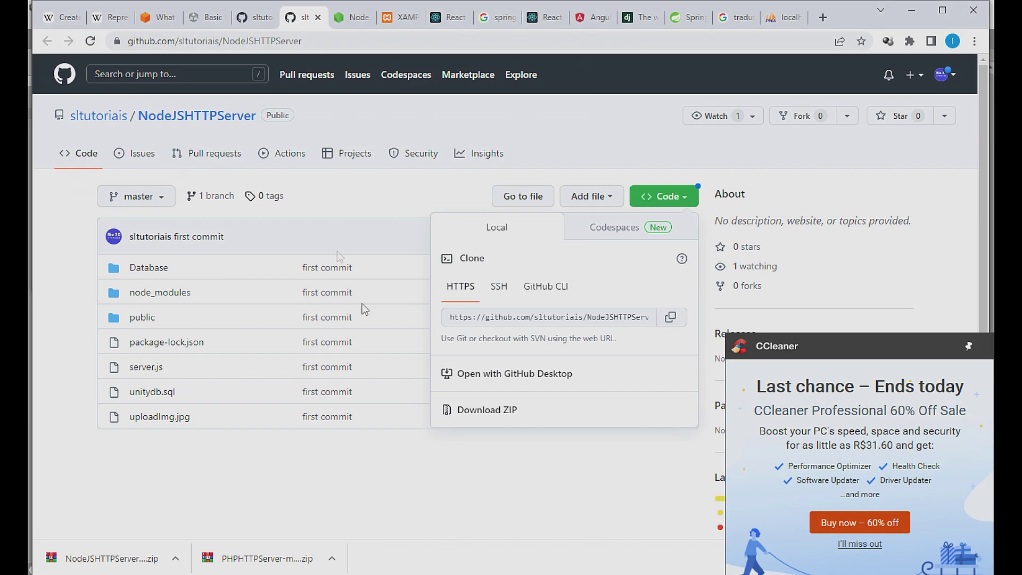
Step: Open the unitydb database in localhost phpMyAdmin to see its users table, then return to Unity
click(400, 17)
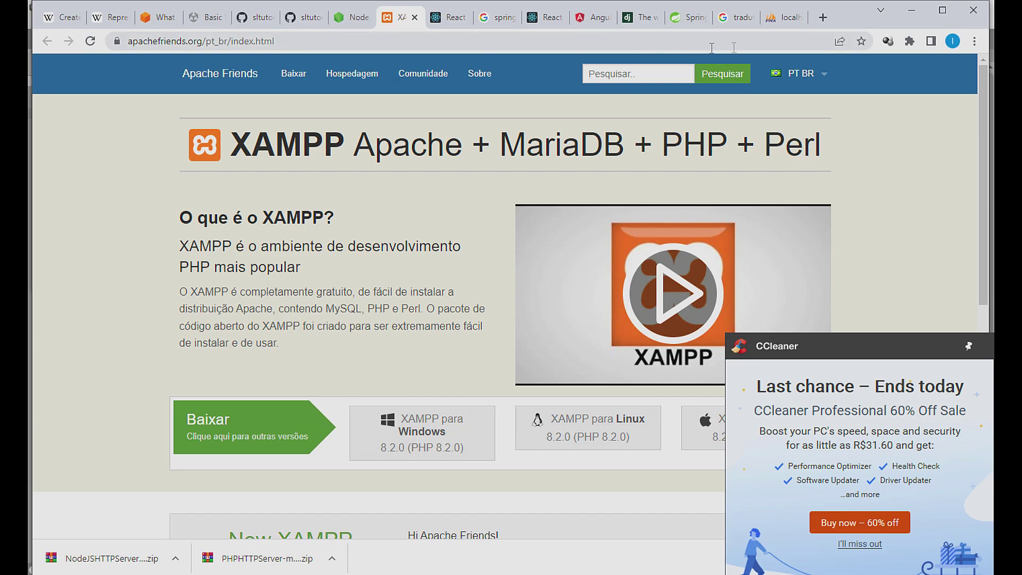
click(787, 18)
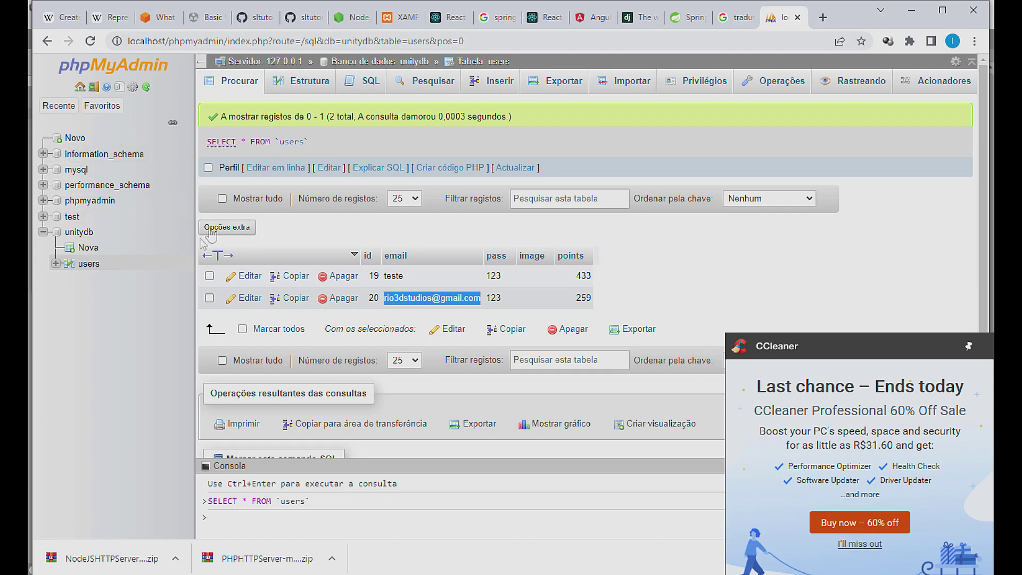
click(86, 141)
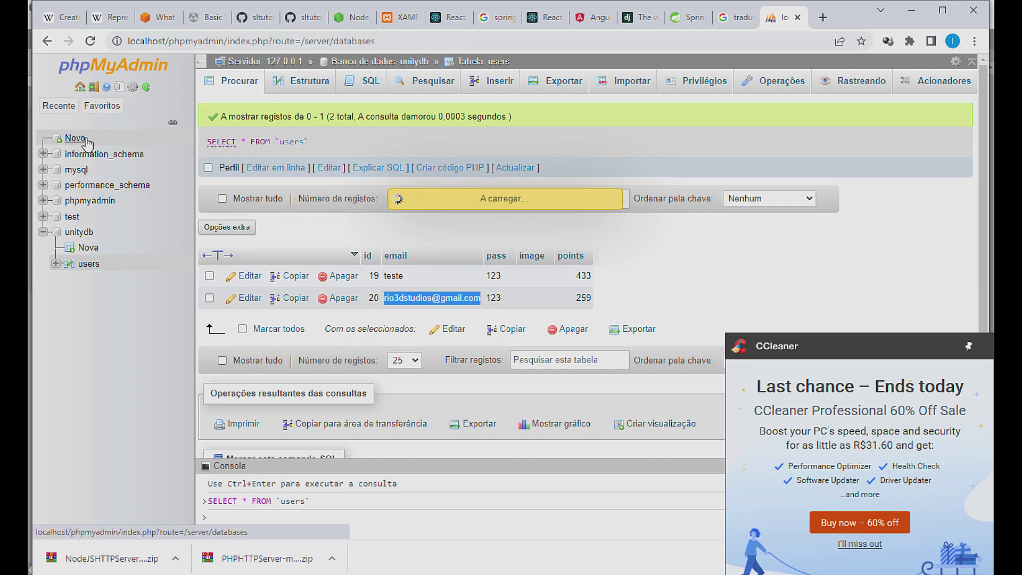
click(301, 197)
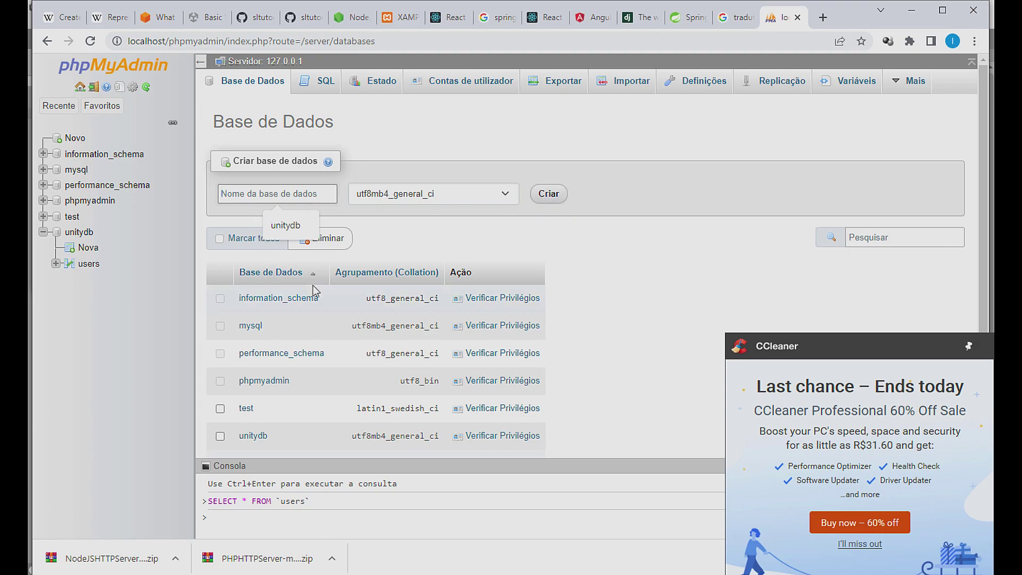
click(260, 438)
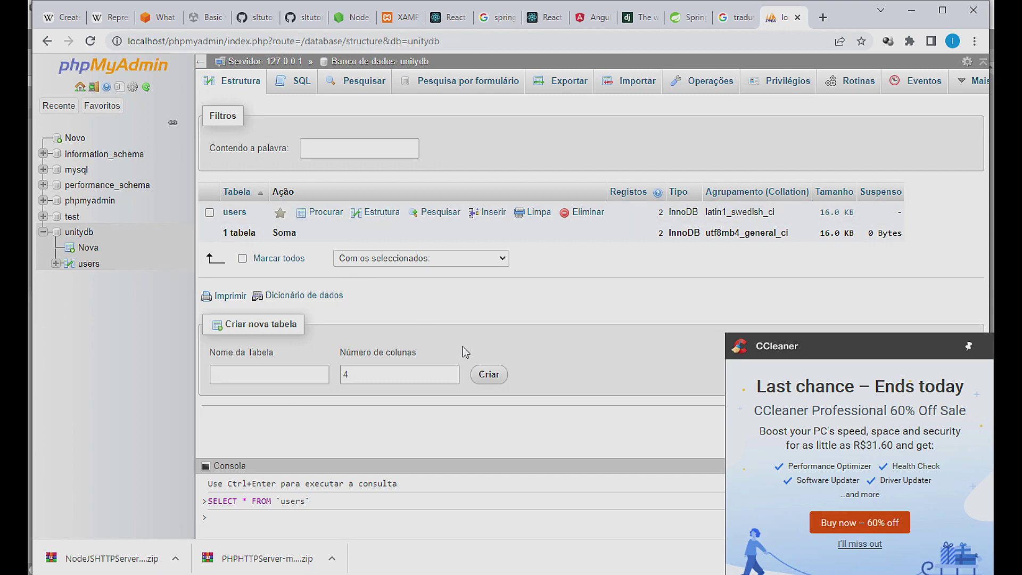
key(alt+Tab)
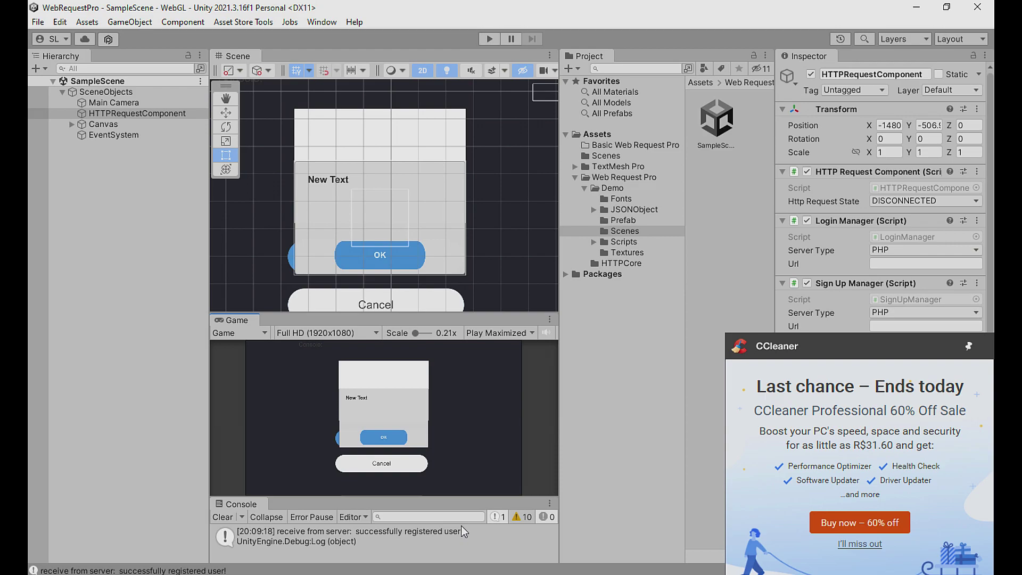
Step: Look over the PHPHTTPServer and NodeJSHTTPServer GitHub pages, then bring the Downloads folder forward
mouse_move(372, 574)
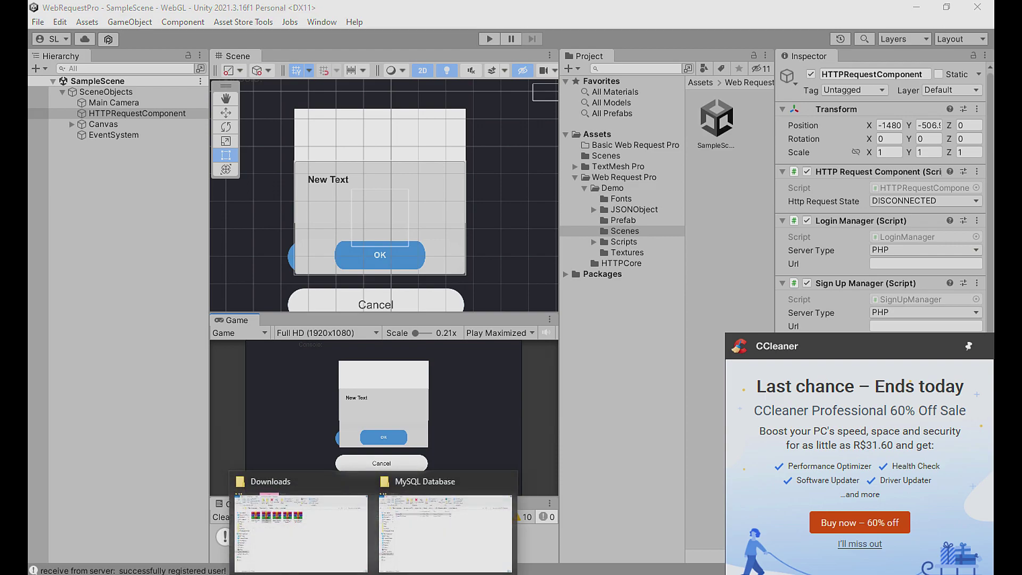
click(343, 563)
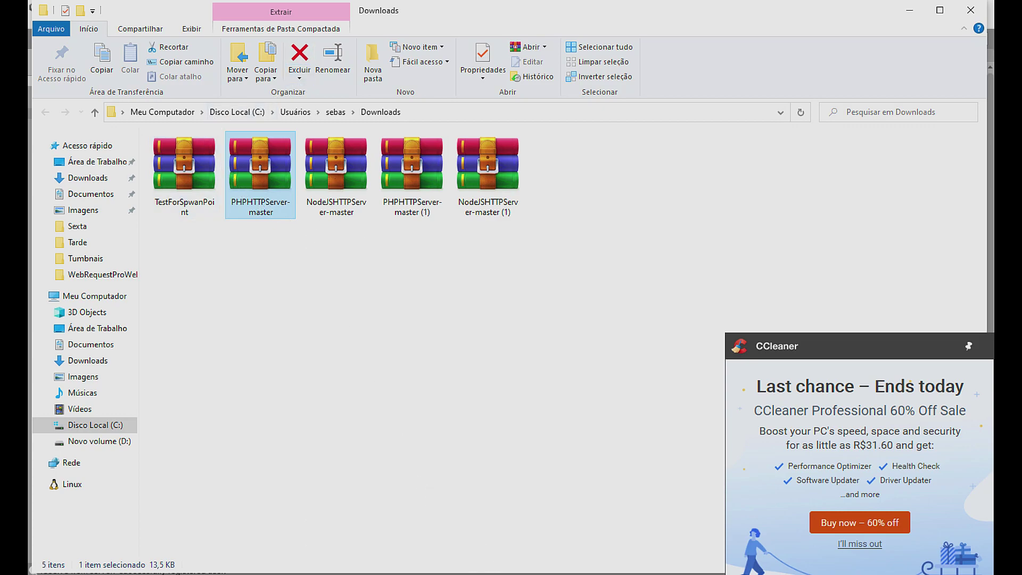
key(alt+Tab)
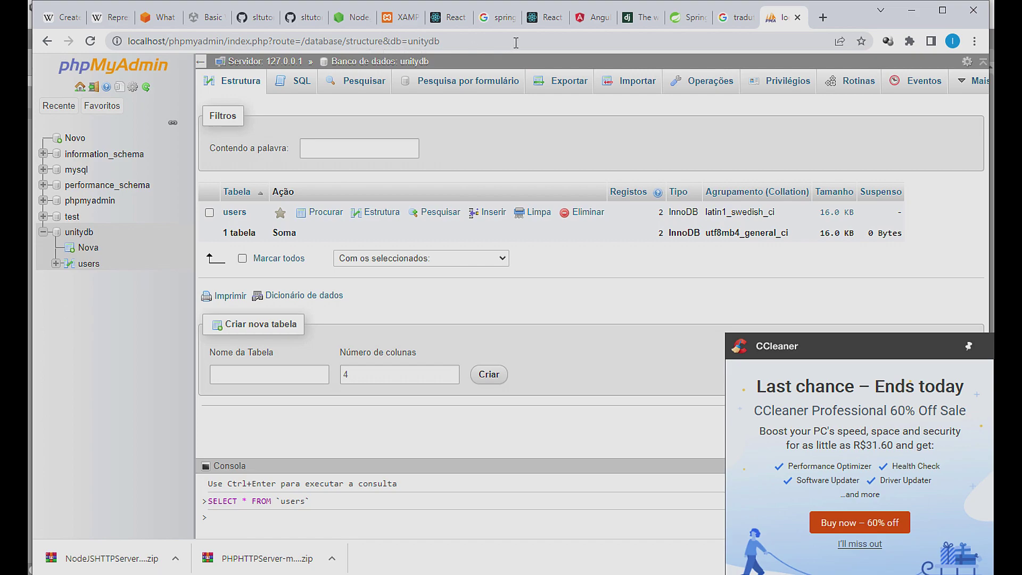
click(260, 20)
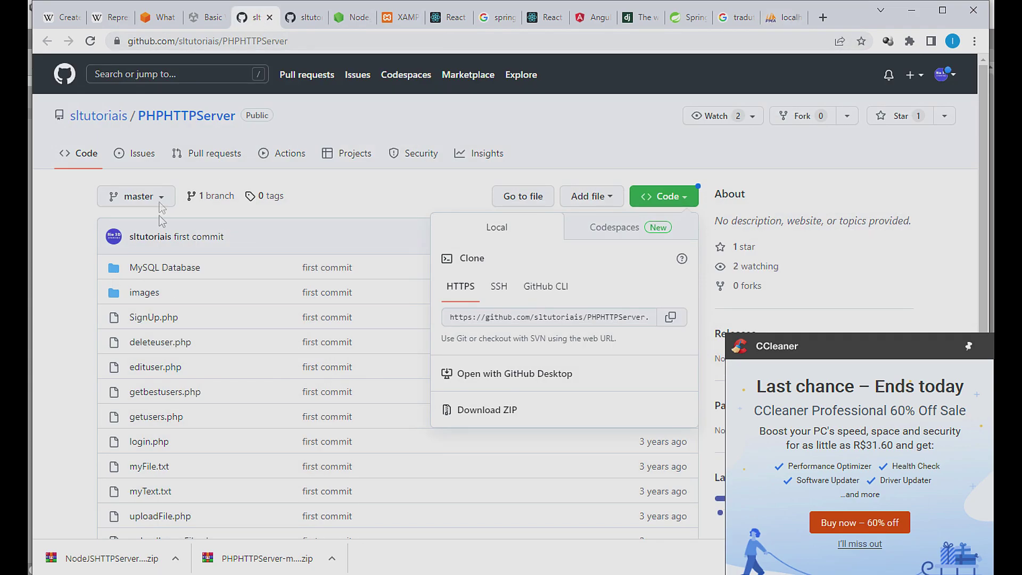
click(298, 20)
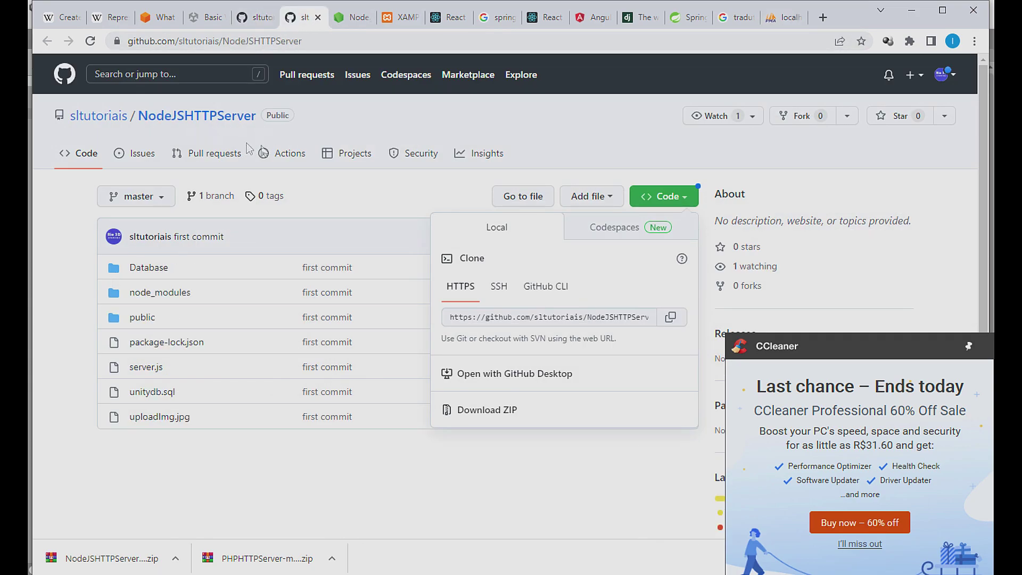
click(373, 574)
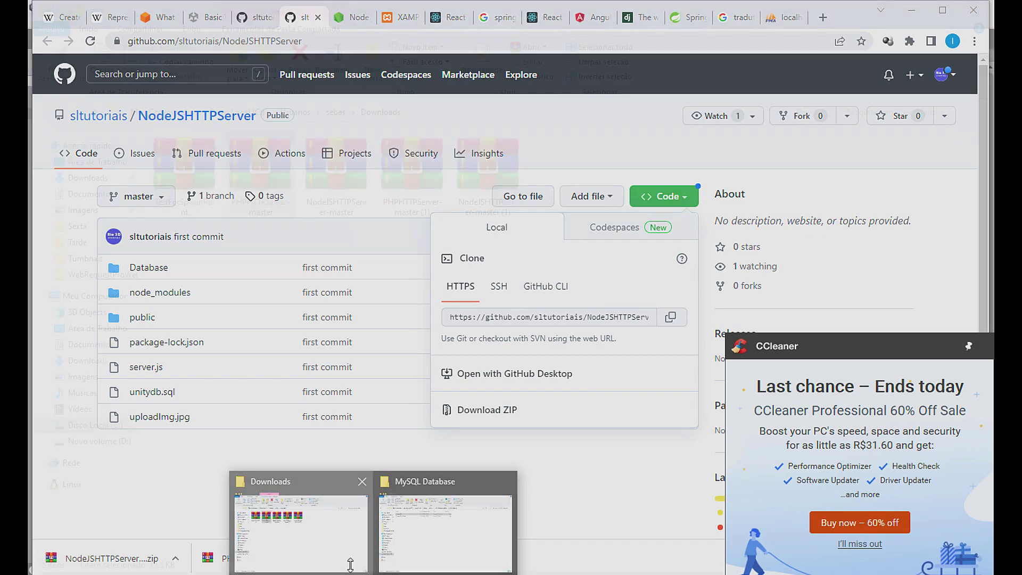
click(301, 522)
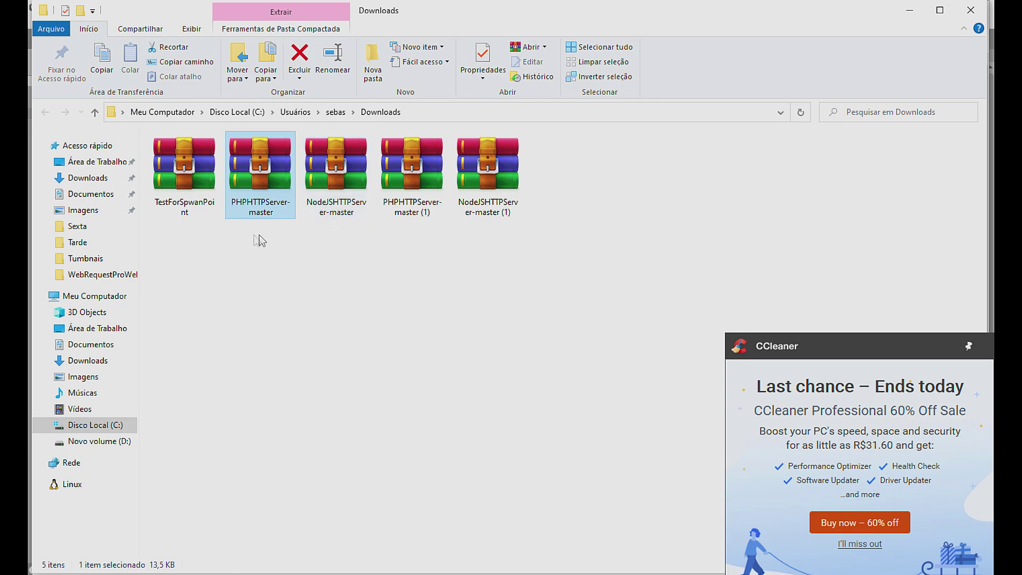
Step: Extract the NodeJSHTTPServer-master archive into its own folder
click(339, 216)
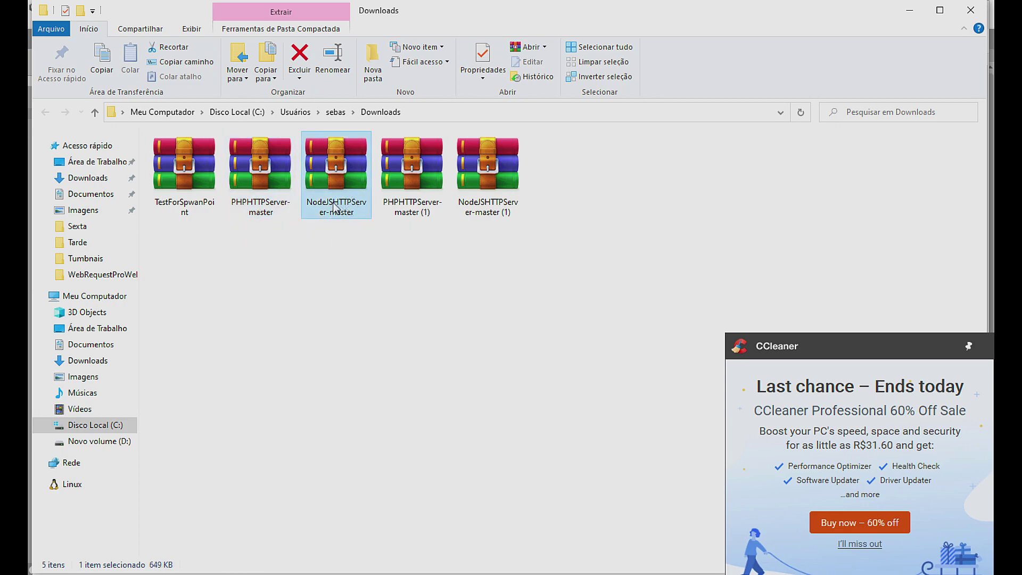
right_click(335, 205)
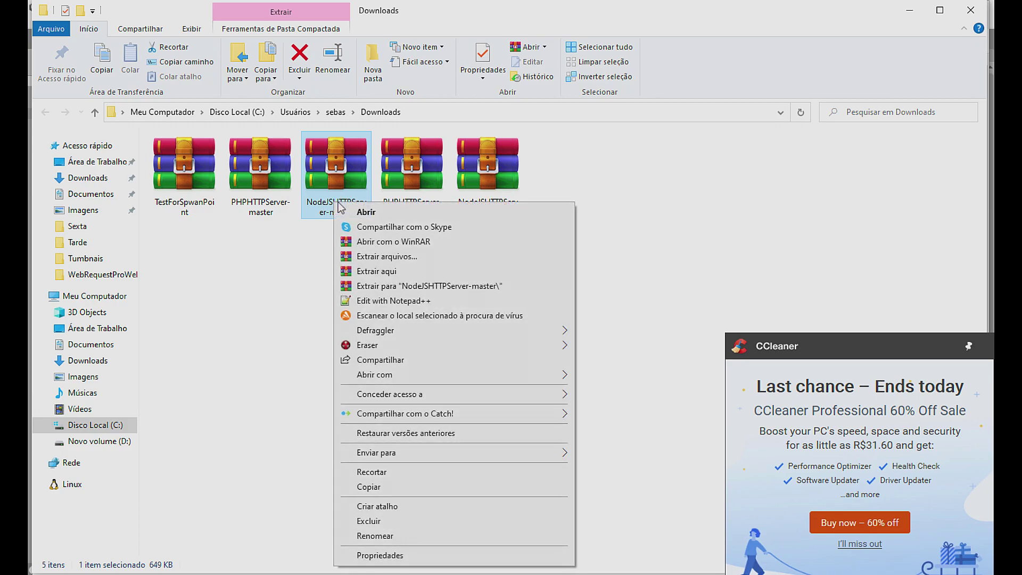
click(401, 287)
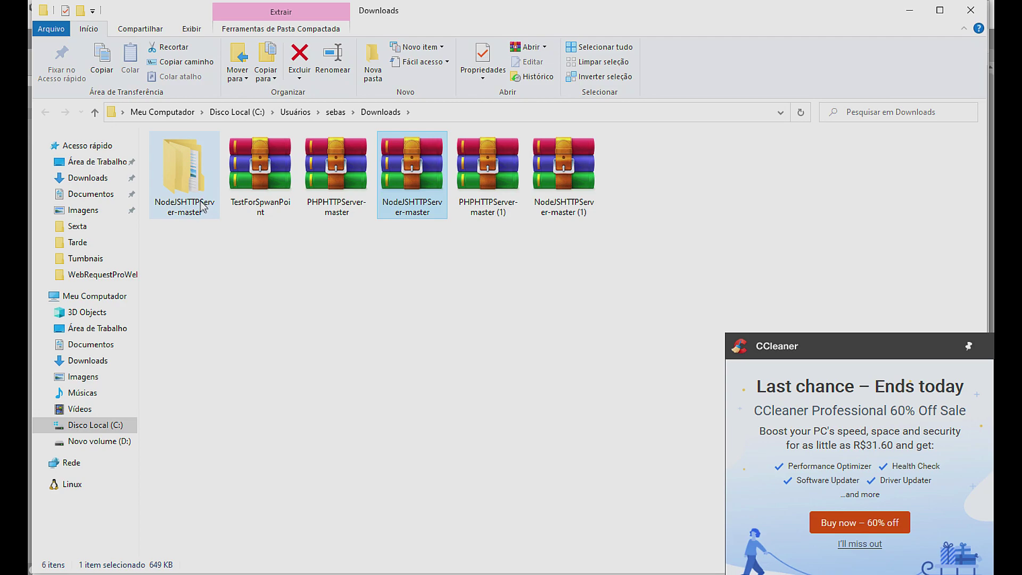
Step: Browse the project and its Database folder, then open server.js in Notepad++
double_click(202, 208)
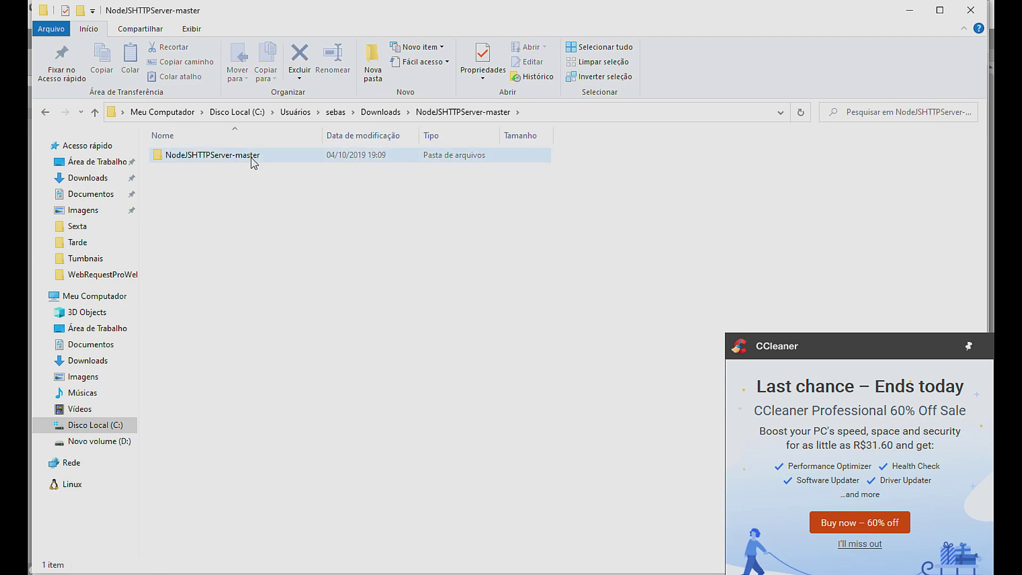
double_click(253, 161)
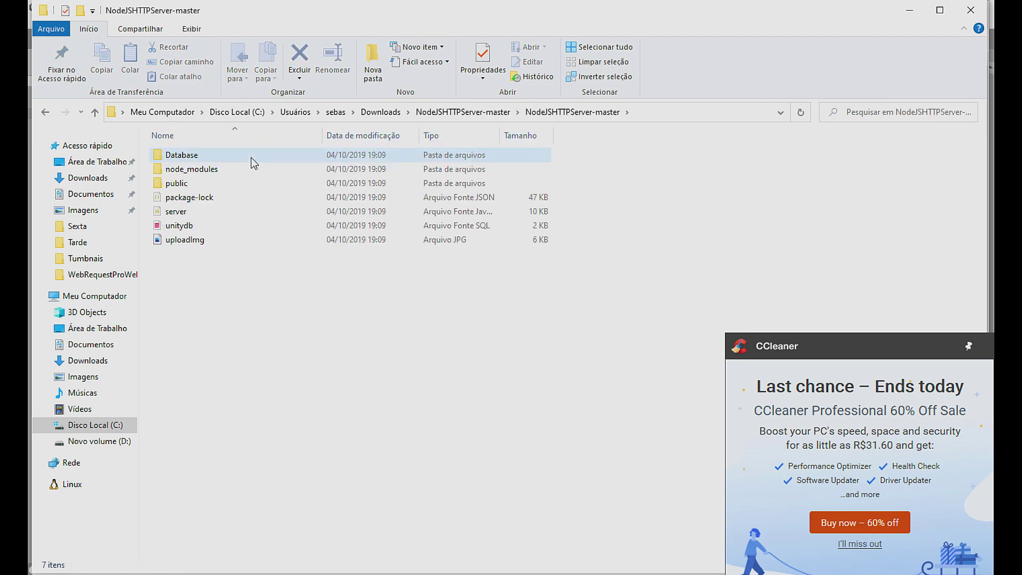
double_click(201, 156)
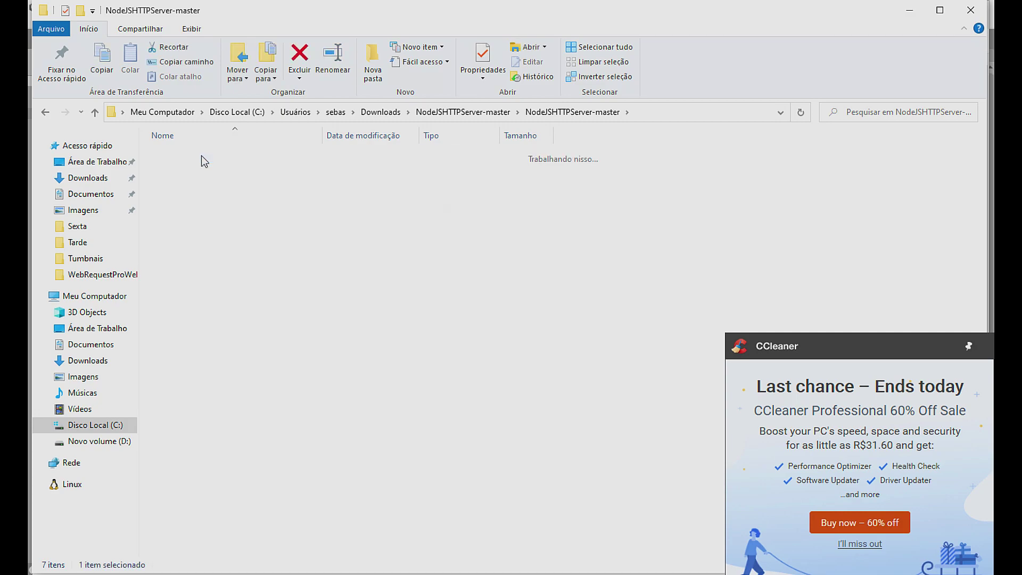
click(563, 115)
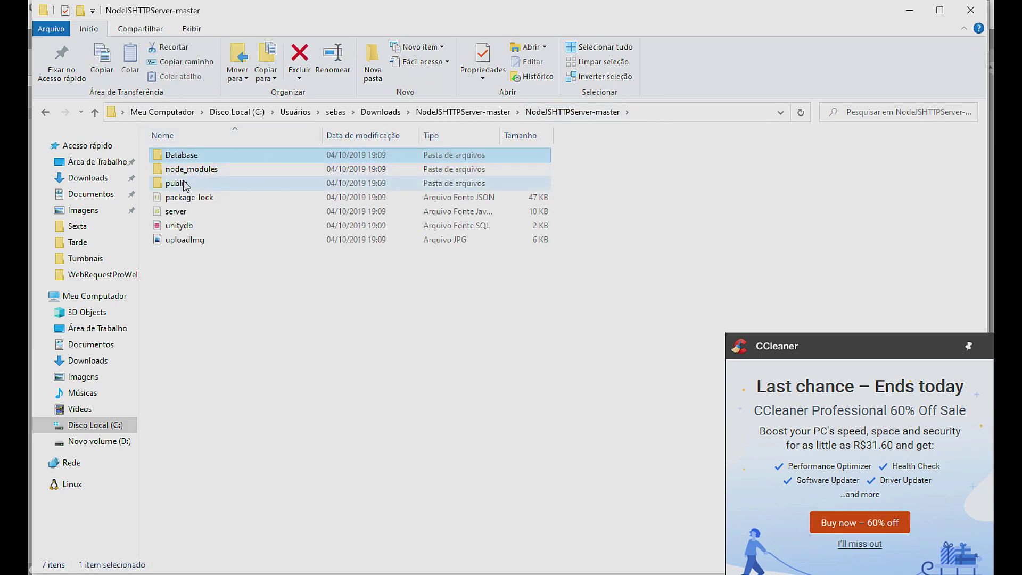
click(196, 212)
right_click(198, 212)
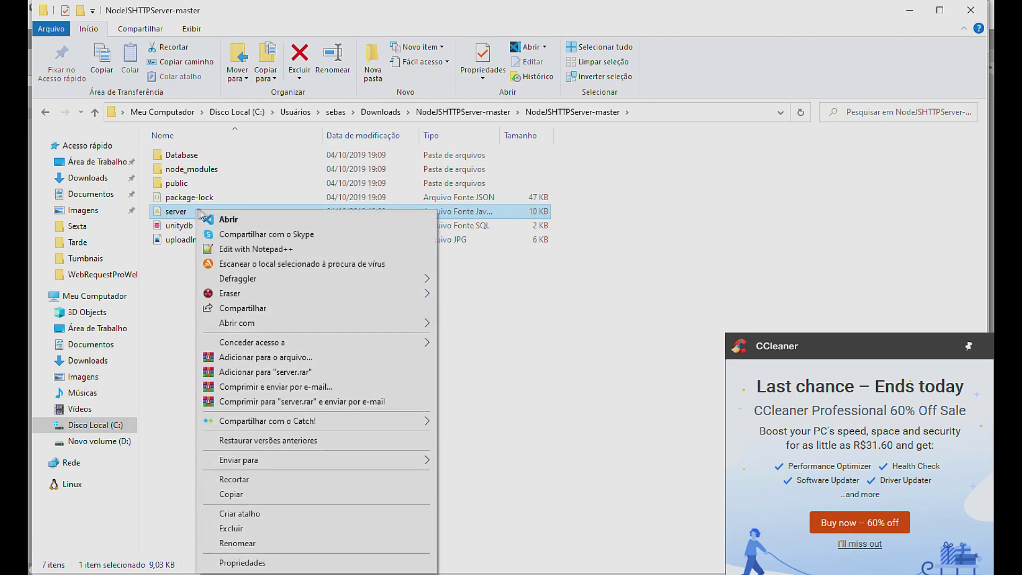
click(232, 249)
scroll(232, 241, down, 20)
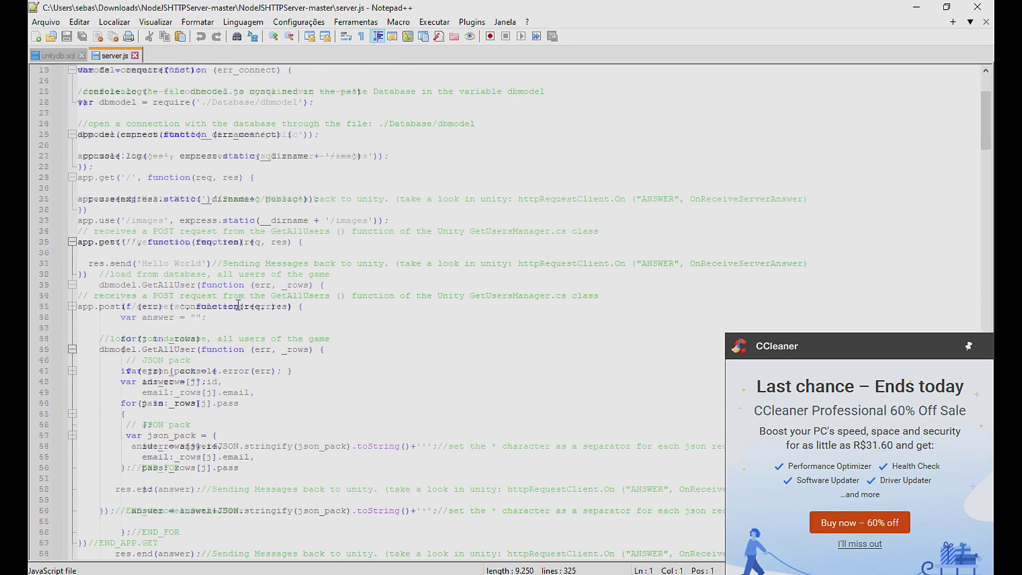
Step: Scroll to the /login route in server.js, mark its form.parse line, and minimize Notepad++
scroll(239, 314, down, 20)
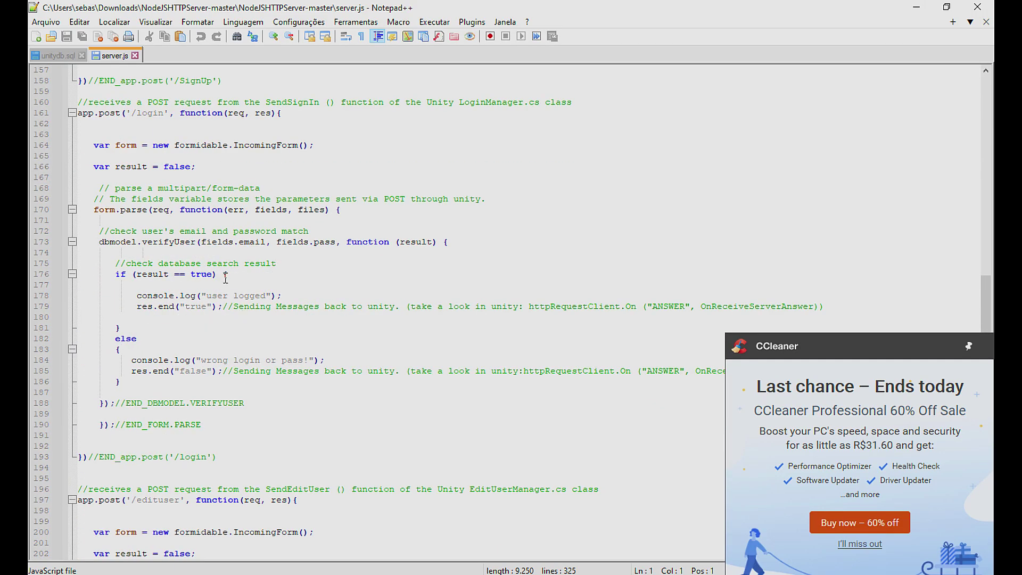
drag(93, 210, 174, 223)
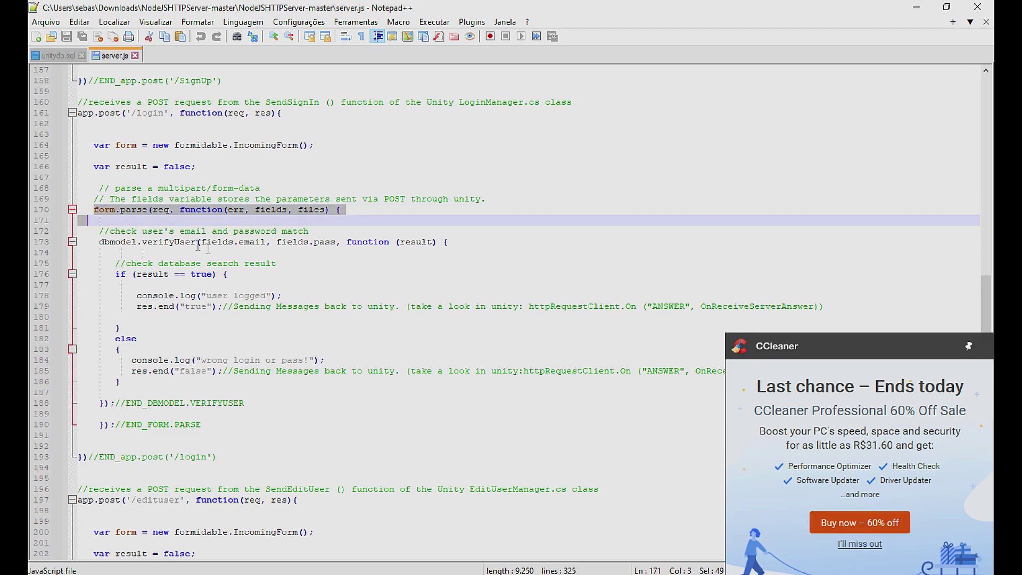
click(916, 7)
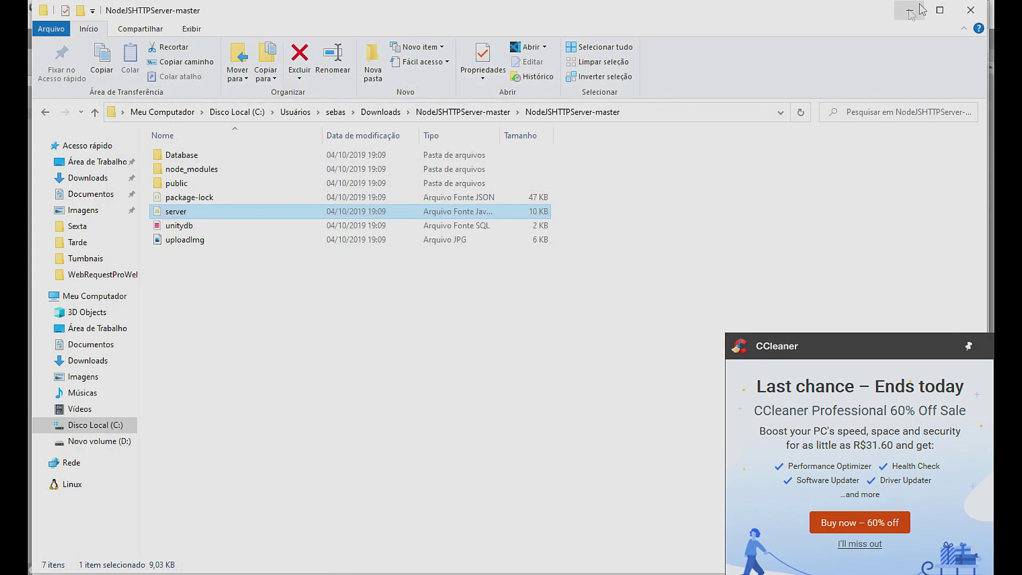
Step: Copy the project folder path from the address bar and launch Command Prompt
click(664, 117)
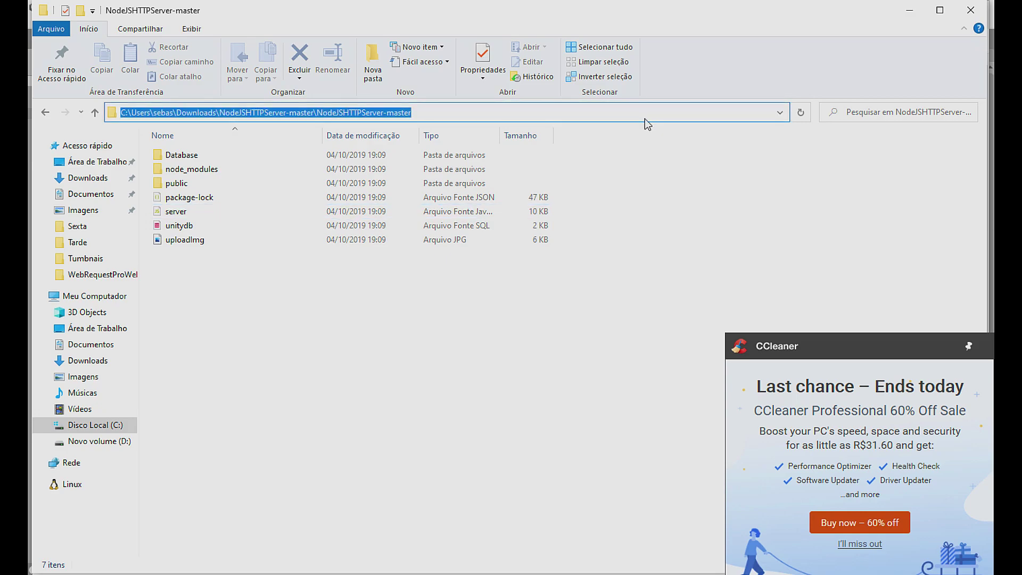
key(super+s)
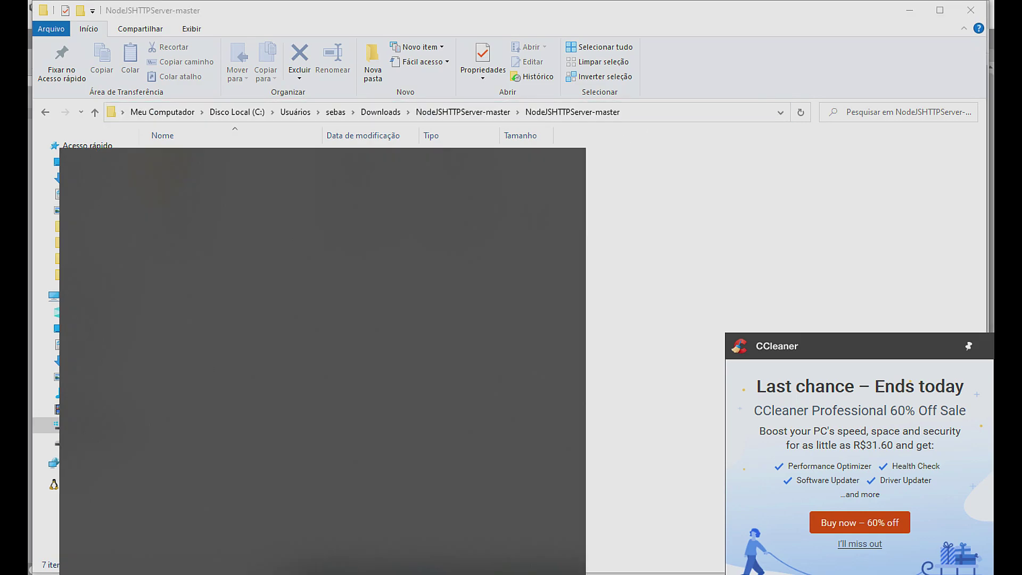
text(cmd)
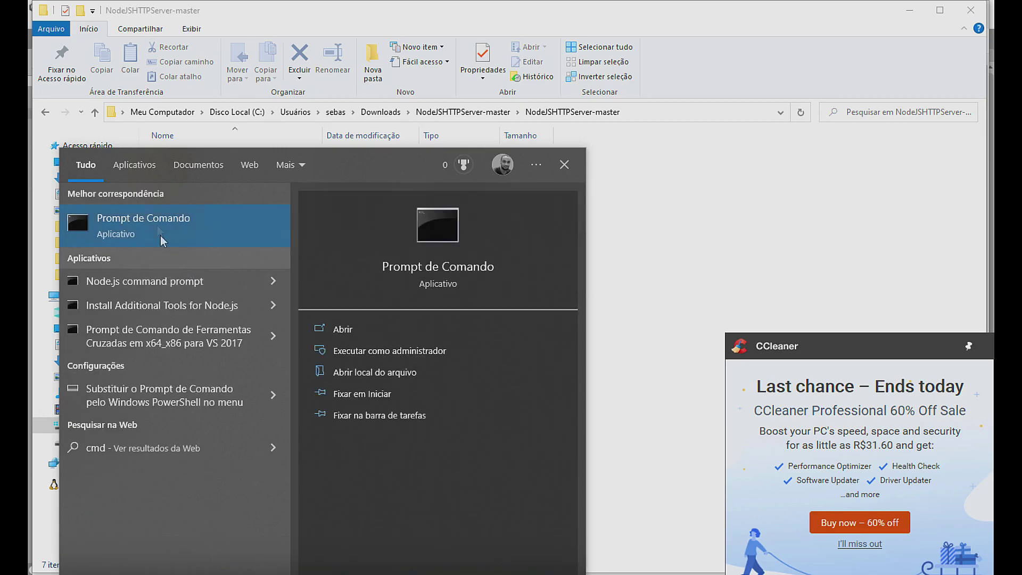
click(158, 230)
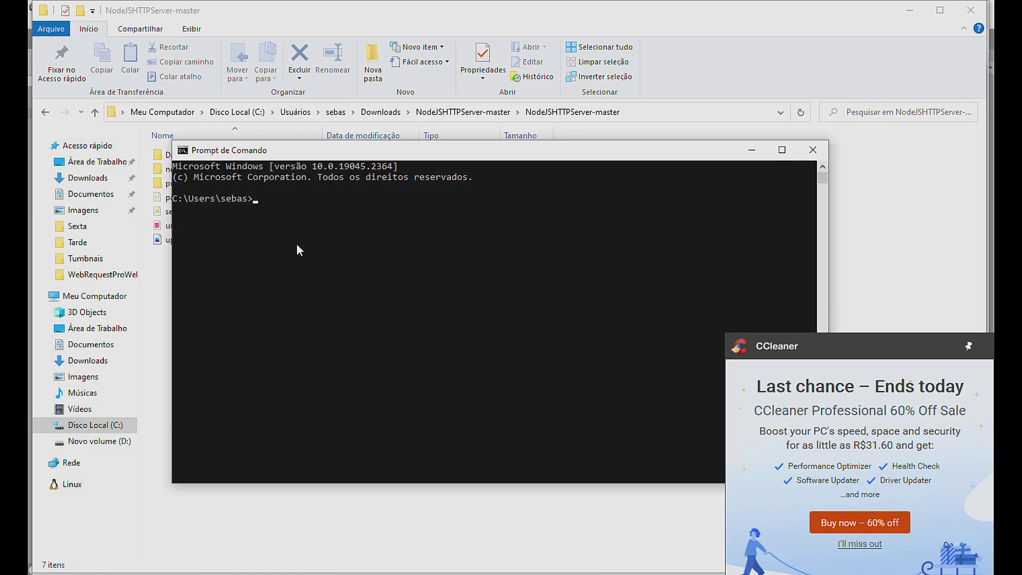
Step: Change into the pasted project folder and run 'node server', listening on port 3000
text(cd)
text(C:\Users\sebas\Downloads\NodeJSHTTPServer-master\NodeJSHTTPServer-master)
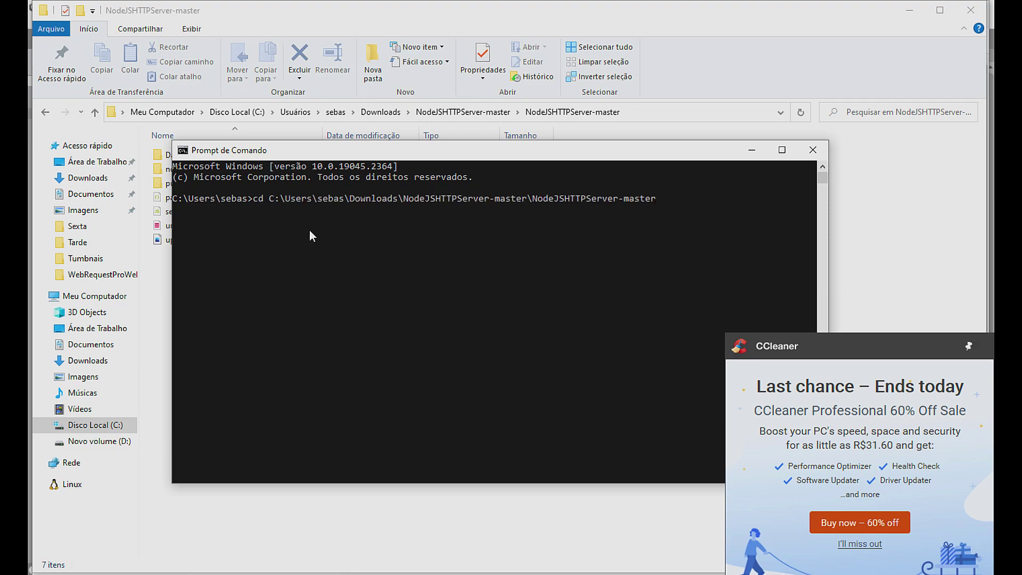
key(Return)
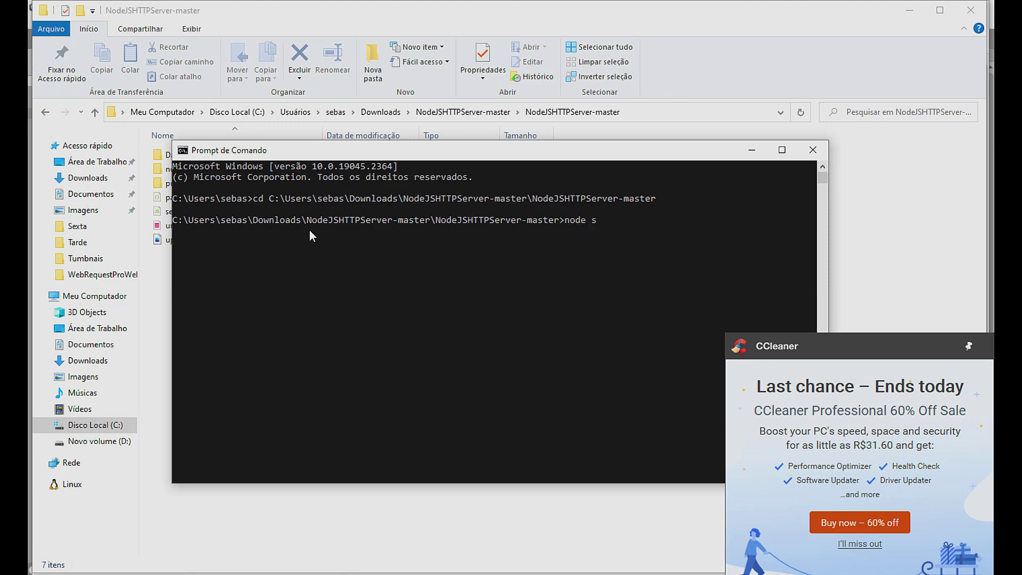
text(node server)
click(813, 150)
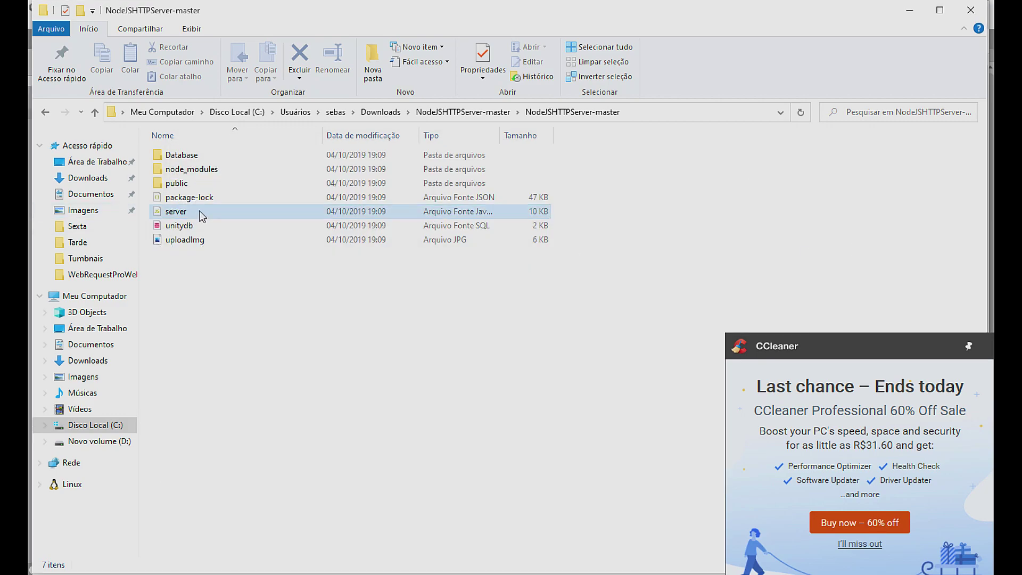
key(alt+Tab)
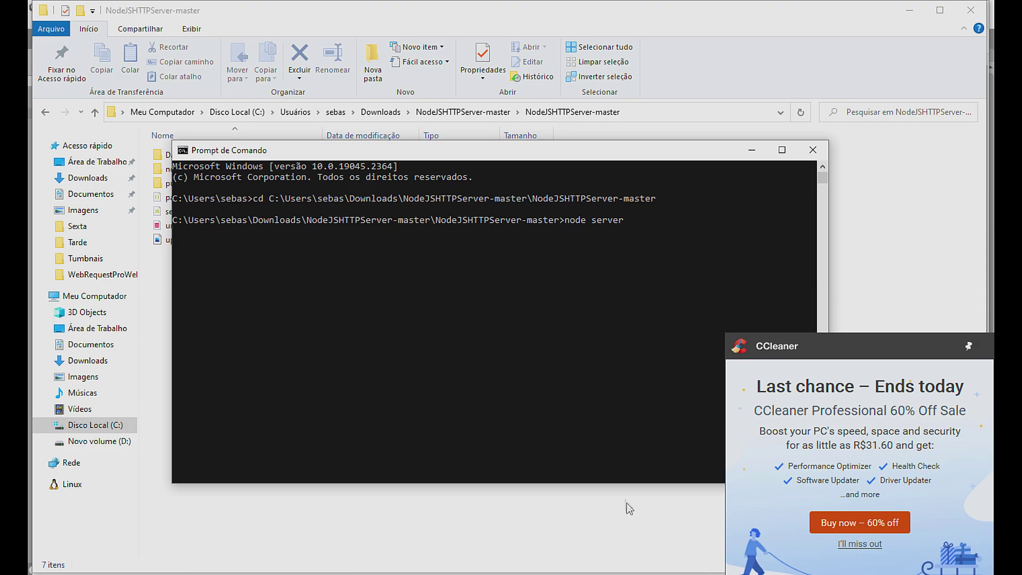
key(Return)
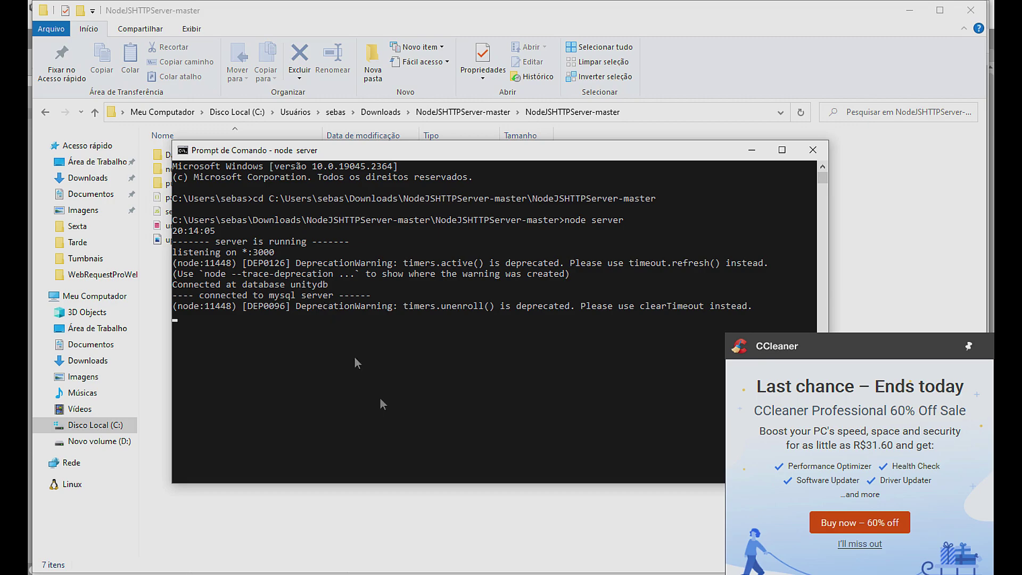
key(alt+Tab)
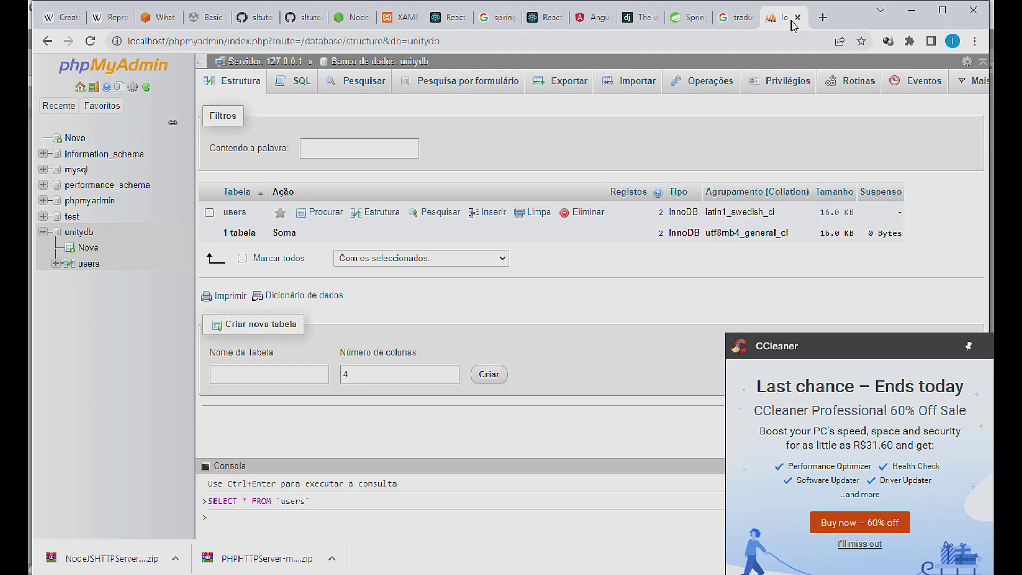
Step: Browse the two registered users in phpMyAdmin's users table, then return to Unity
click(785, 18)
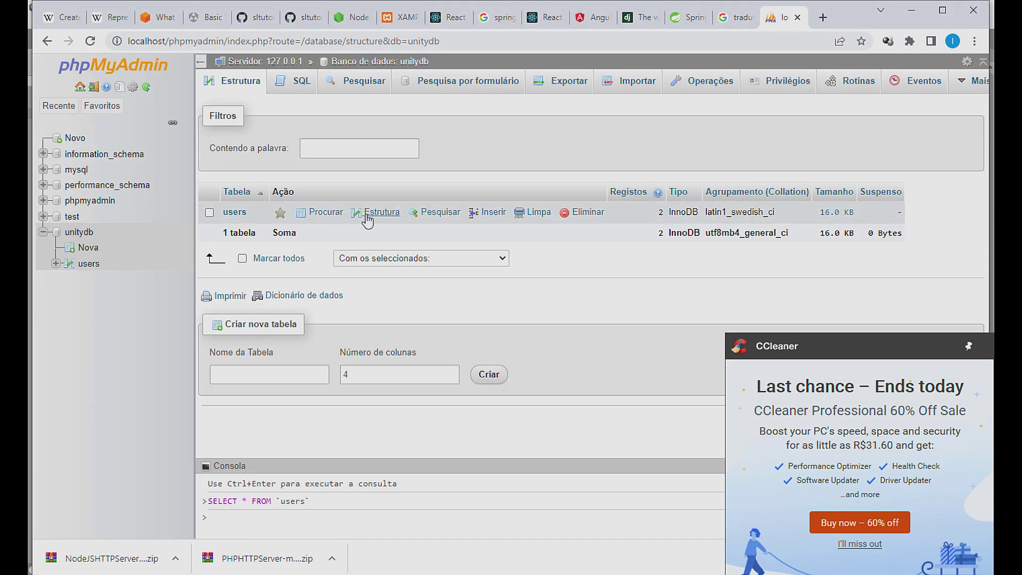
click(242, 212)
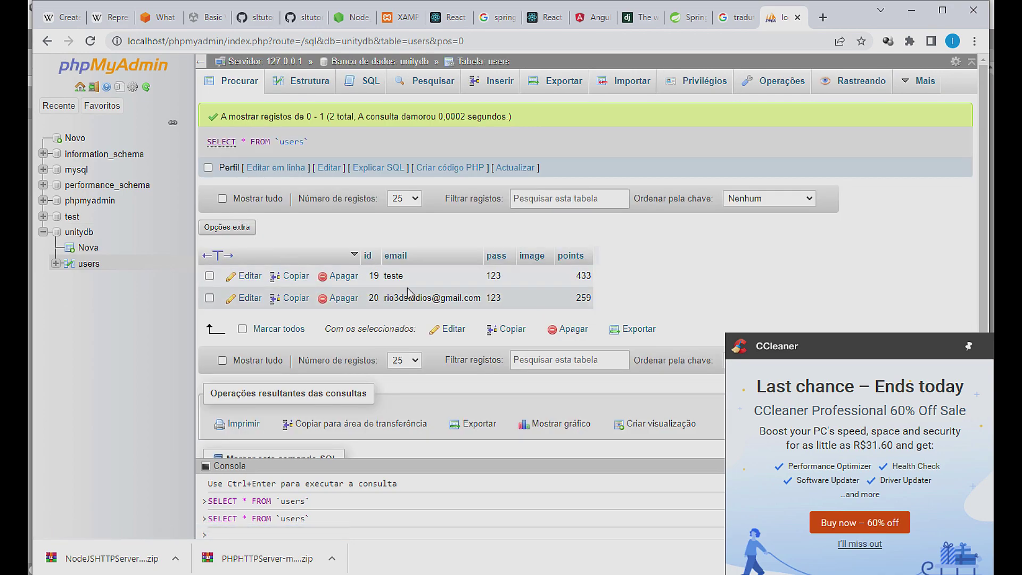
drag(385, 302, 469, 313)
click(469, 314)
click(912, 10)
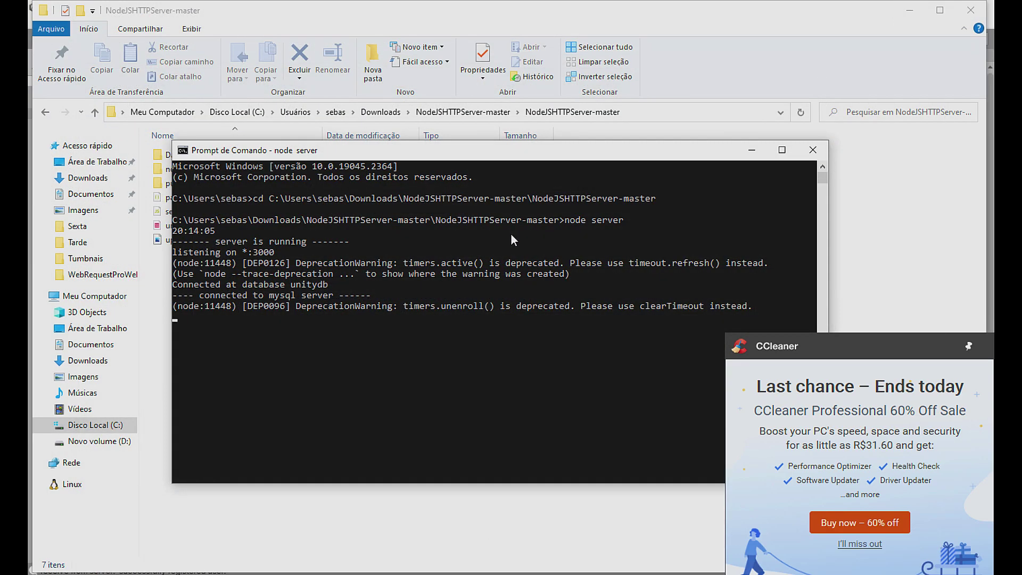
key(alt+Tab)
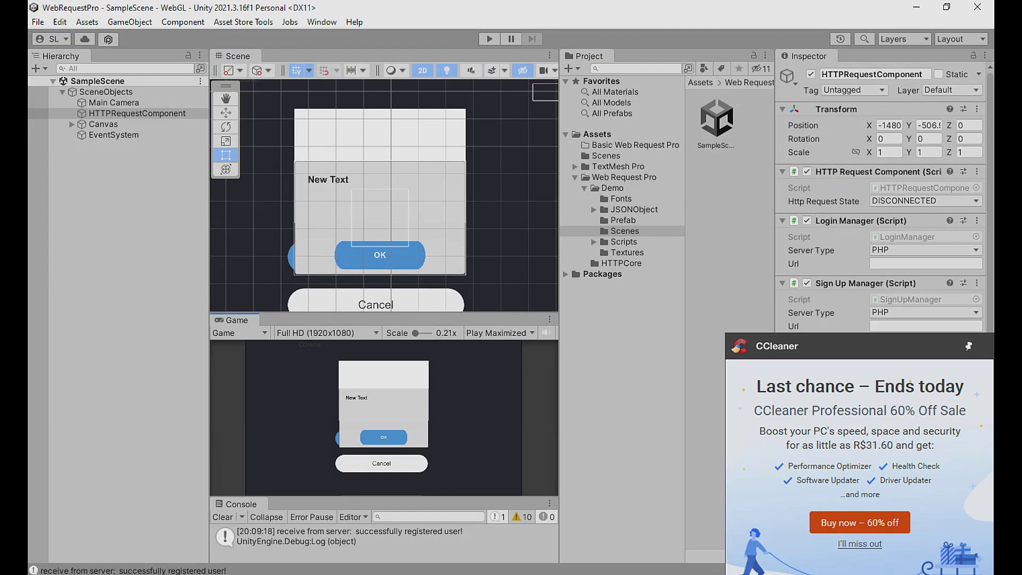
Step: Set Login, Sign Up, Get Users, Edit User and Delete User managers' Server Type to NODEJS
click(854, 545)
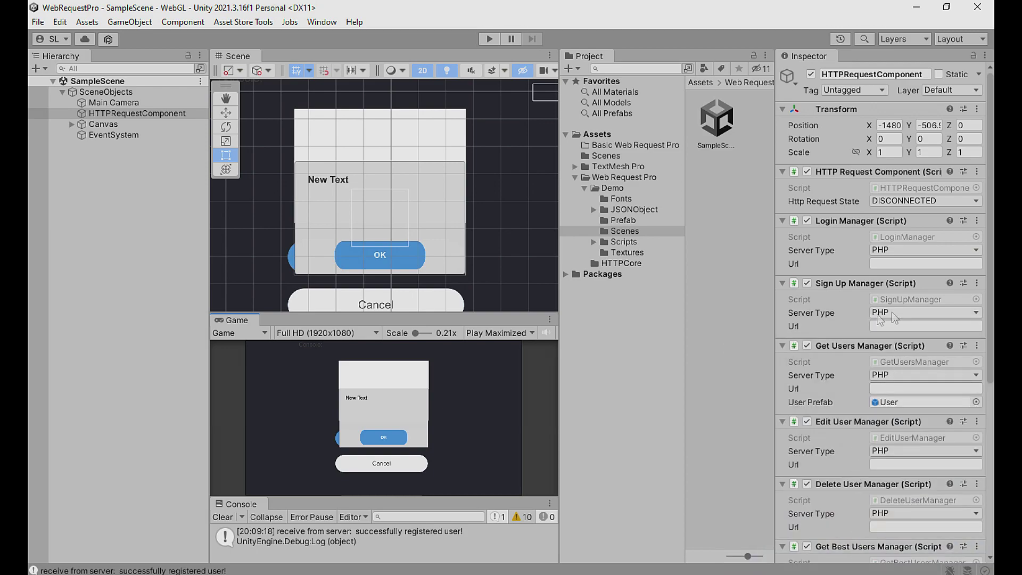
click(894, 251)
click(913, 277)
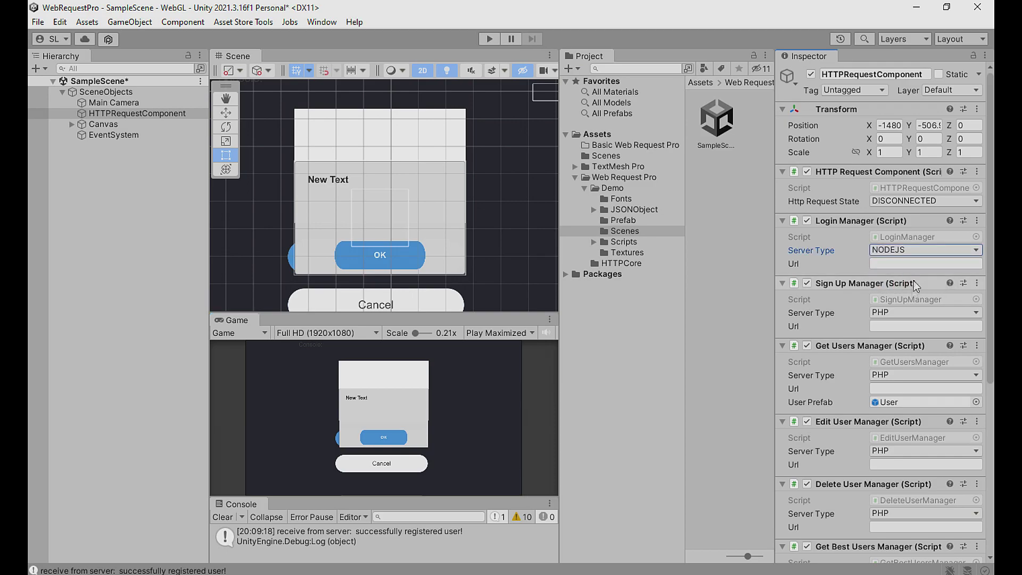
click(899, 313)
click(913, 338)
click(904, 376)
click(905, 403)
click(900, 451)
click(900, 468)
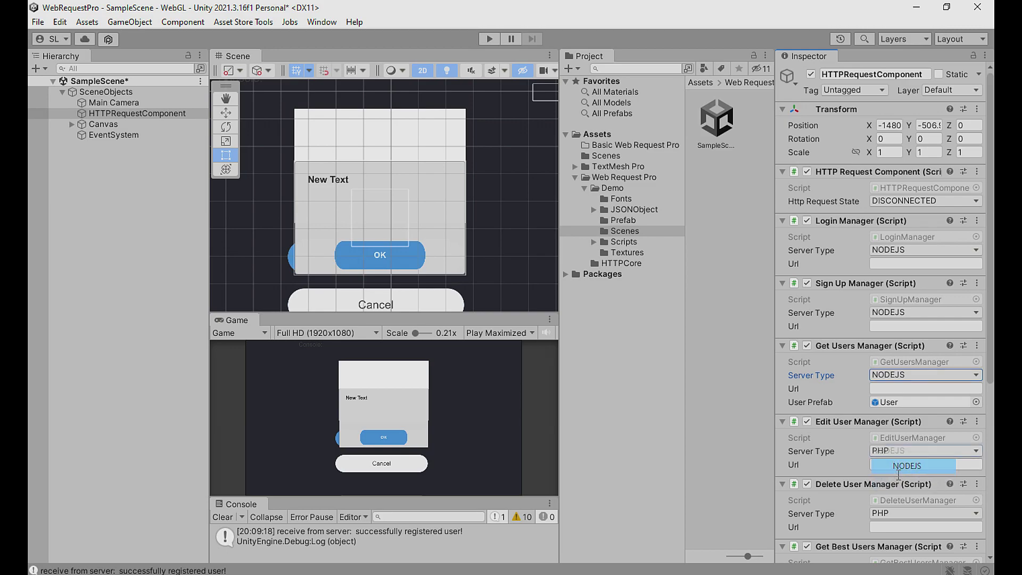
scroll(899, 474, down, 3)
click(887, 457)
Step: Switch Get Best Users, Upload Img and Download Img managers to NODEJS, keeping Upload File on PHP
scroll(899, 442, down, 3)
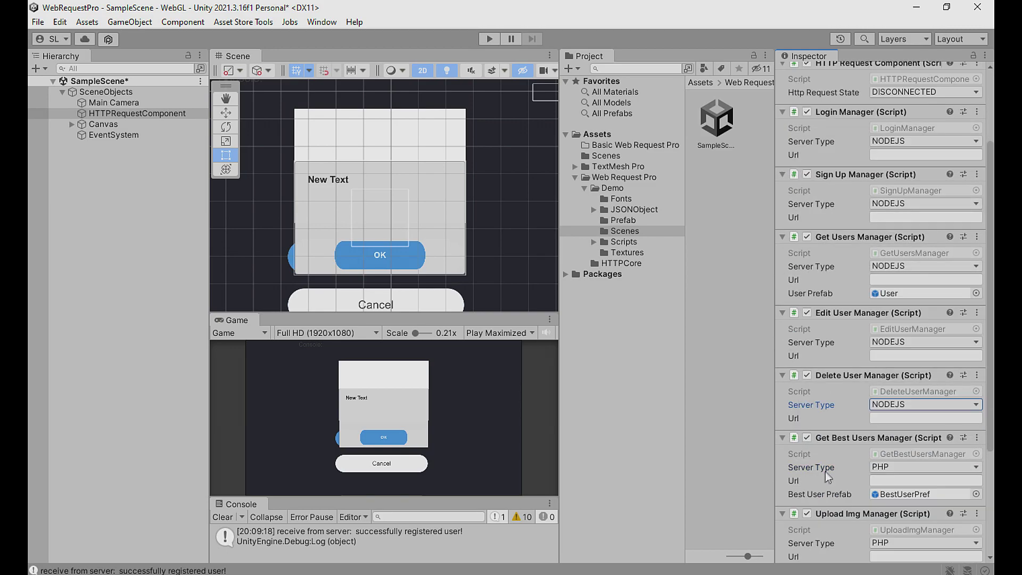
click(912, 433)
click(905, 446)
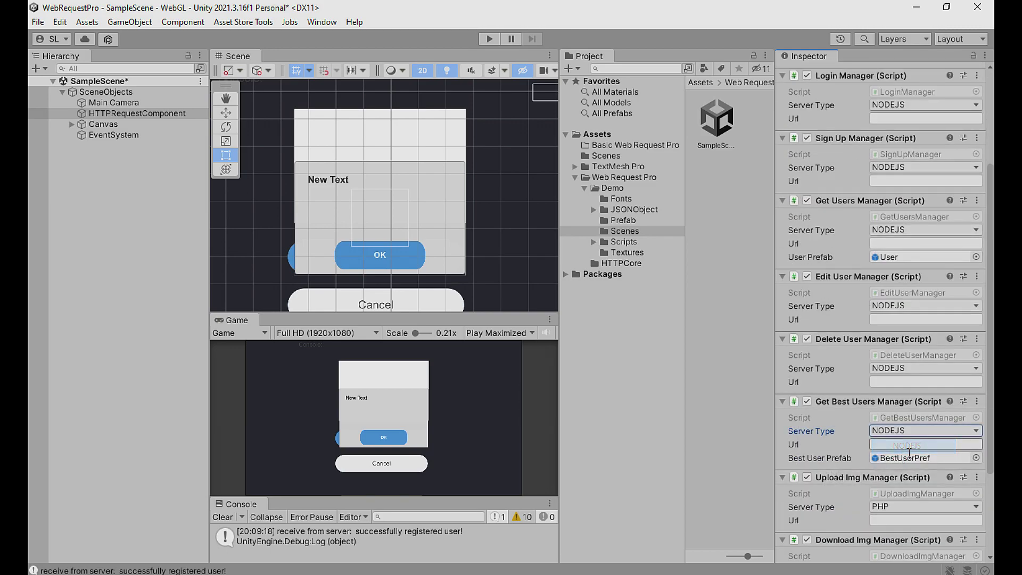
click(902, 506)
click(934, 520)
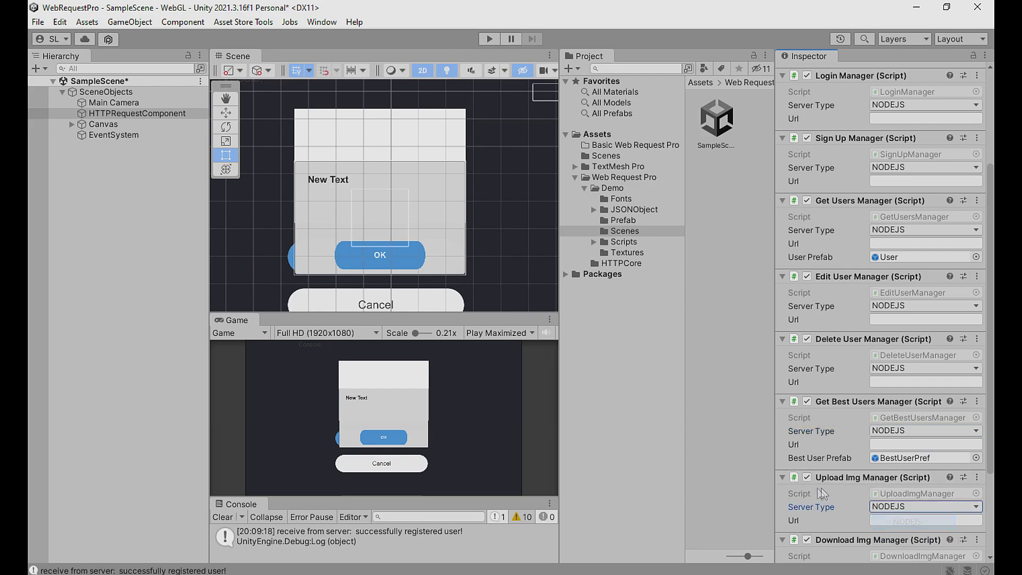
scroll(867, 499, down, 4)
click(915, 523)
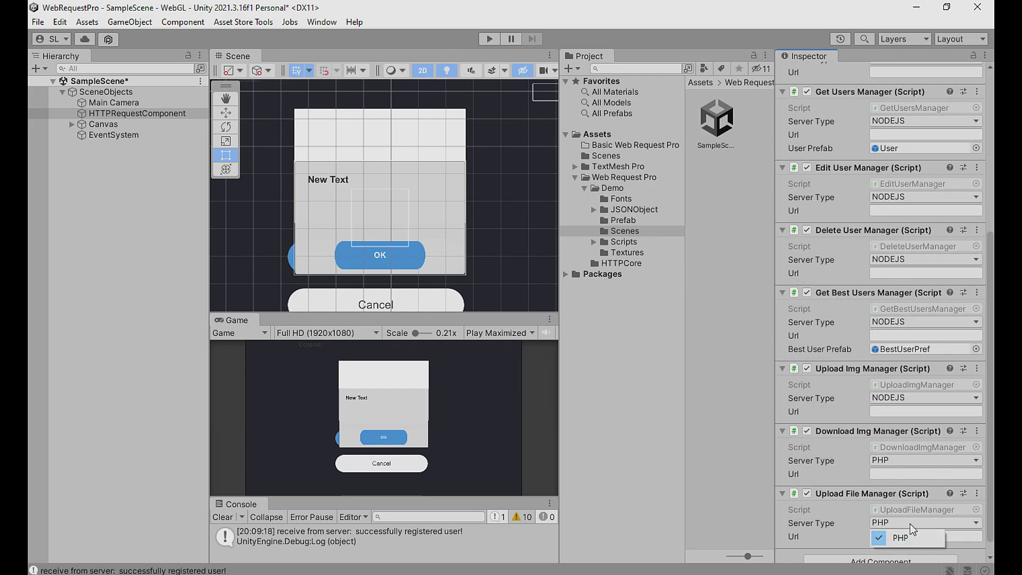
click(913, 537)
click(914, 524)
click(914, 461)
click(914, 461)
click(899, 471)
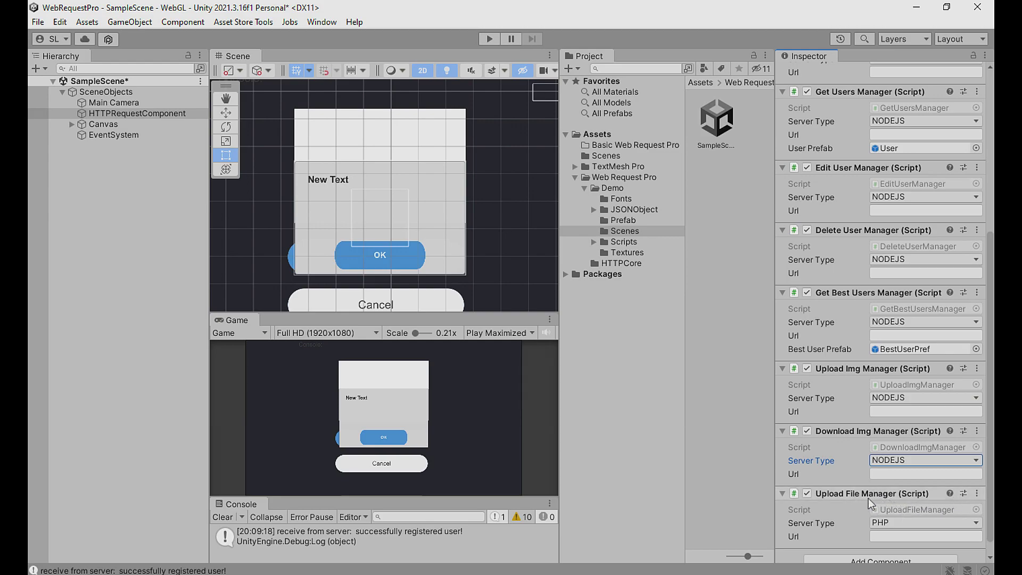
Step: Run the demo, sign in with the account e-mail and password, then view phpMyAdmin's users table
click(489, 40)
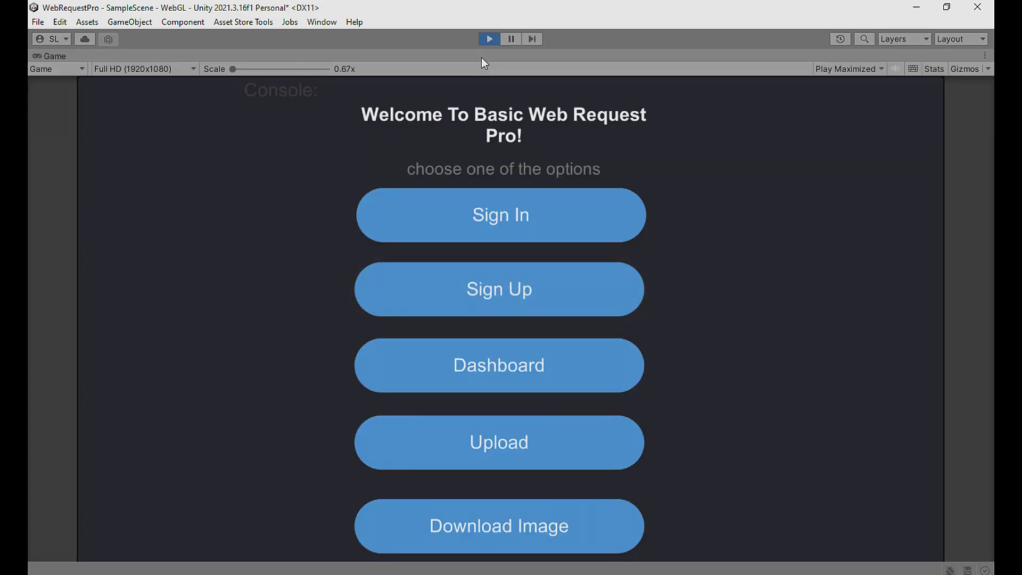
click(521, 224)
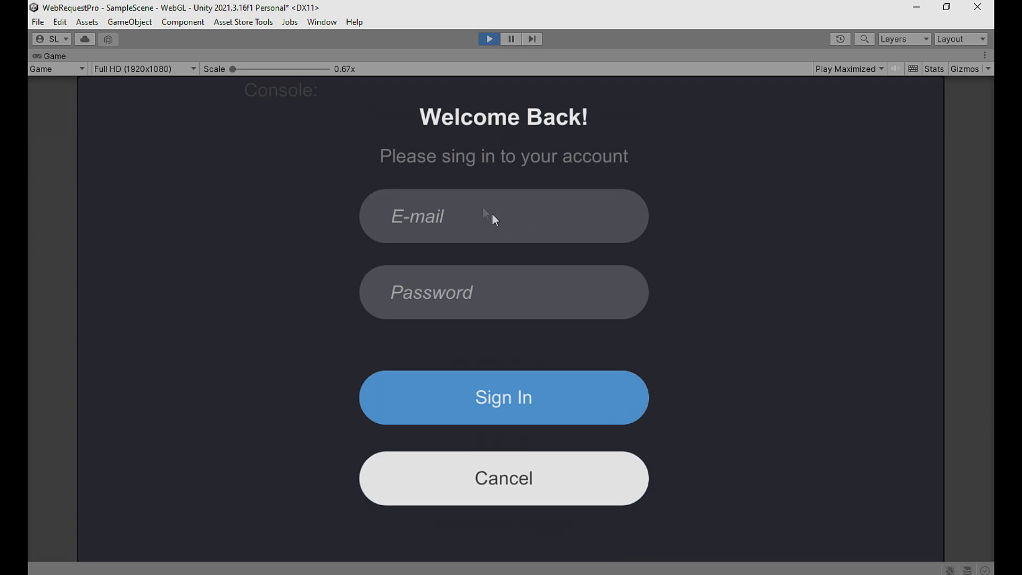
click(442, 217)
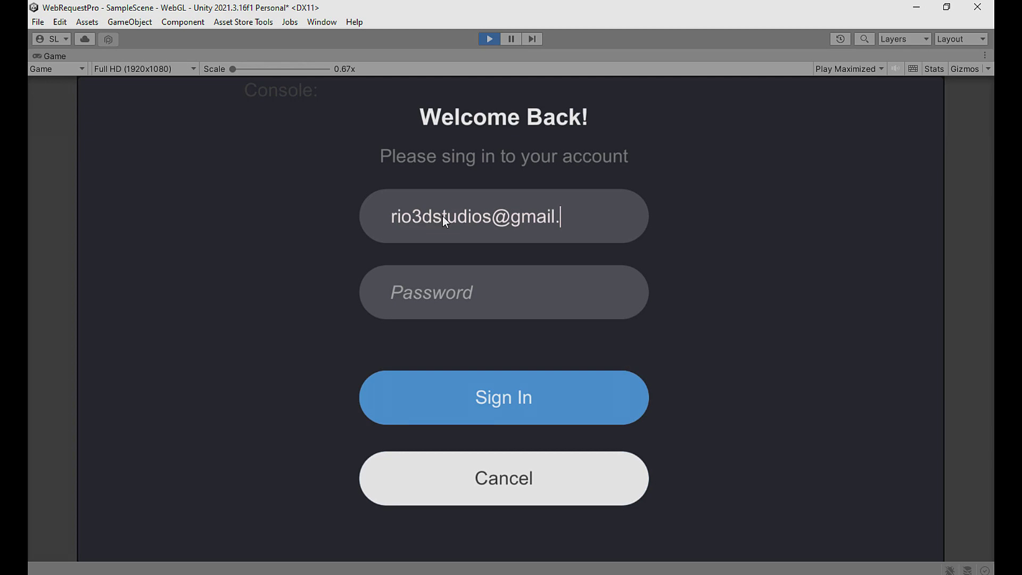
click(435, 300)
text(**)
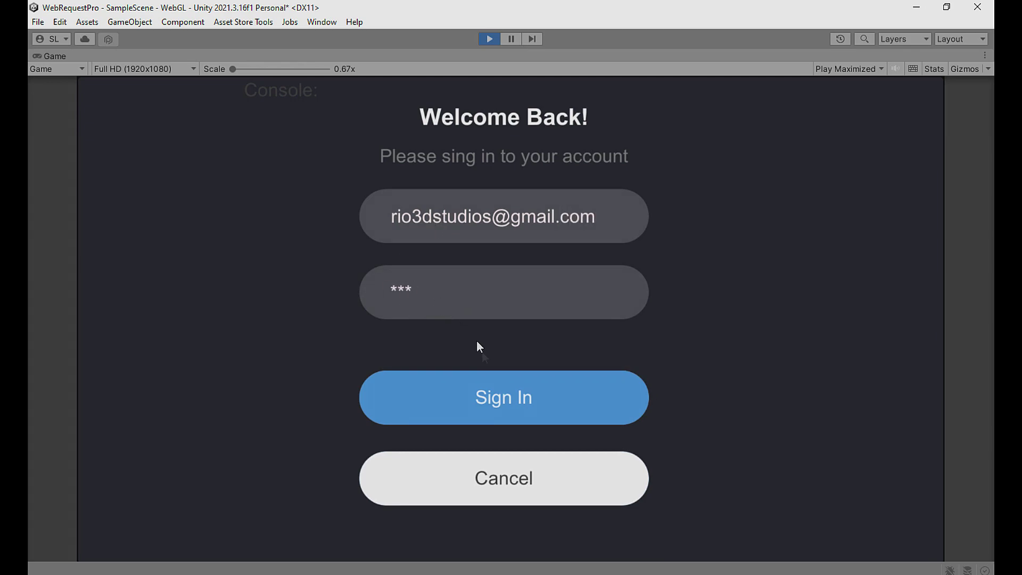
click(502, 412)
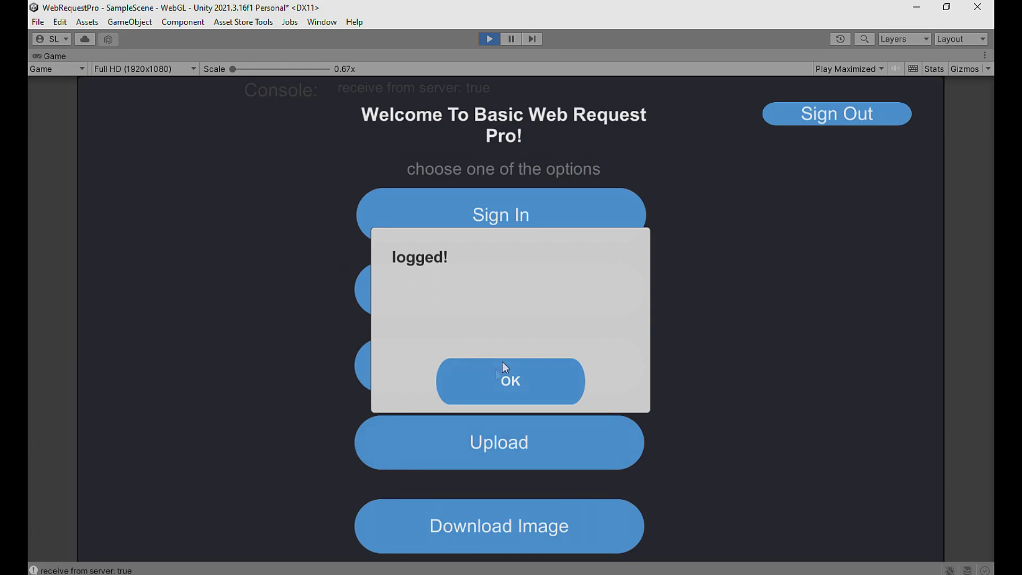
key(alt+Tab)
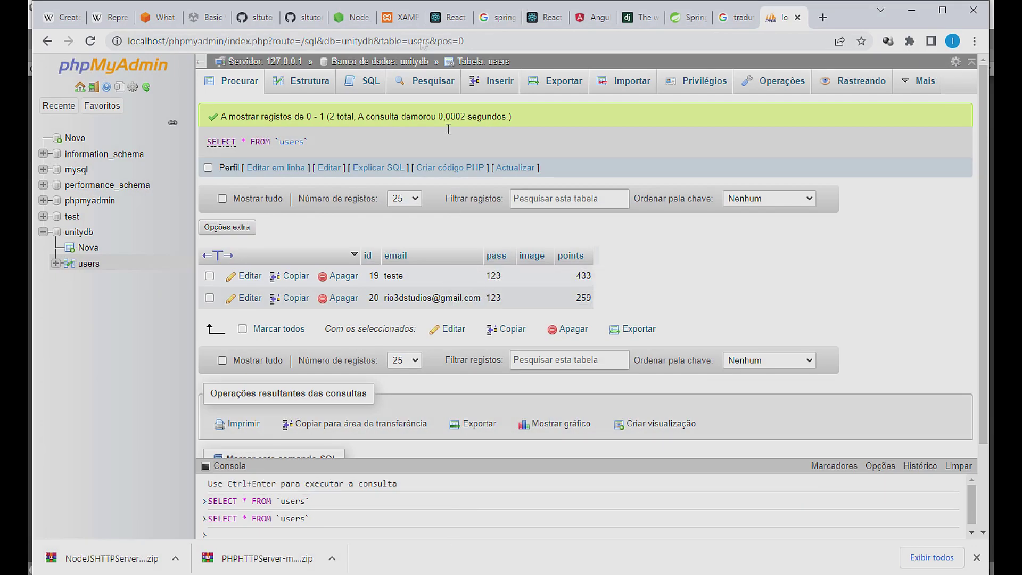
Step: Back in Unity, dismiss the logged! message and open the dashboard's All Users list
drag(384, 300, 460, 299)
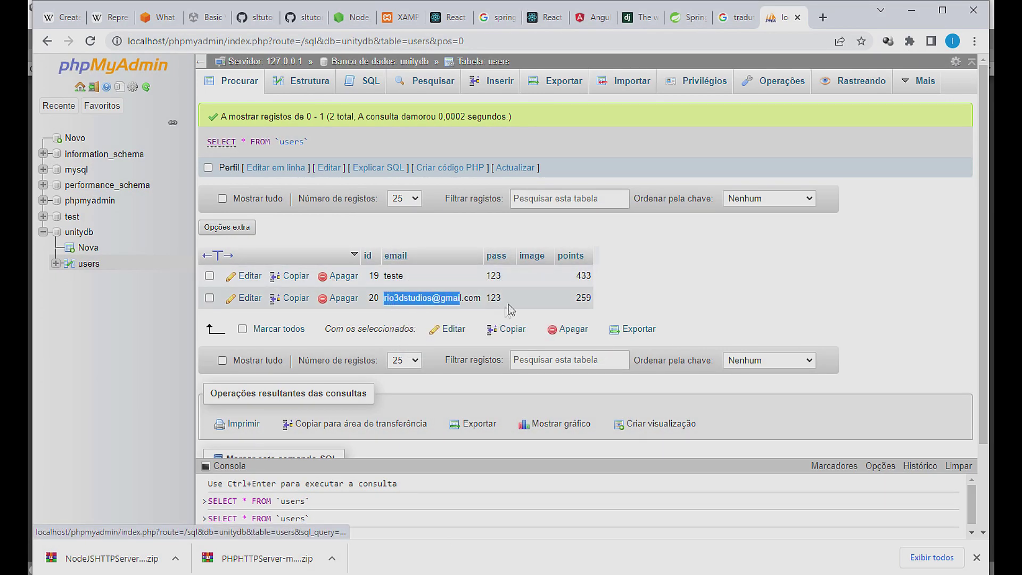
click(912, 12)
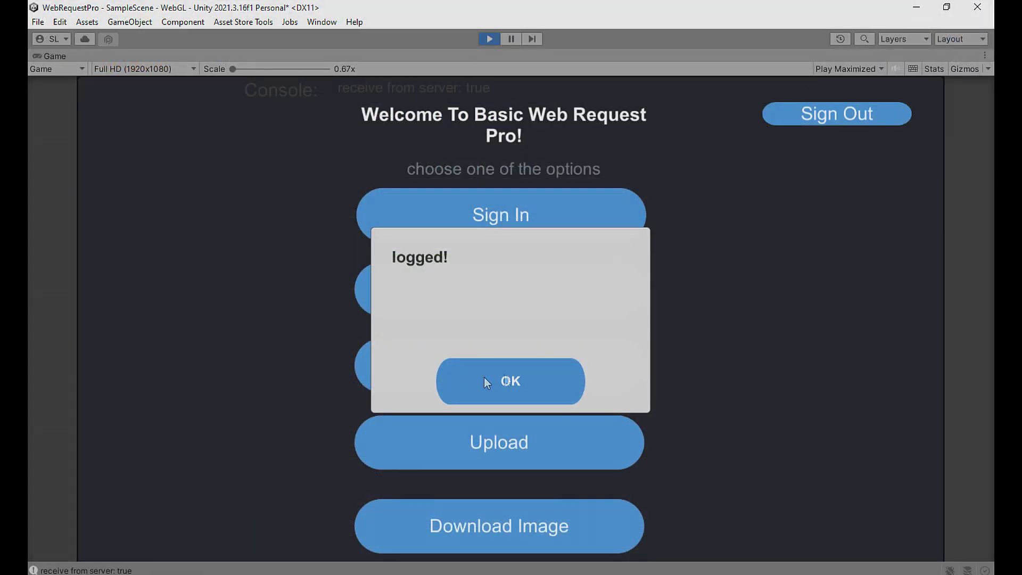
click(531, 380)
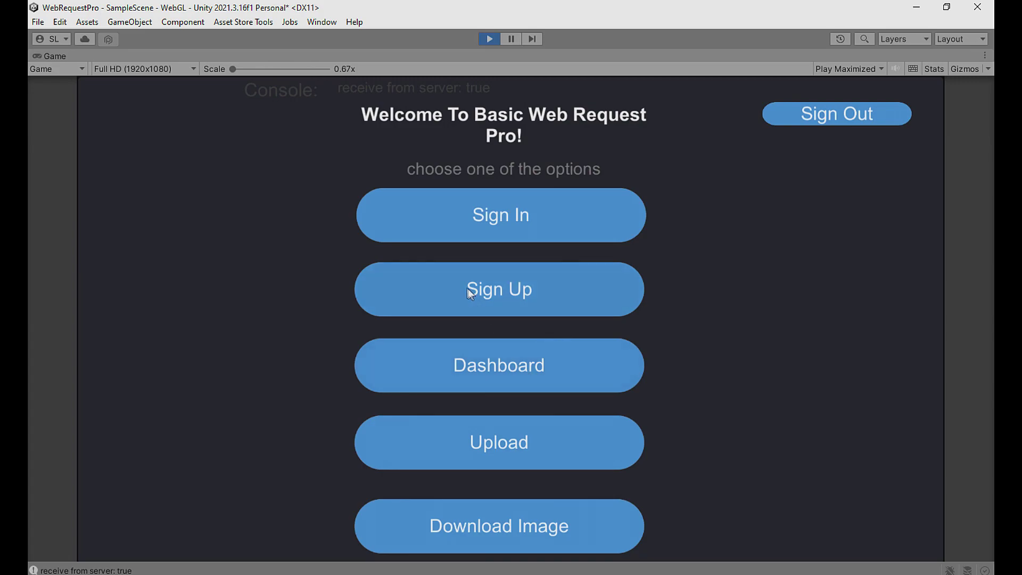
click(510, 370)
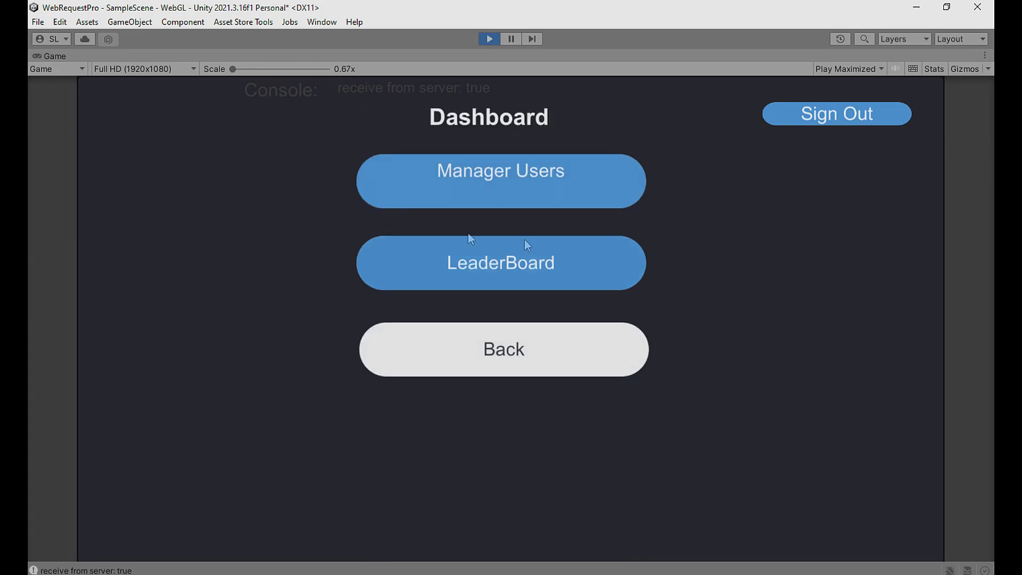
click(526, 178)
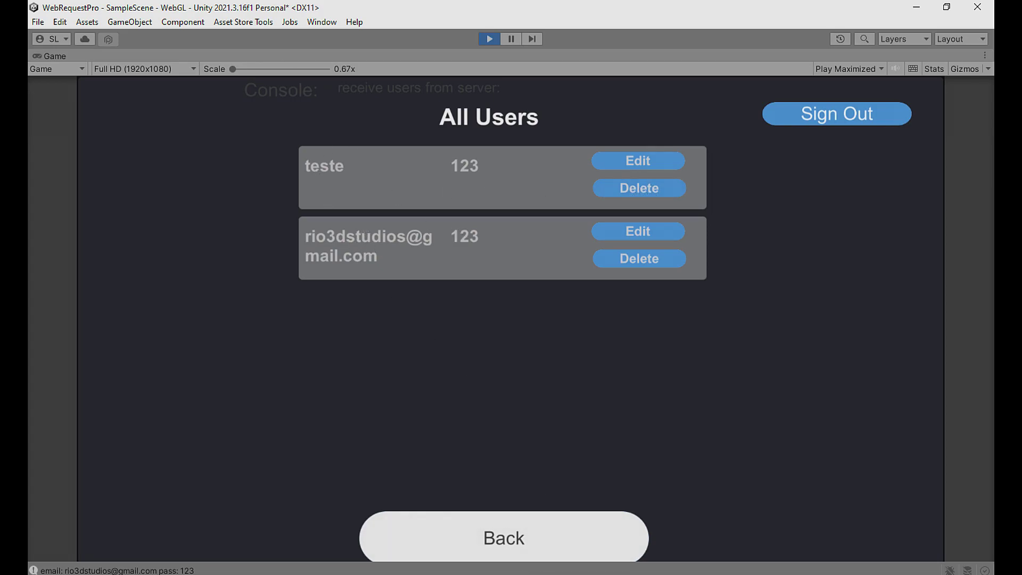
Step: Delete the first user and reload phpMyAdmin to confirm only one row remains
key(alt+Tab)
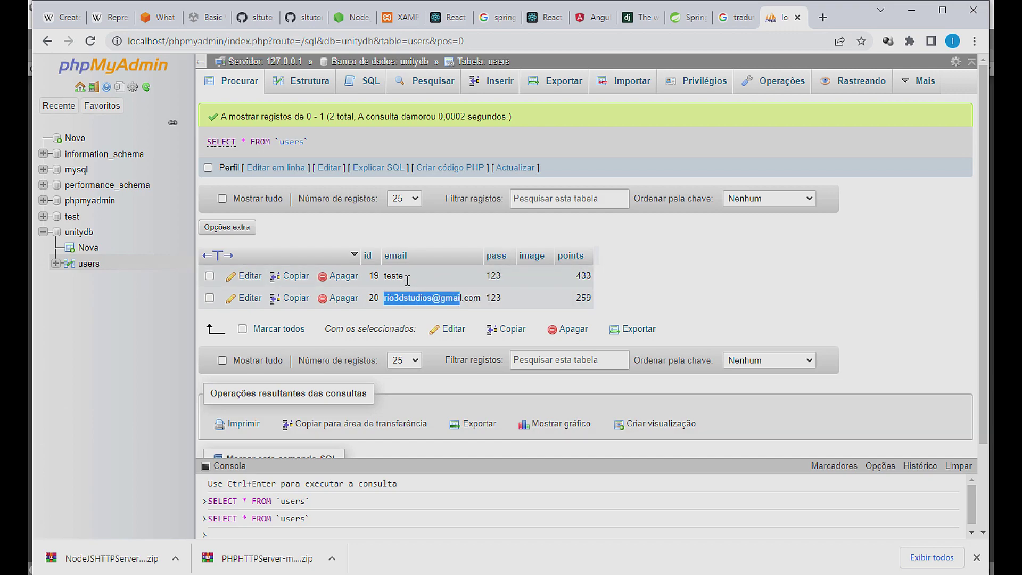
click(911, 10)
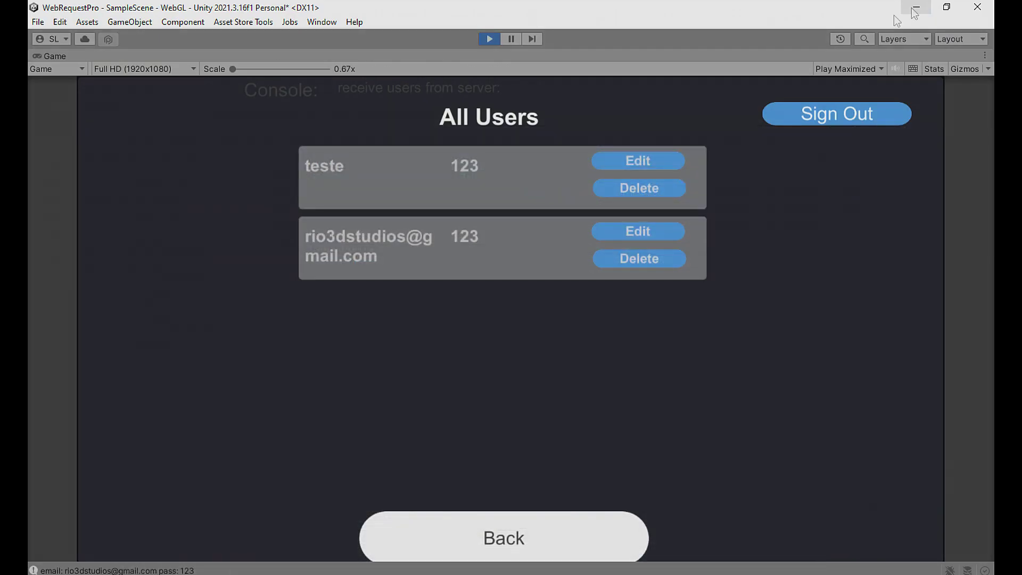
click(642, 190)
click(521, 394)
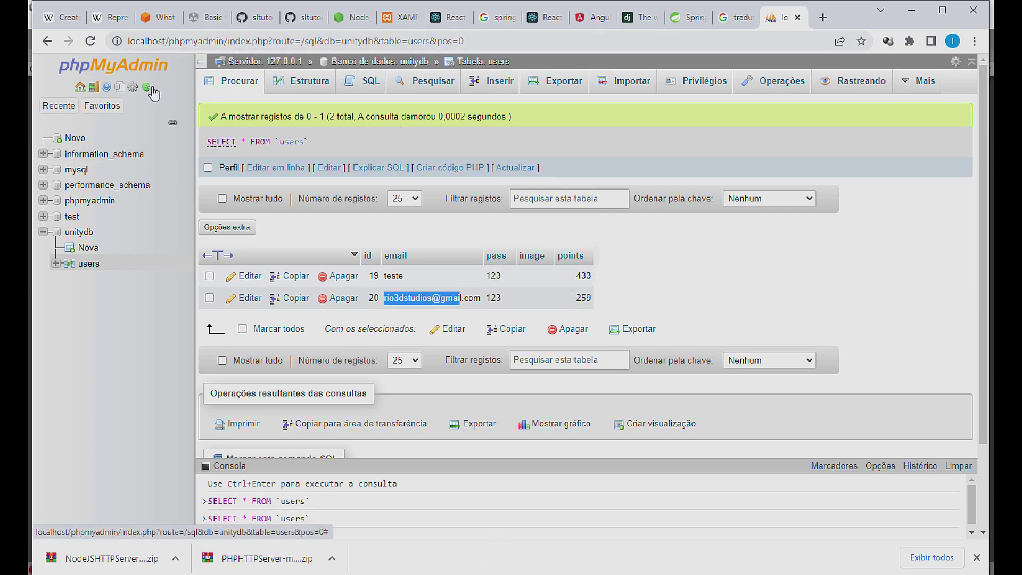
click(90, 41)
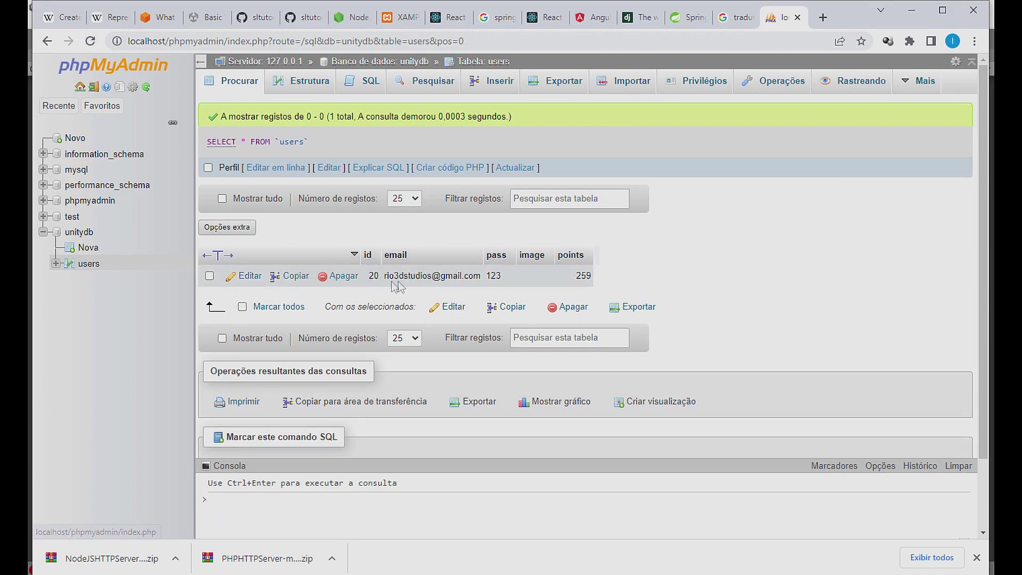
click(615, 568)
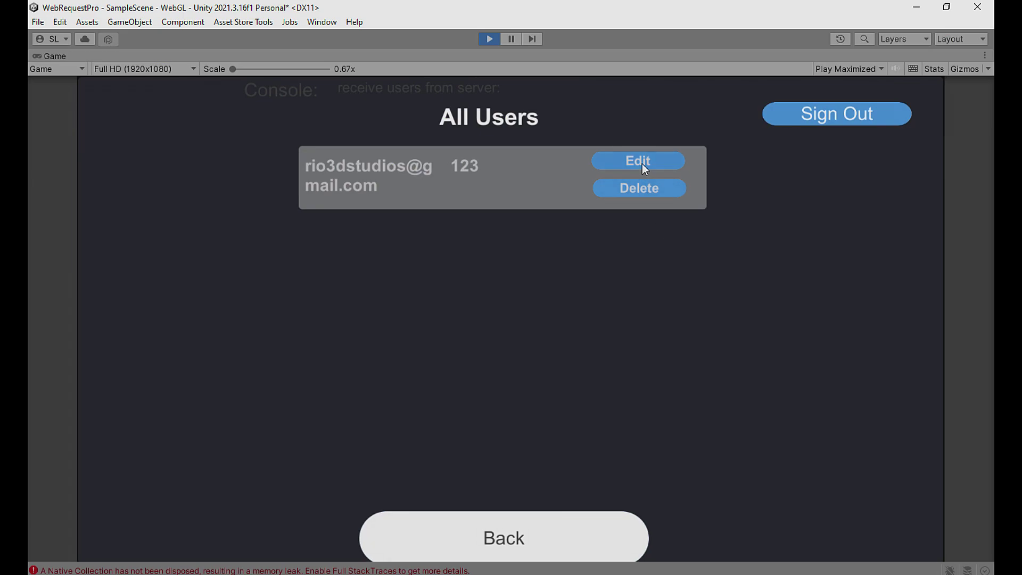
Step: Edit the remaining user, replacing the name part of the e-mail, and save the change
click(642, 164)
click(420, 243)
click(417, 244)
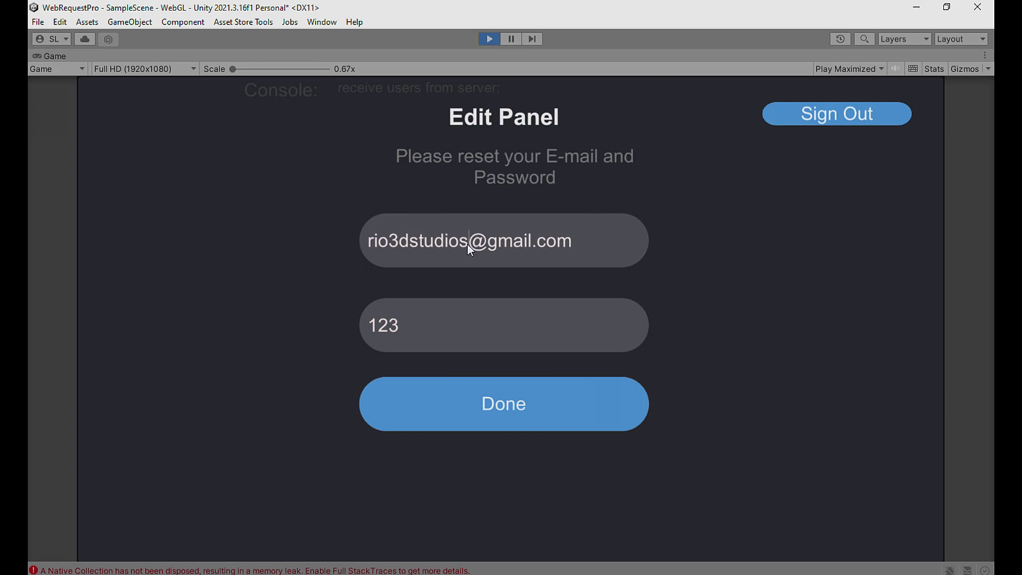
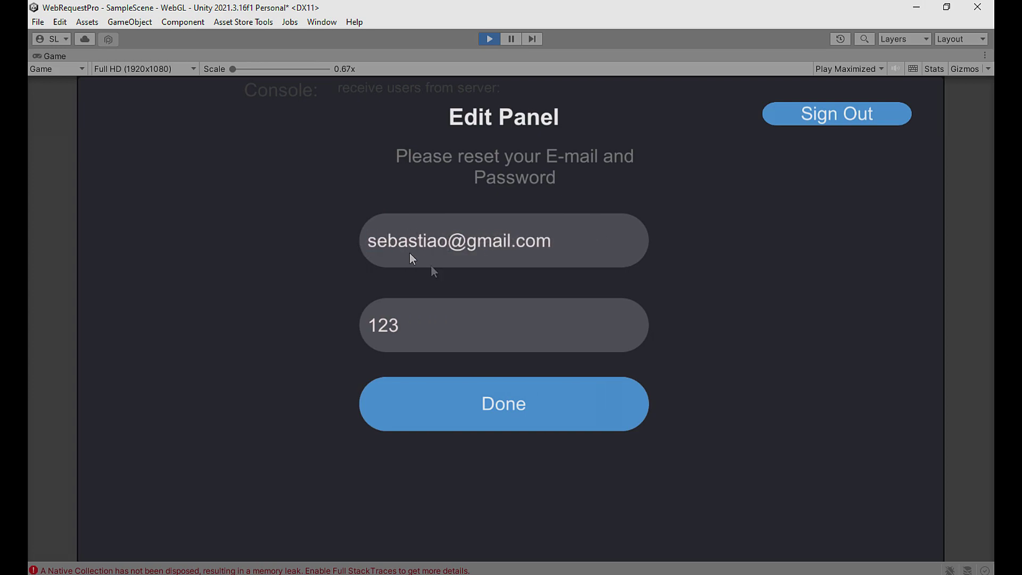
click(497, 402)
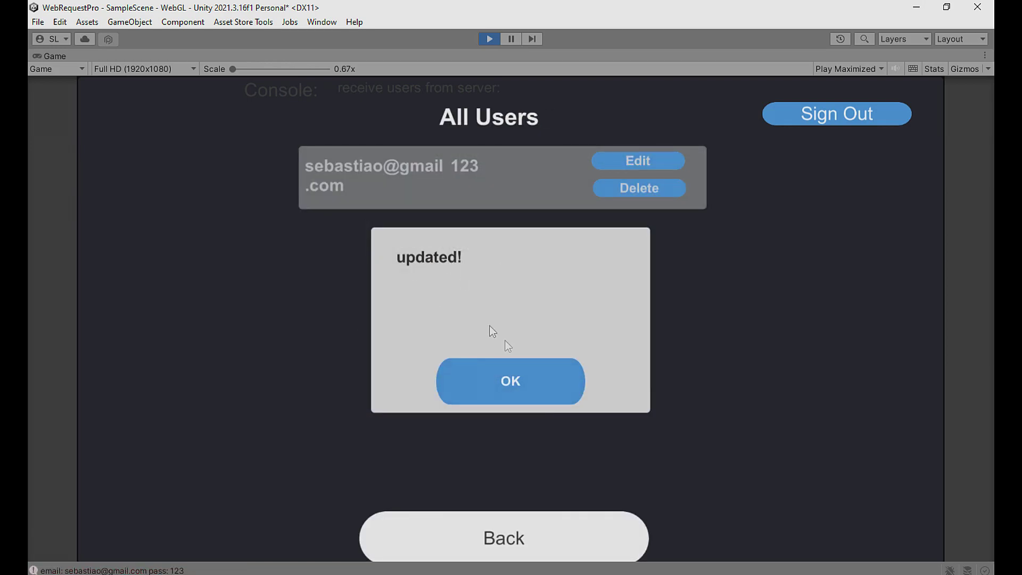
click(515, 391)
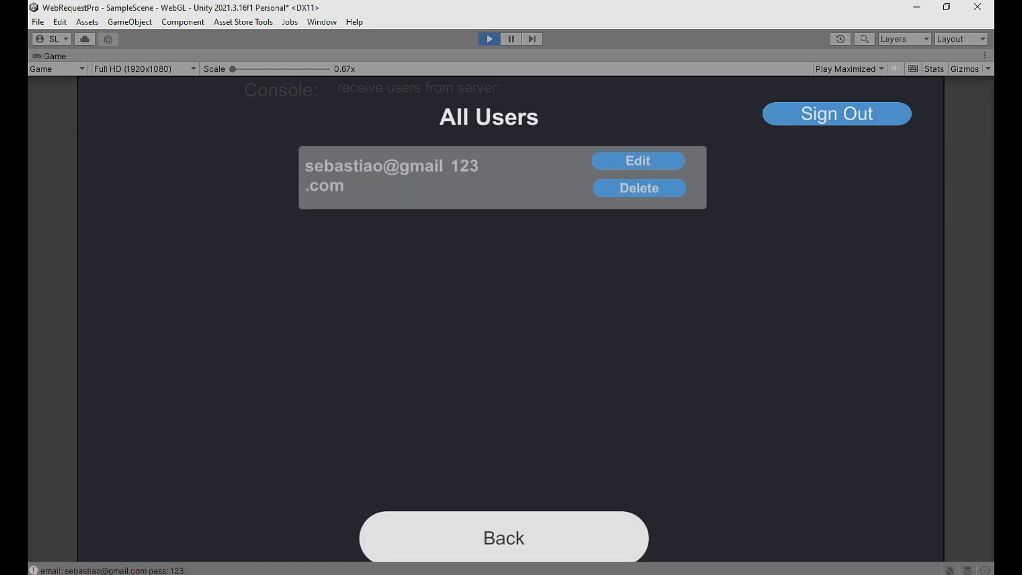
Step: Reload phpMyAdmin's users table to check the updated e-mail
key(alt+Tab)
key(F5)
drag(384, 275, 425, 285)
key(alt+Tab)
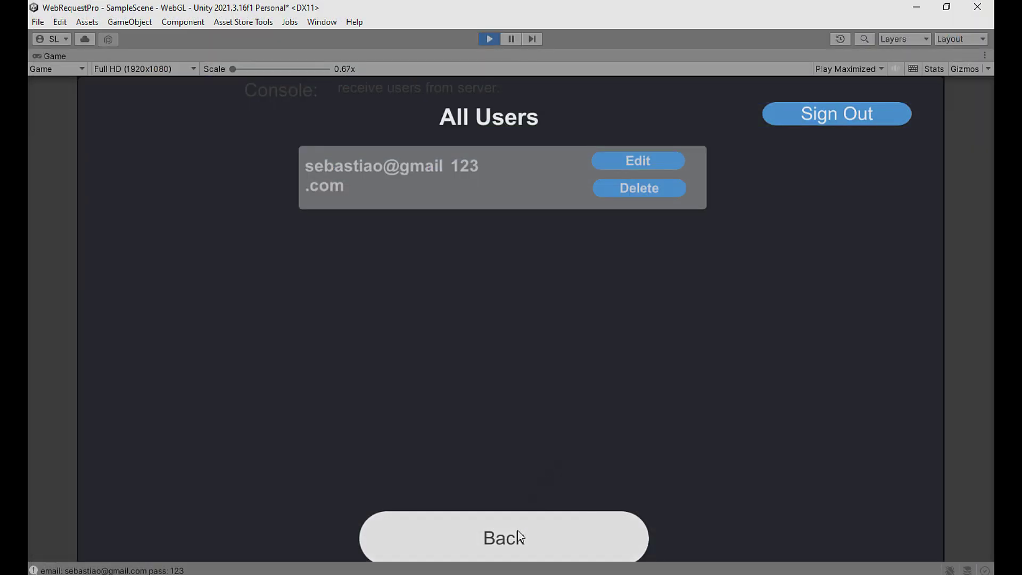
Step: Stop the demo and set Login, Sign Up and Get Users Managers' Server Type to PHP
click(520, 535)
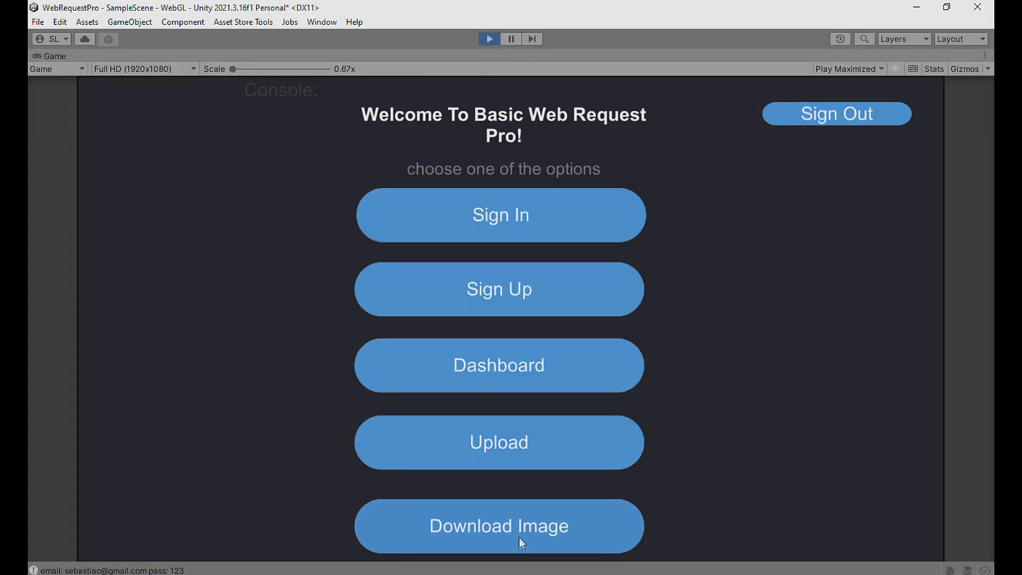
click(490, 39)
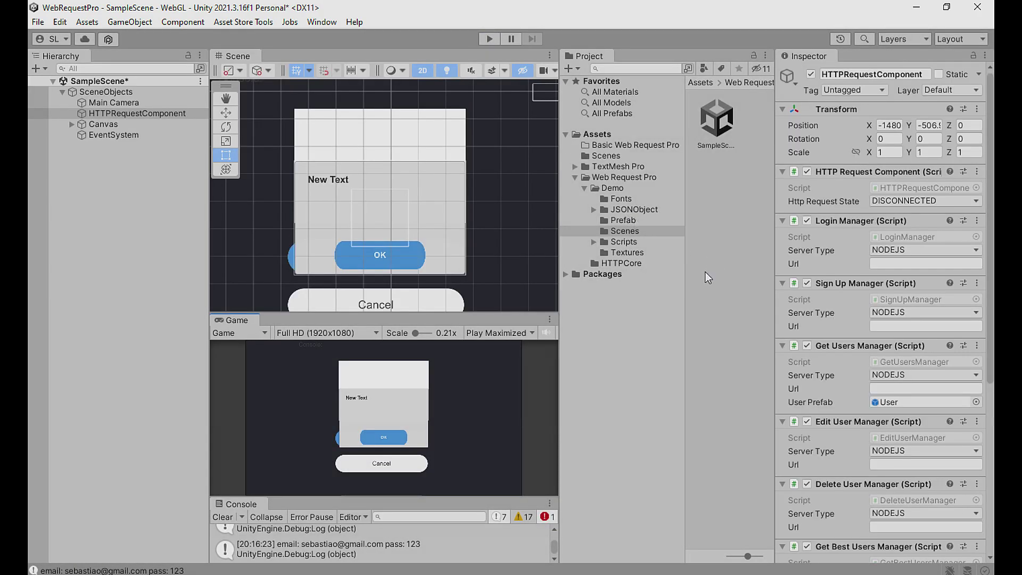
click(915, 249)
click(905, 279)
click(906, 312)
click(899, 340)
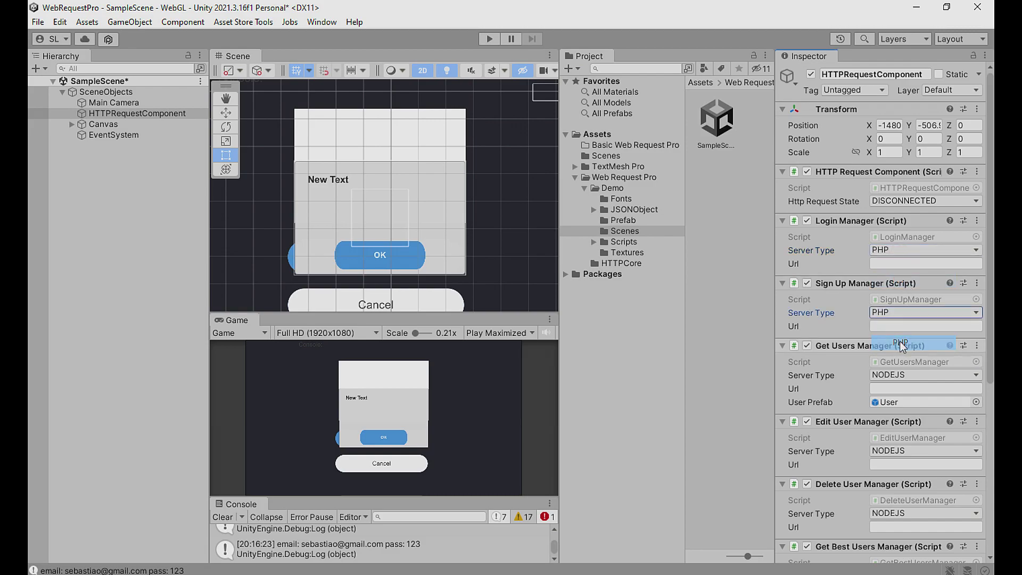
click(894, 375)
click(892, 405)
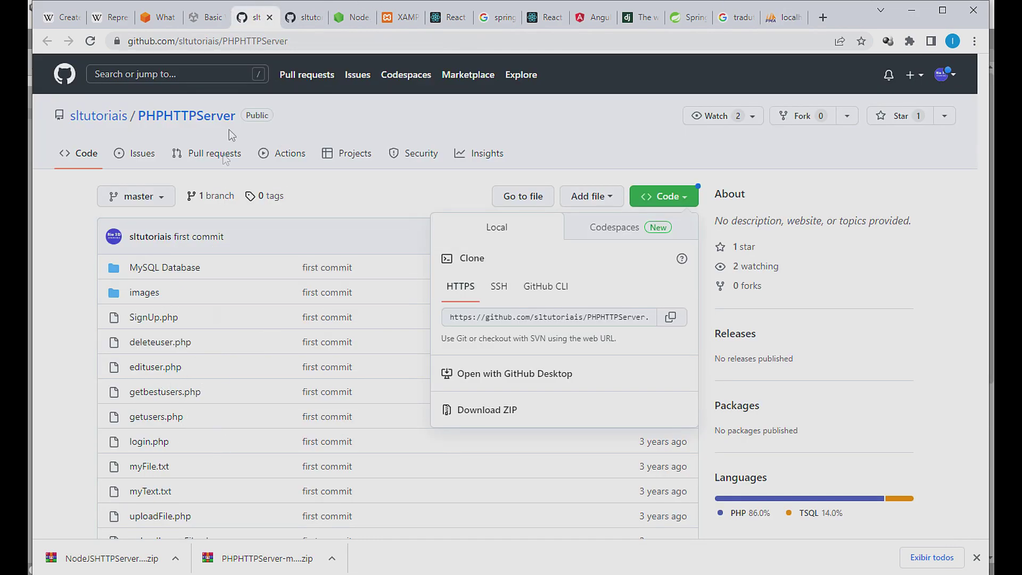
Step: Look over the NodeJSHTTPServer and PHPHTTPServer GitHub repositories, then minimize Chrome
click(303, 17)
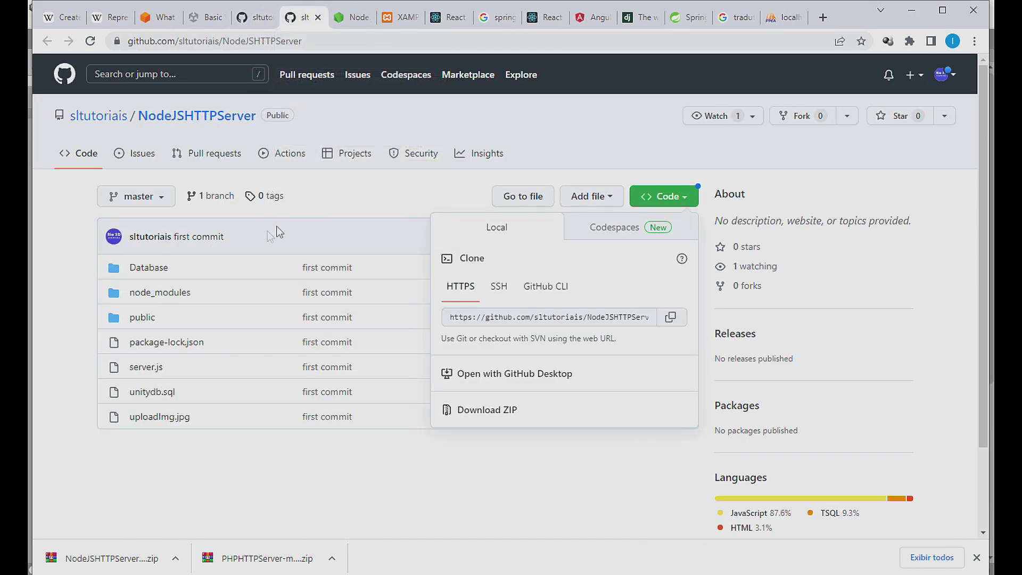
click(256, 17)
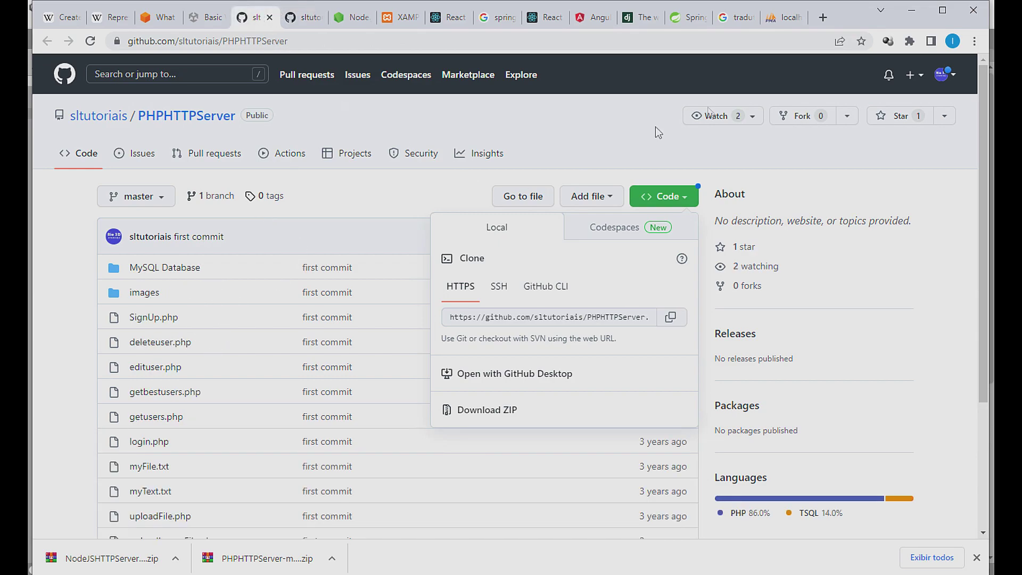
click(912, 11)
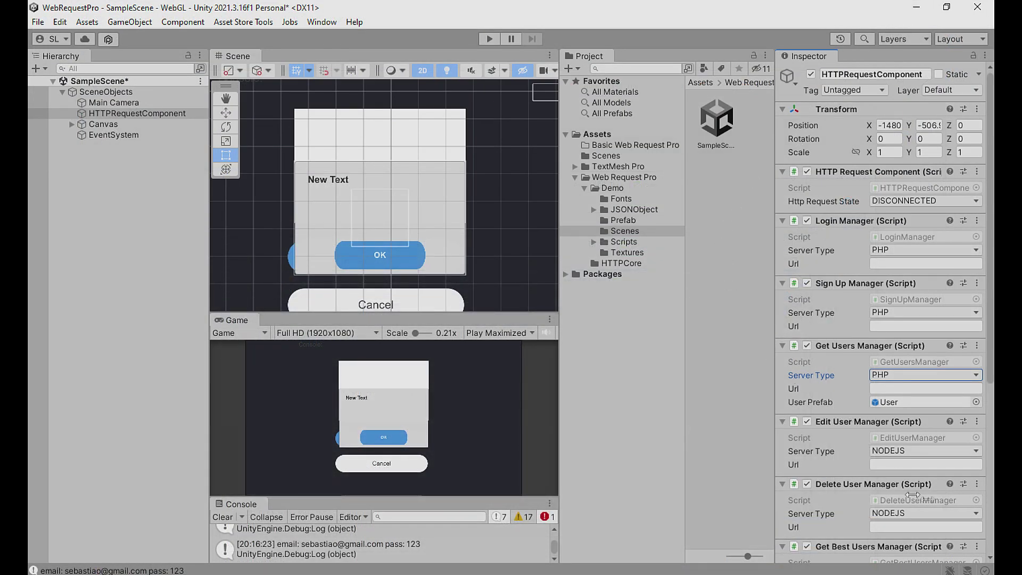
Step: Set the Delete User and Edit User Managers' Server Type to PHP
click(916, 513)
click(942, 543)
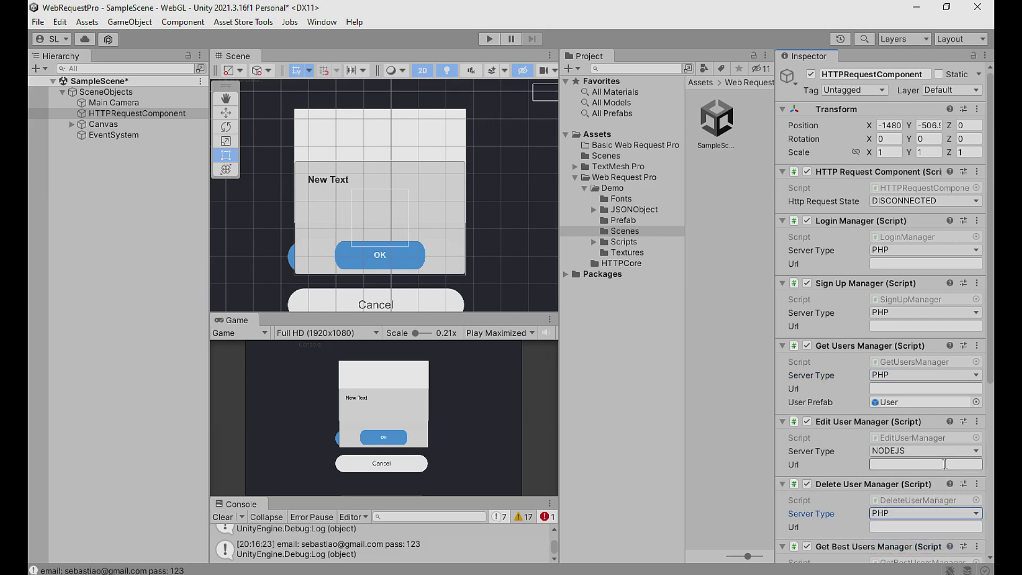
click(941, 452)
click(918, 481)
scroll(848, 463, down, 4)
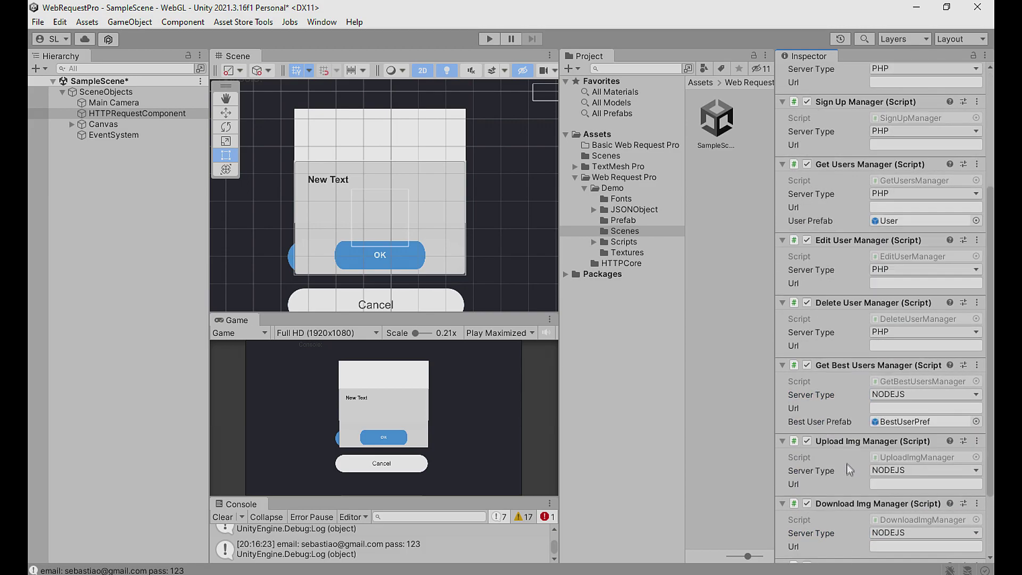
Step: Set Upload Img, Get Best Users and Download Img Managers to PHP, then press Play
click(888, 470)
click(892, 498)
click(922, 394)
click(915, 424)
click(891, 534)
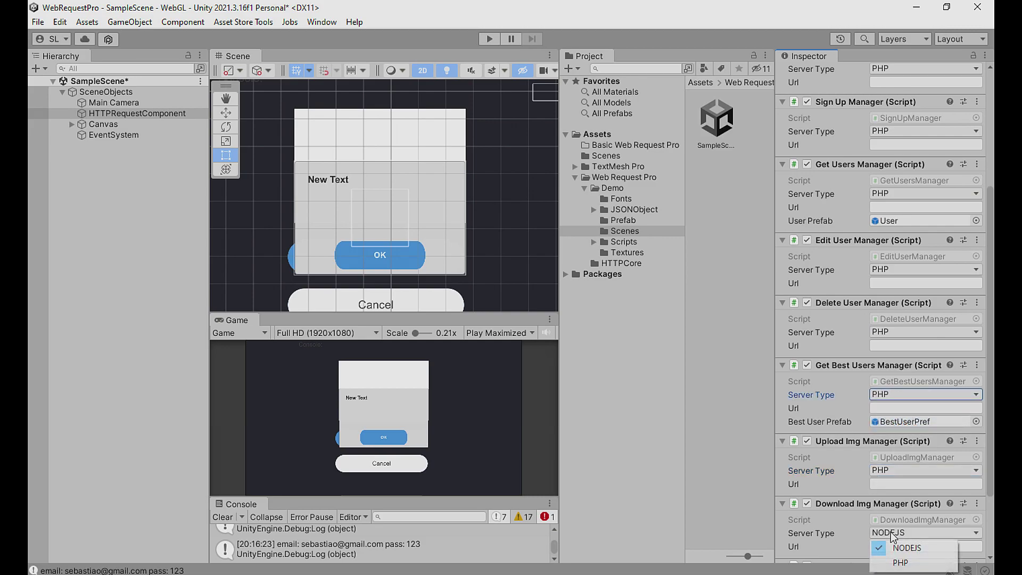
click(899, 564)
scroll(883, 512, down, 2)
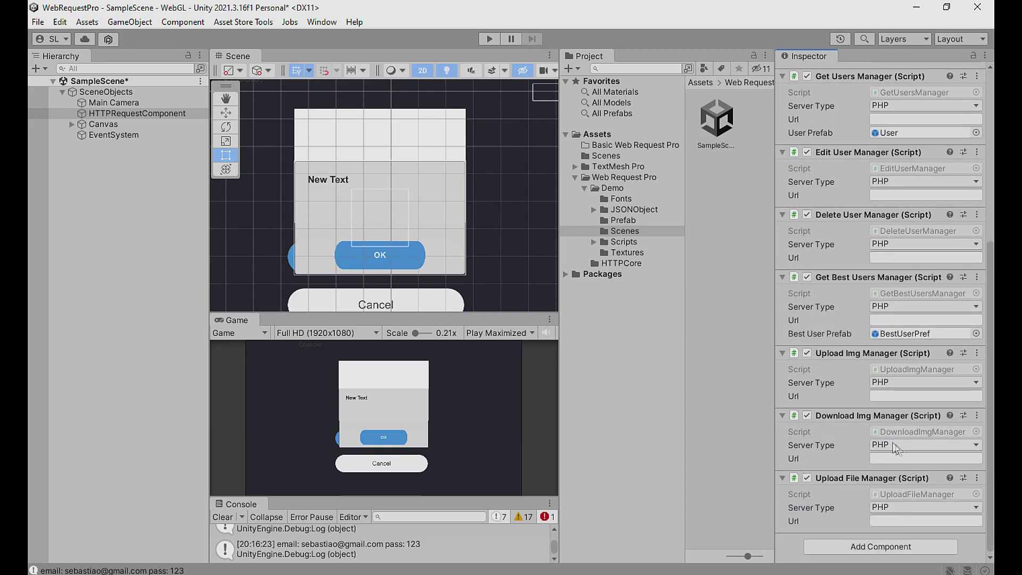
click(490, 39)
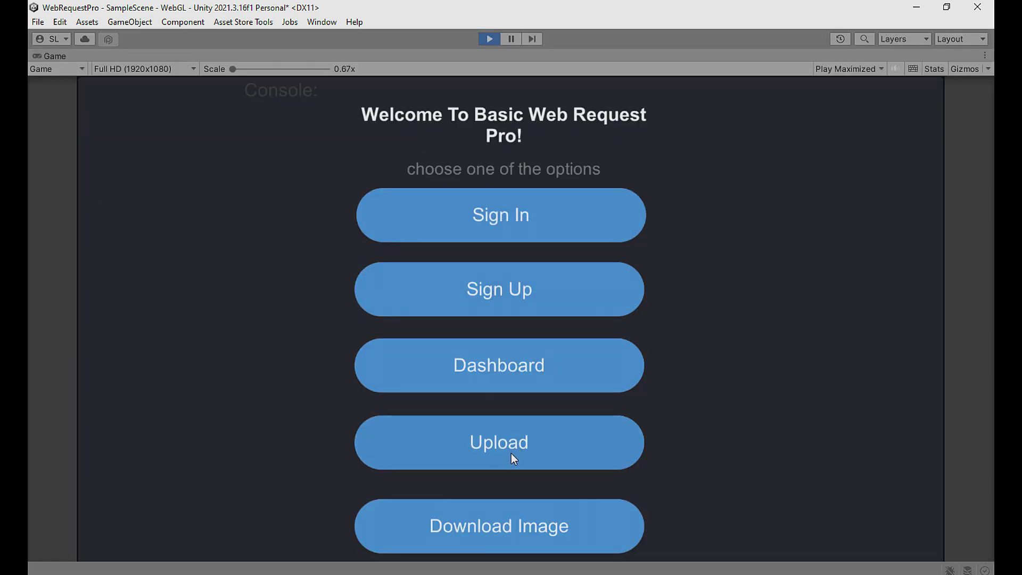
Step: Visit the Upload Image screen in the running demo, then exit Play mode
click(510, 452)
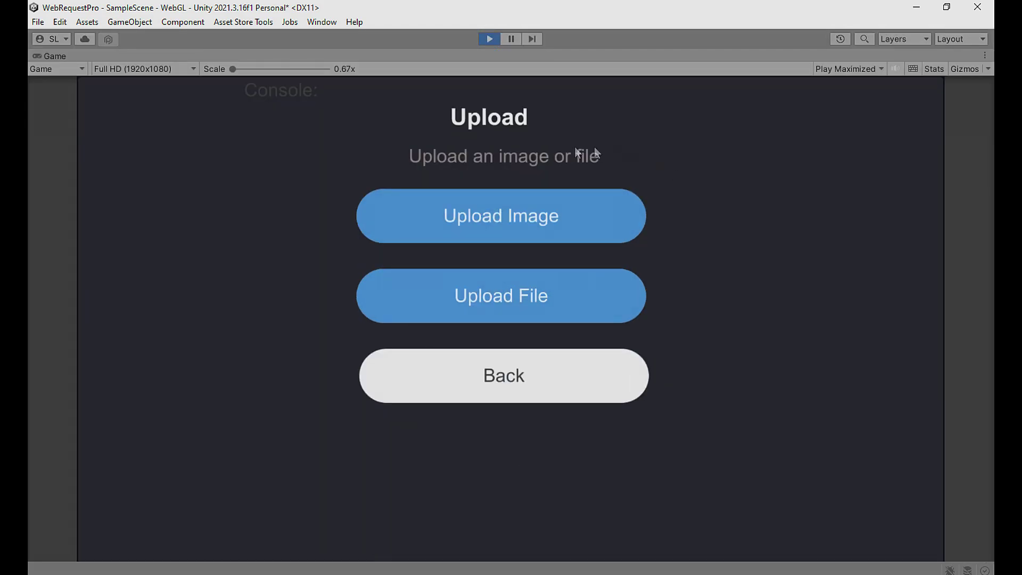
click(514, 217)
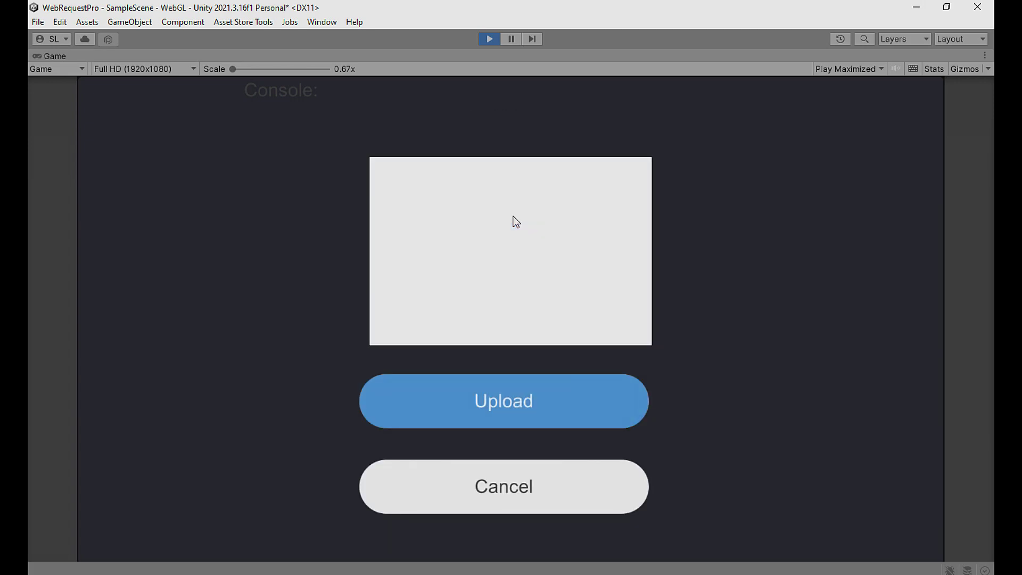
click(490, 39)
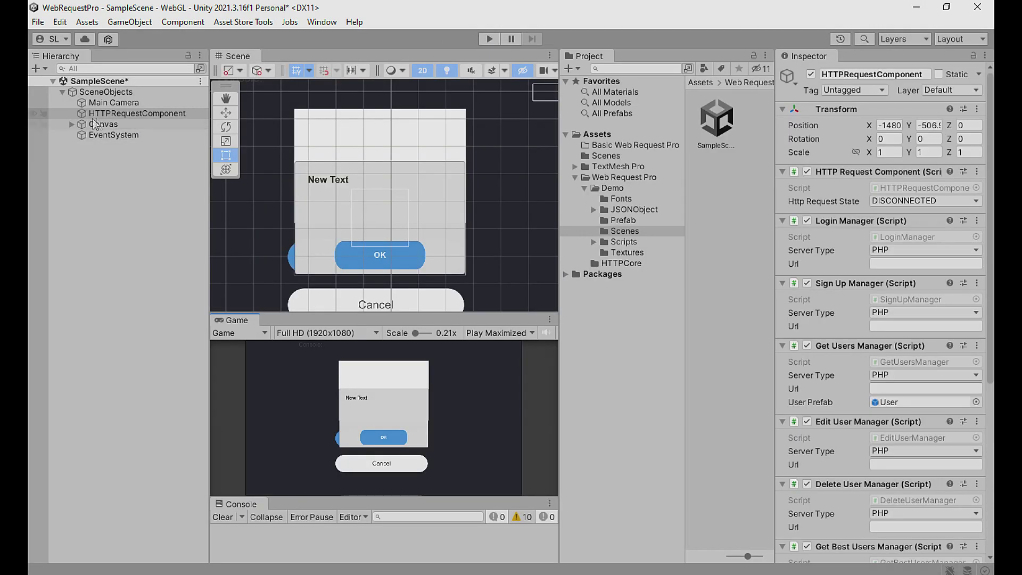
Step: Make the 'test' sprite PanelUploadImg Image's source image, save the scene, and start the game
click(71, 124)
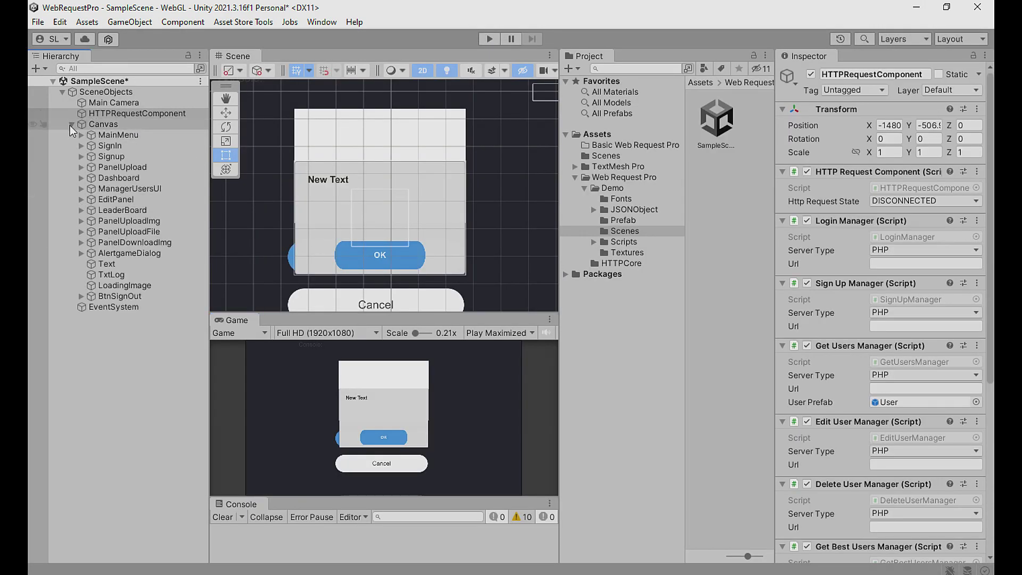
click(81, 222)
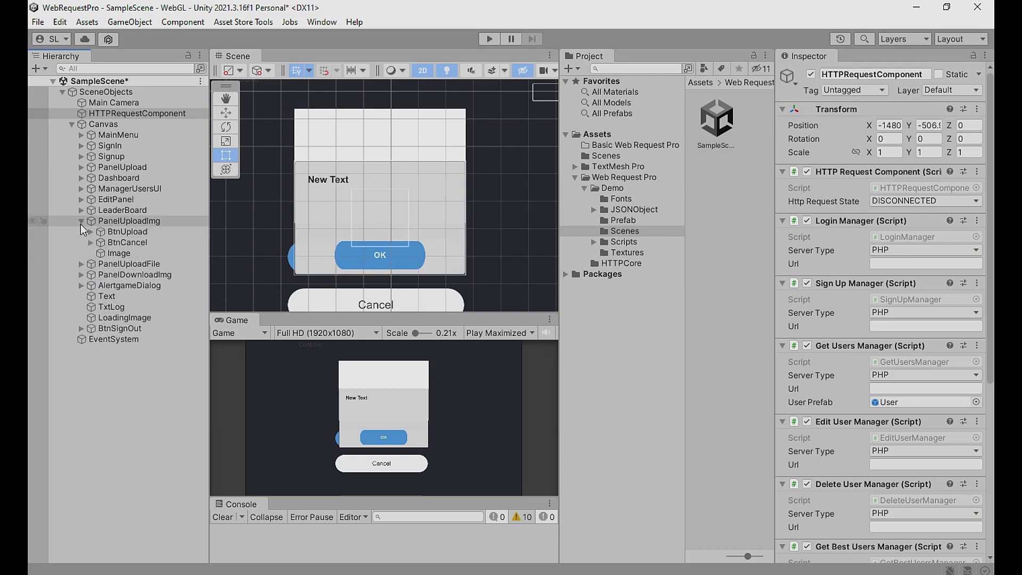
click(114, 253)
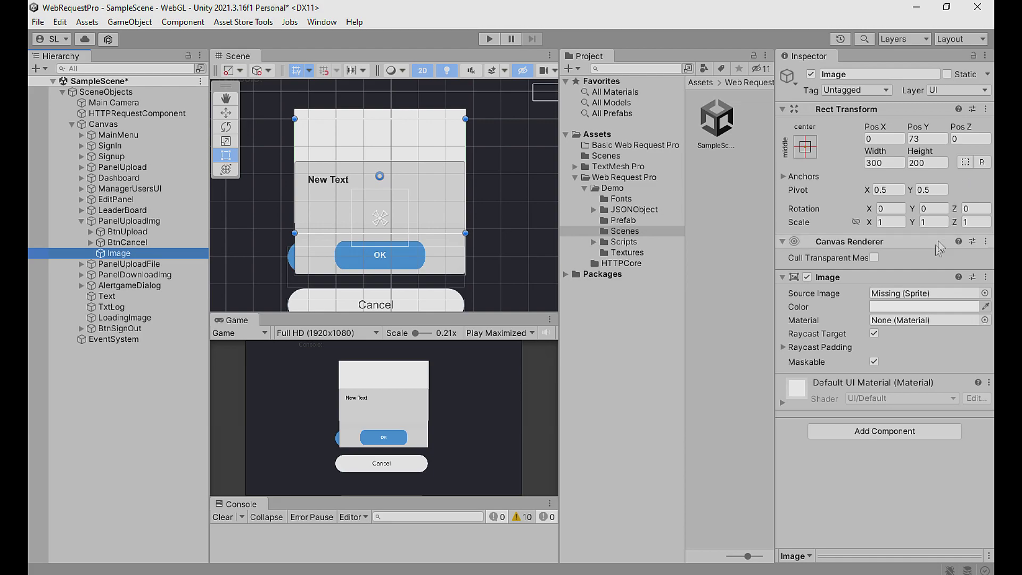
click(646, 255)
drag(738, 434, 915, 301)
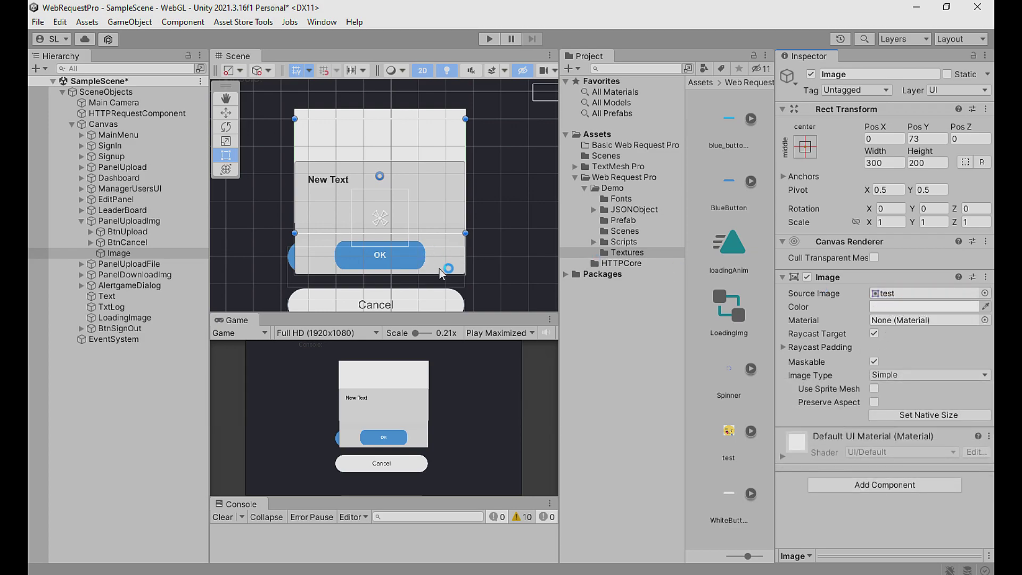
key(ctrl+s)
click(487, 39)
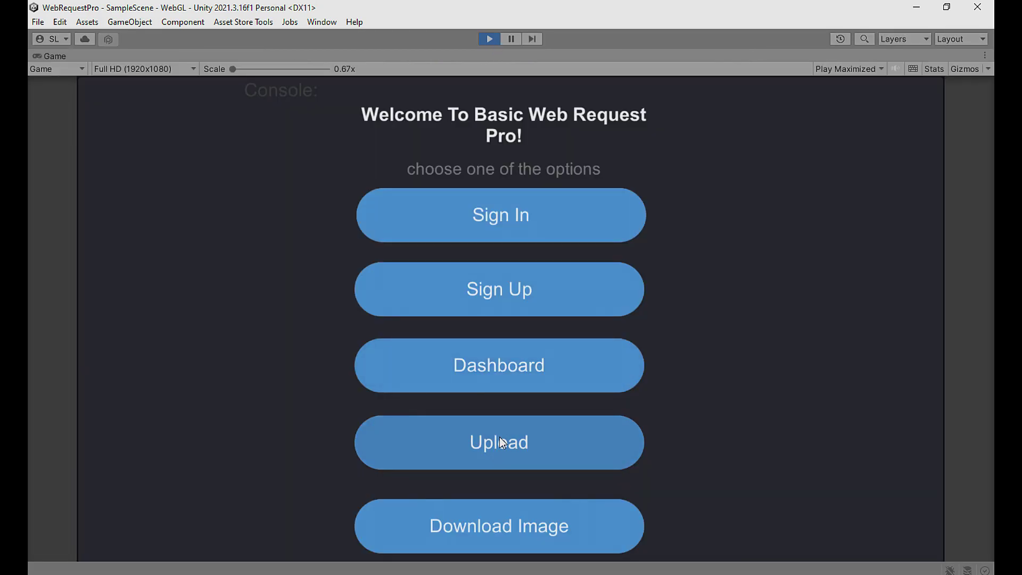
Step: Try uploading the emoji image, which fails because texture 'test' is not readable, then stop Play
click(500, 441)
click(511, 214)
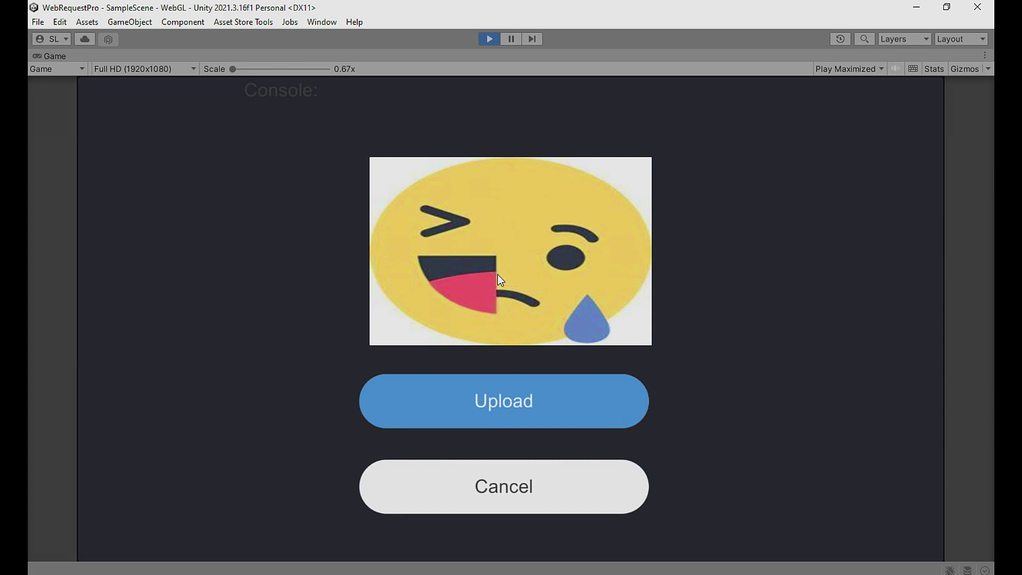
click(519, 405)
key(ctrl+p)
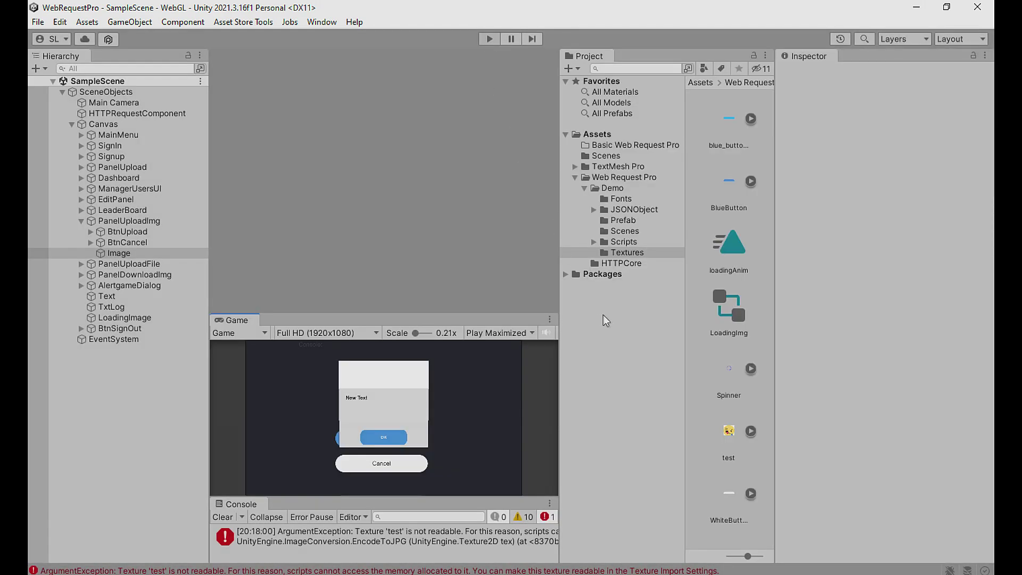
Step: Enable Read/Write on the 'test' texture, apply the import change, and run the game again
click(725, 430)
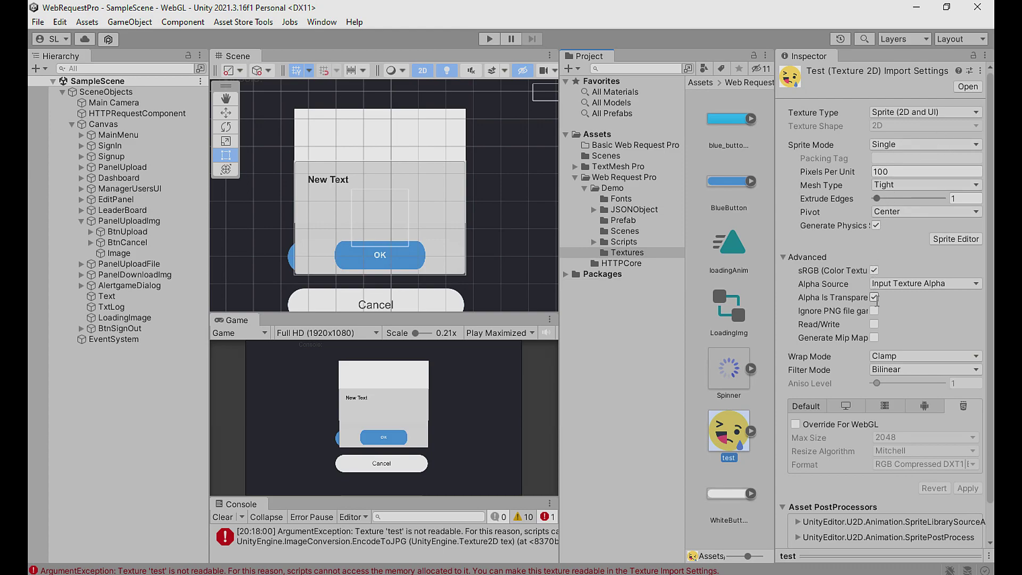
click(874, 323)
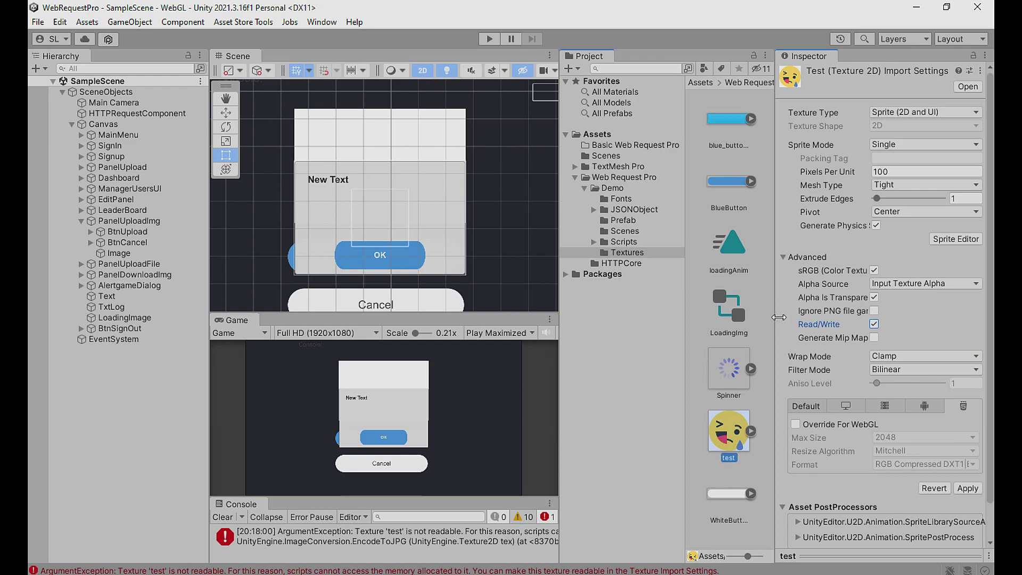
drag(776, 311, 698, 311)
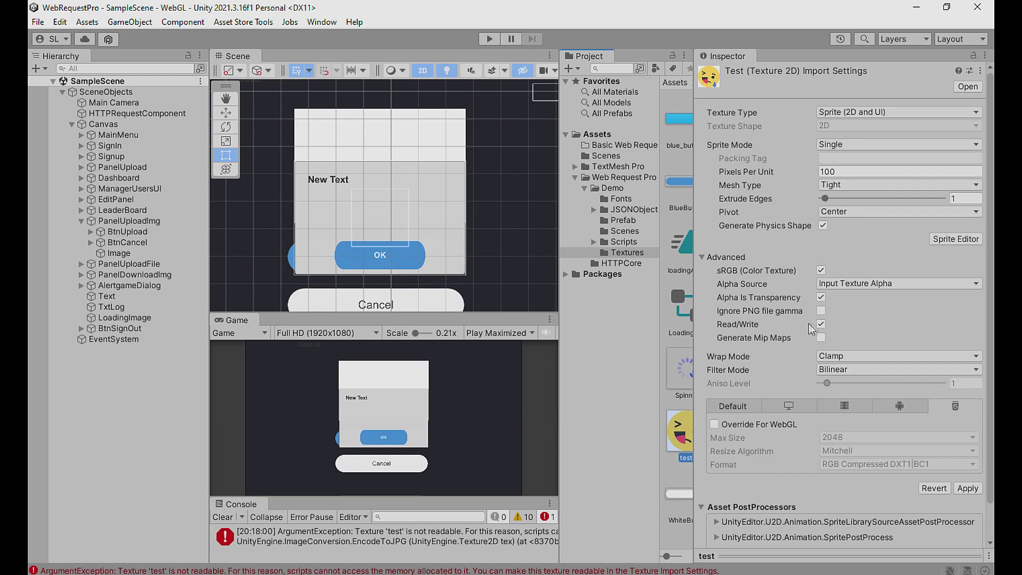
click(968, 489)
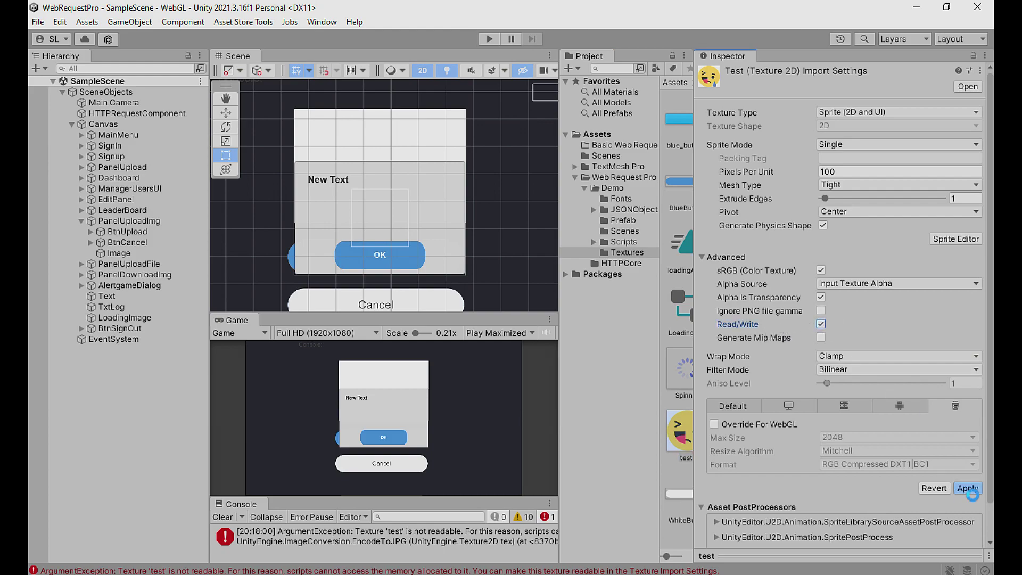
drag(694, 336, 818, 334)
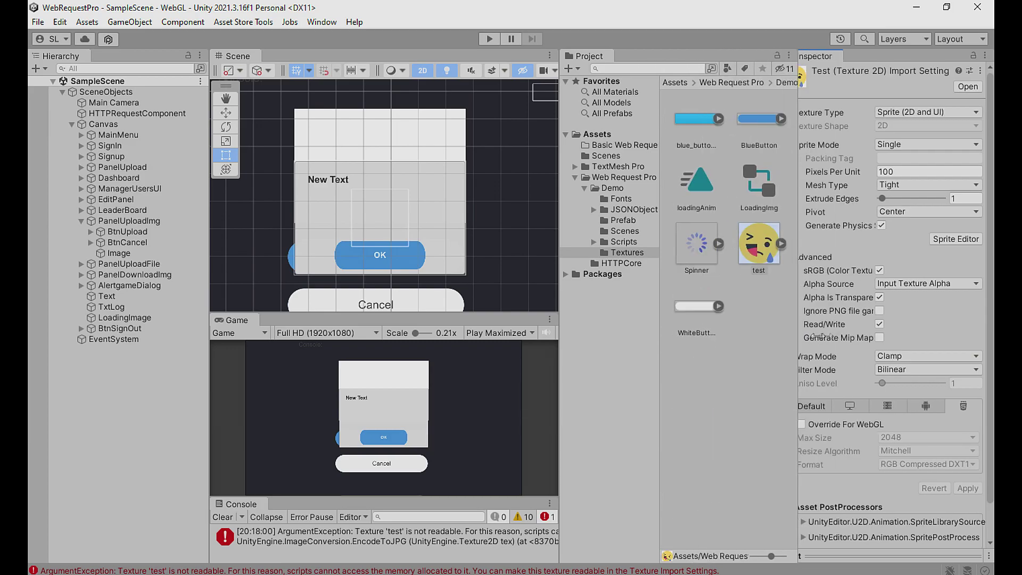
click(489, 39)
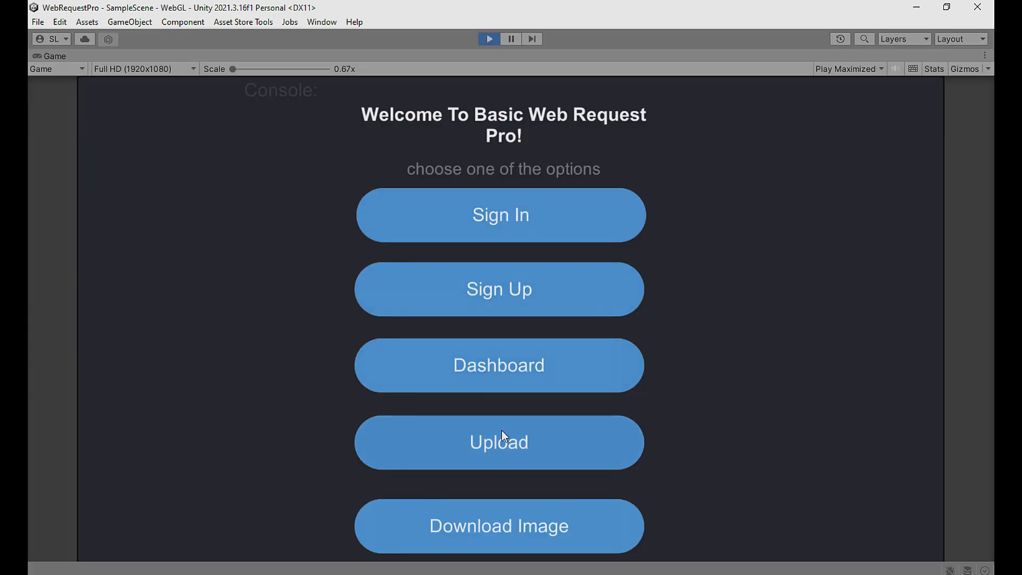
Step: Upload the emoji image from the Upload Image screen, getting "image on server!"
click(503, 435)
click(503, 219)
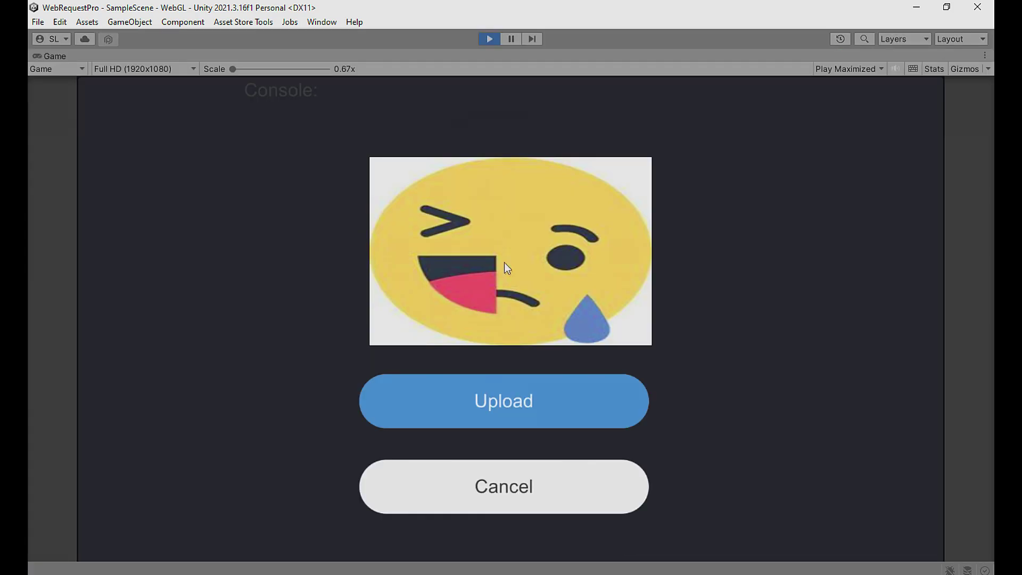
click(512, 405)
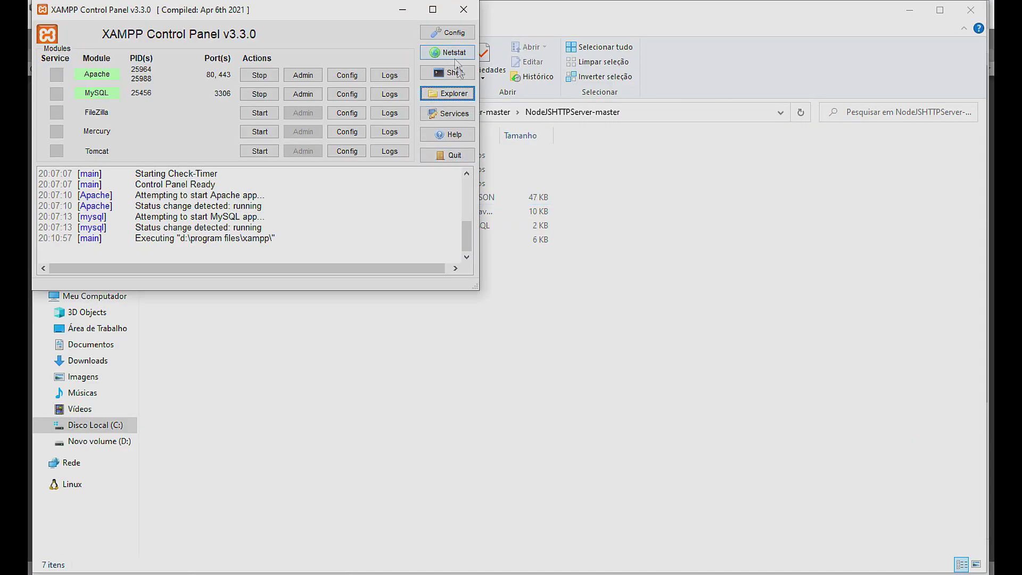
Step: From XAMPP's Explorer, open htdocs and then the PHPHTTPServer-master folder
click(456, 98)
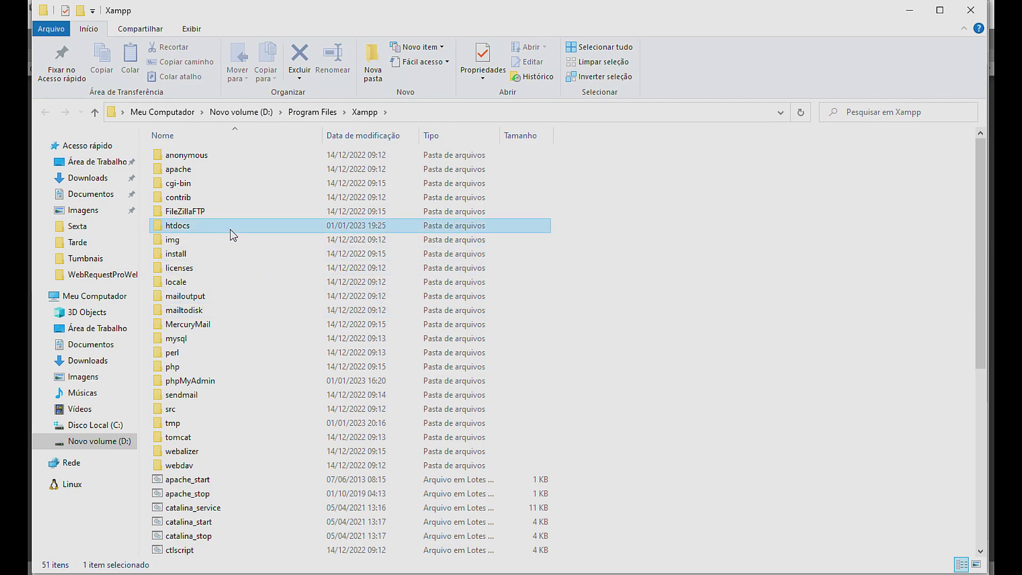
double_click(231, 228)
click(243, 186)
double_click(244, 187)
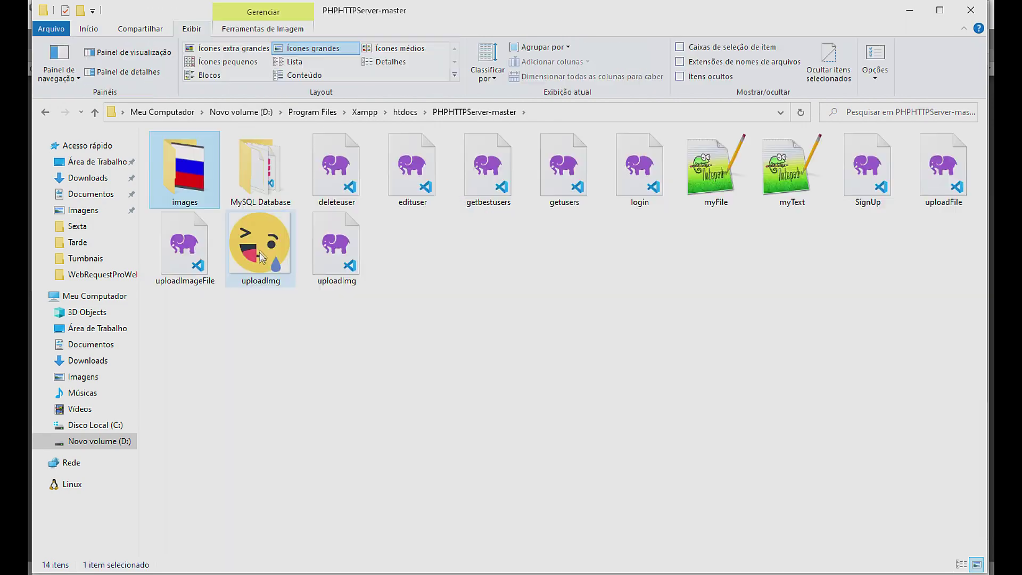
Step: View the uploadImg picture in large icons to confirm it arrived, then dismiss the upload message
click(239, 264)
double_click(255, 261)
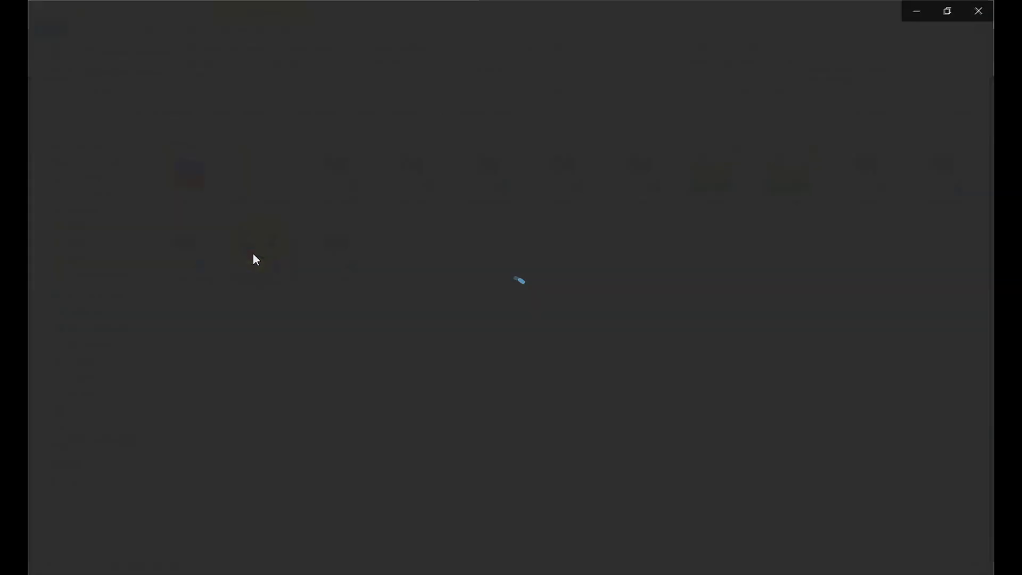
click(985, 9)
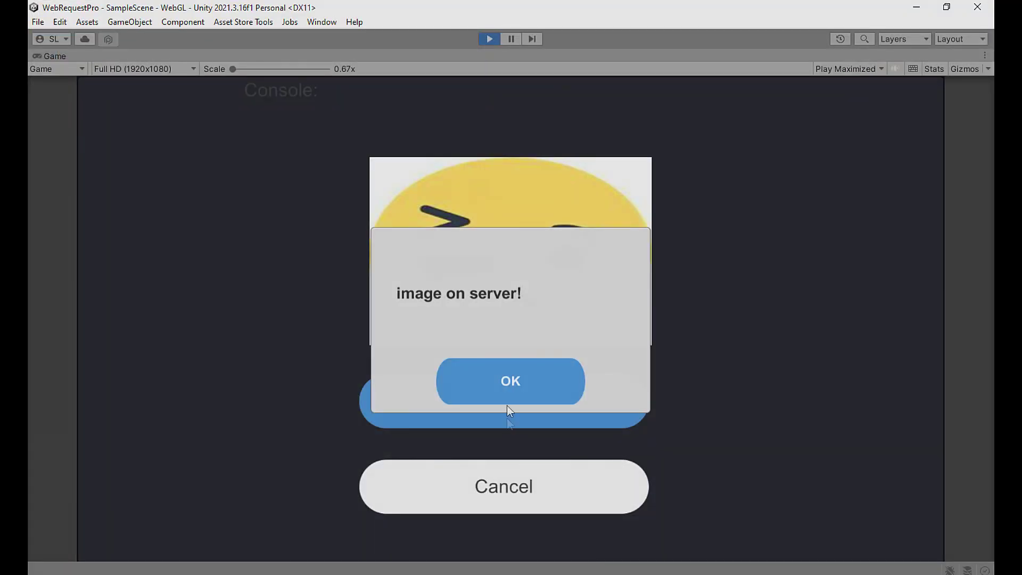
click(507, 402)
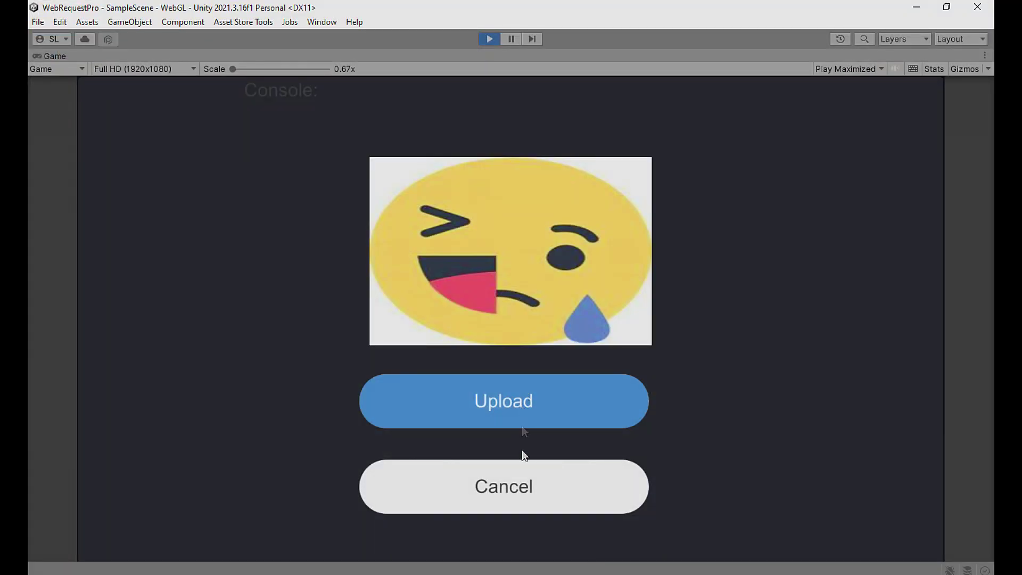
Step: Leave the upload screen, visit the Download Image screen, and exit Play mode with Ctrl+P
click(524, 496)
click(529, 458)
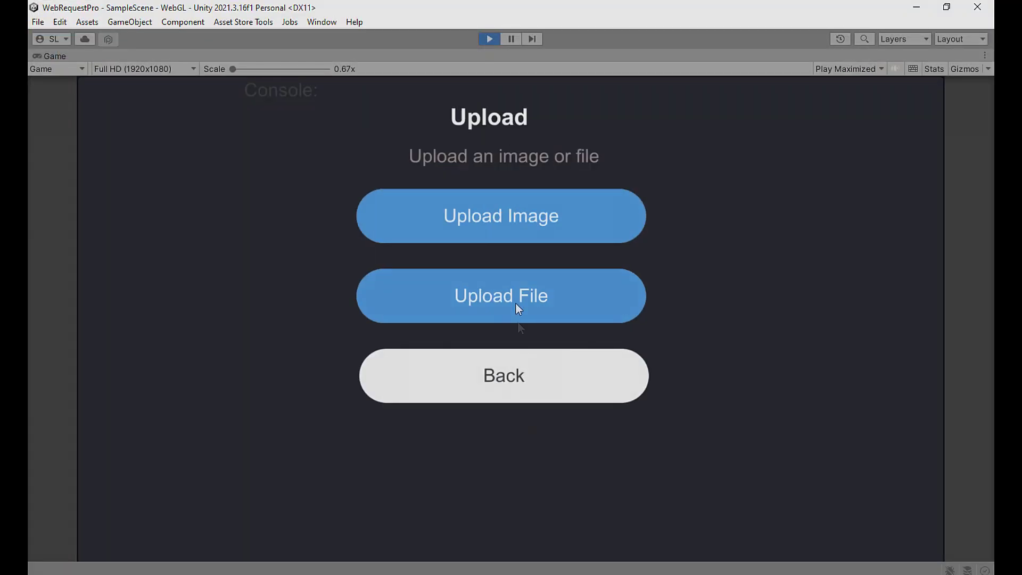
click(529, 375)
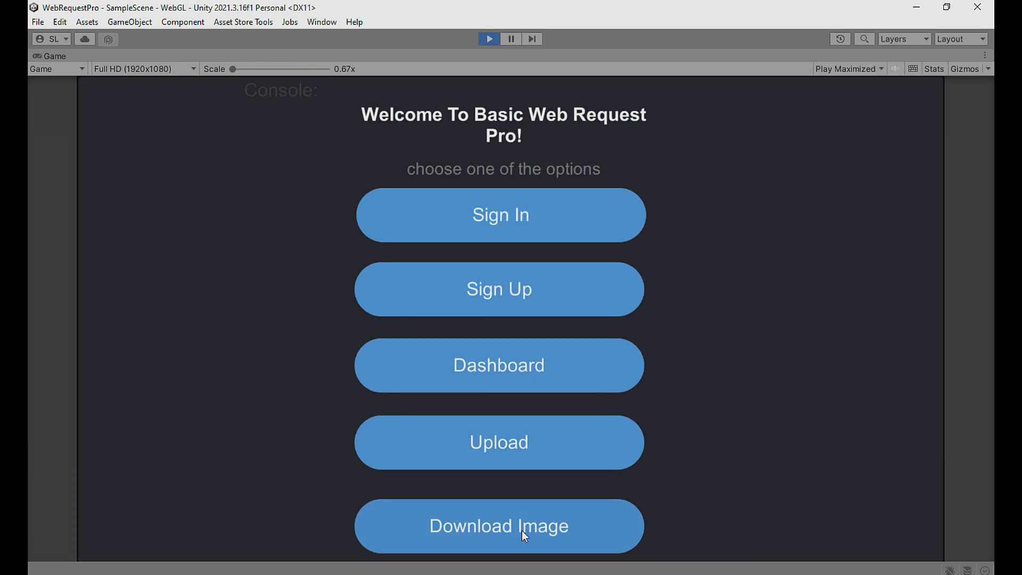
click(520, 536)
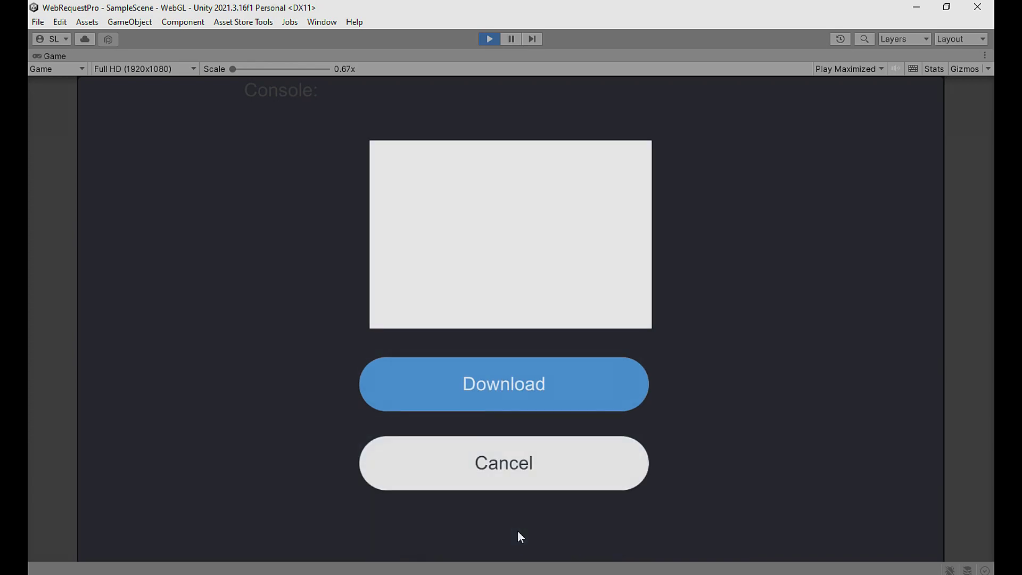
key(ctrl+p)
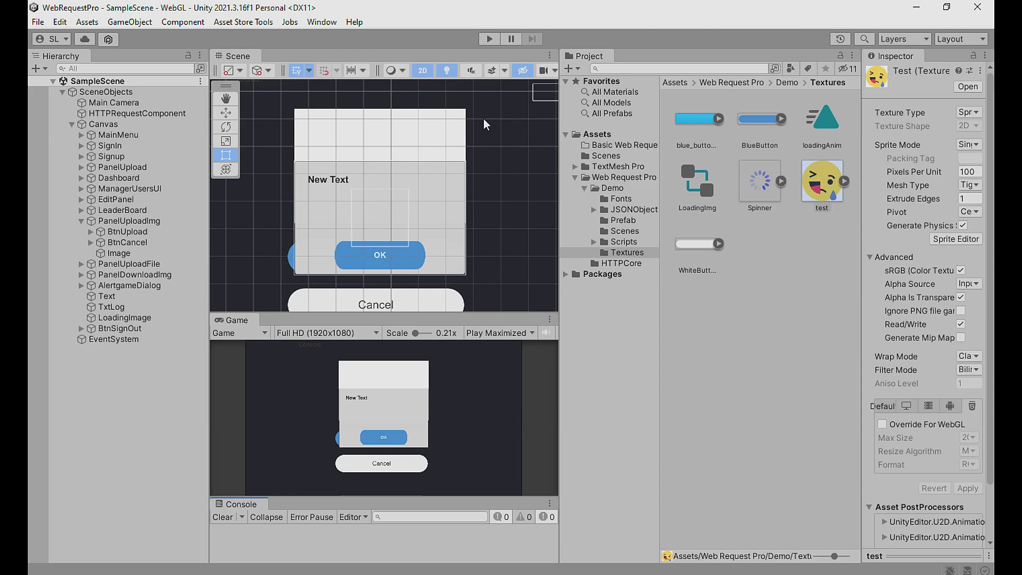
Step: Check the miyamoto PNG (283 KB) in PHPHTTPServer-master's images folder, then return to Unity
click(917, 9)
double_click(182, 157)
click(200, 161)
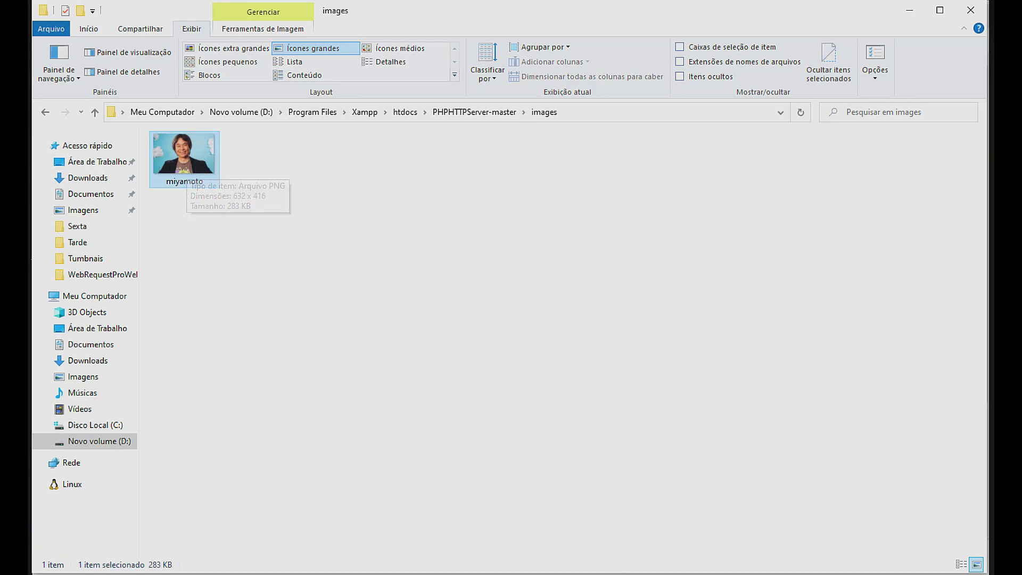
key(alt+Tab)
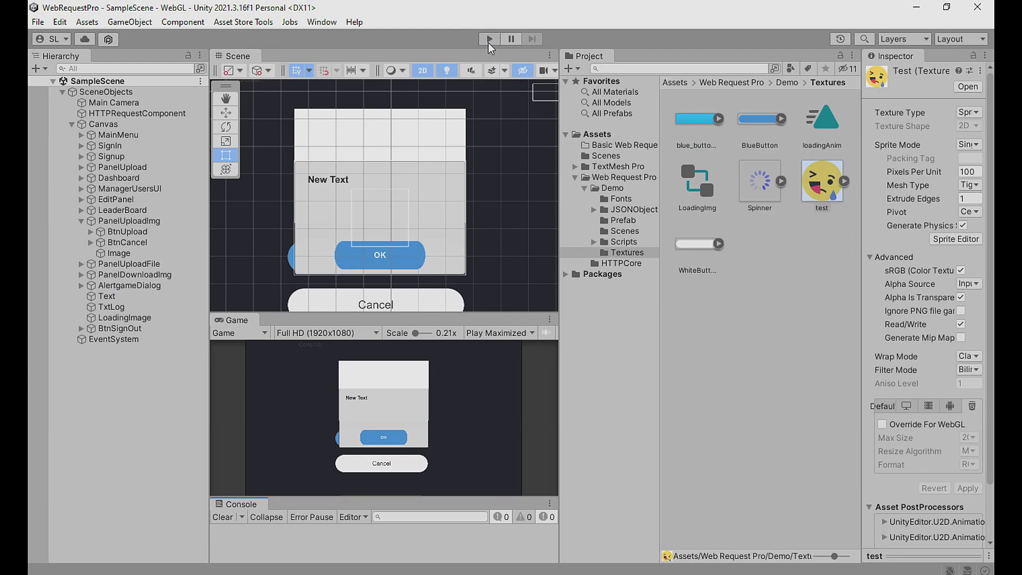
Step: Play the demo, download the miyamoto photo on the Download Image screen, then stop playing
click(489, 42)
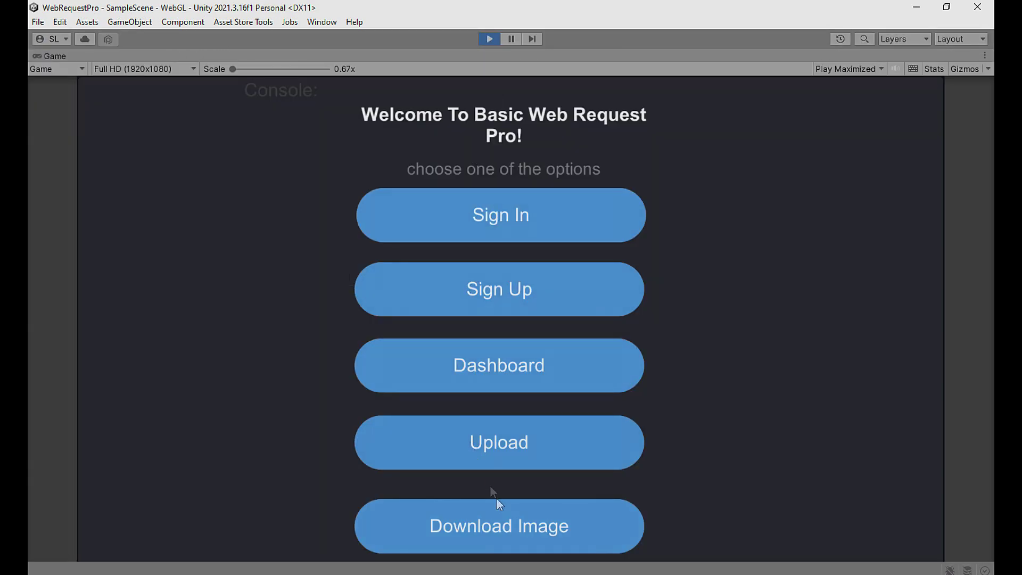
click(498, 513)
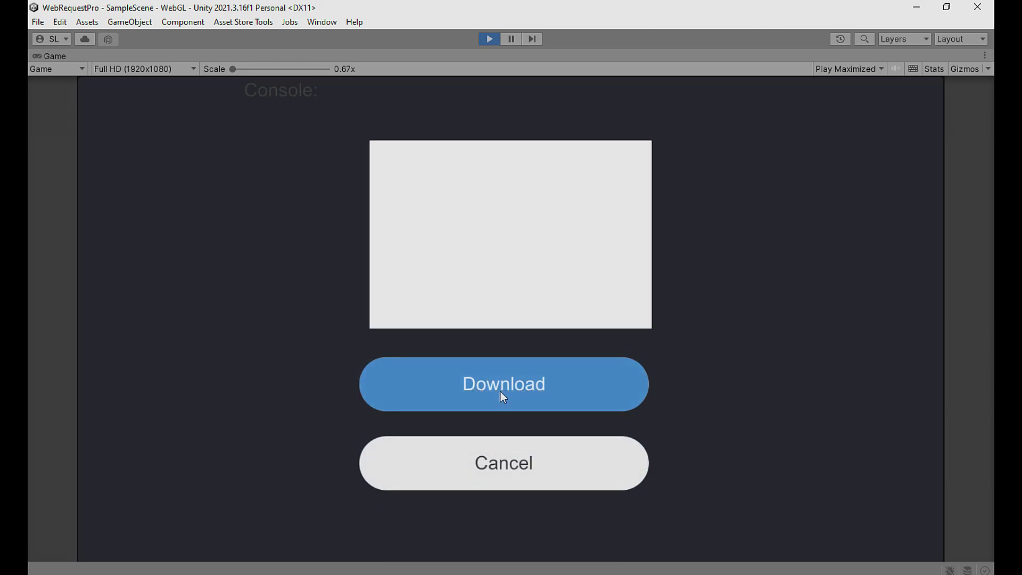
click(532, 386)
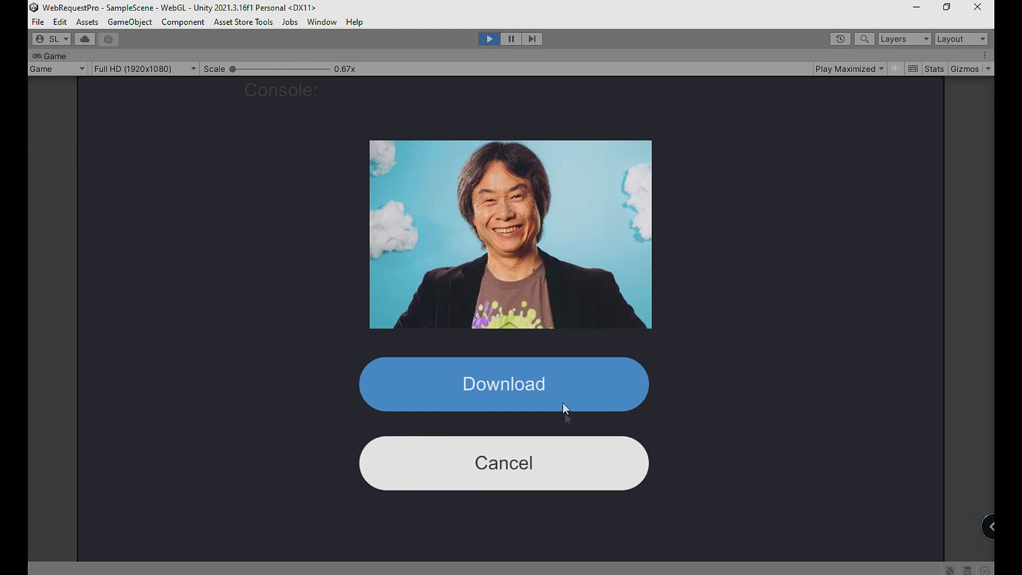
key(ctrl+p)
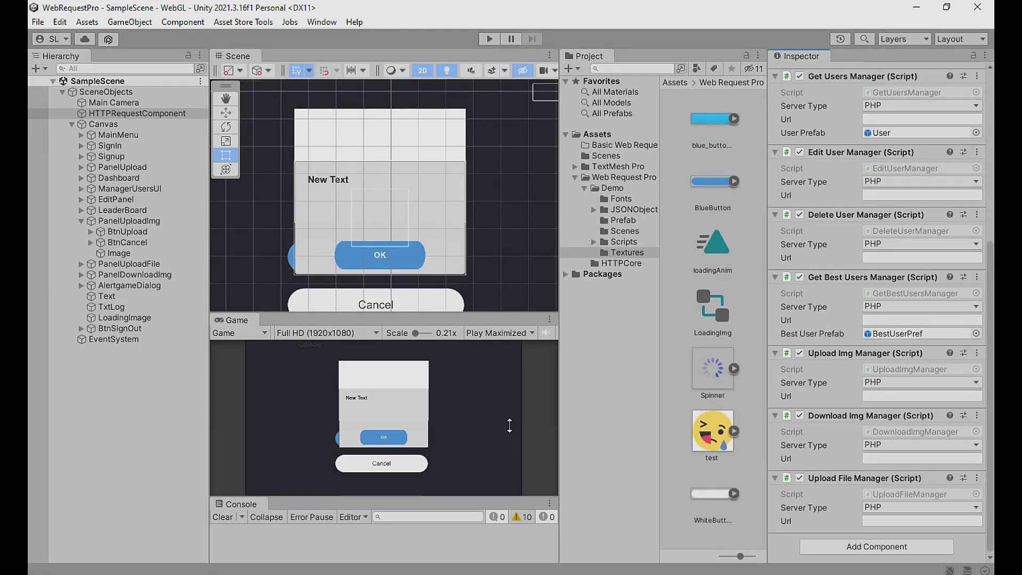